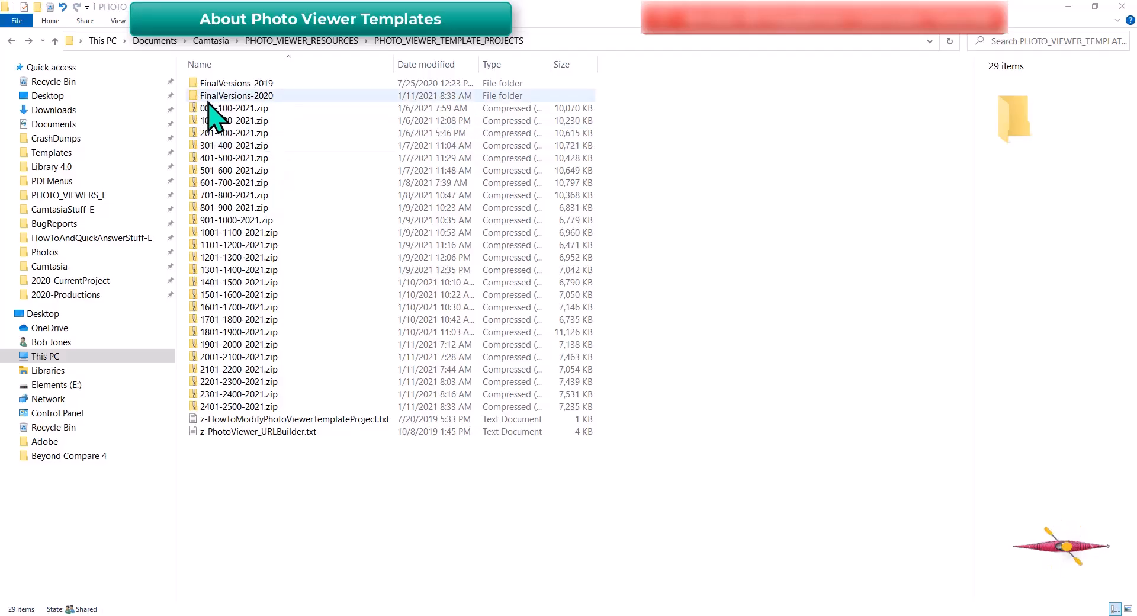
# Select the 001-100-2021.zip template project in PHOTO_VIEWER_TEMPLATE_PROJECTS
pyautogui.click(216, 109)
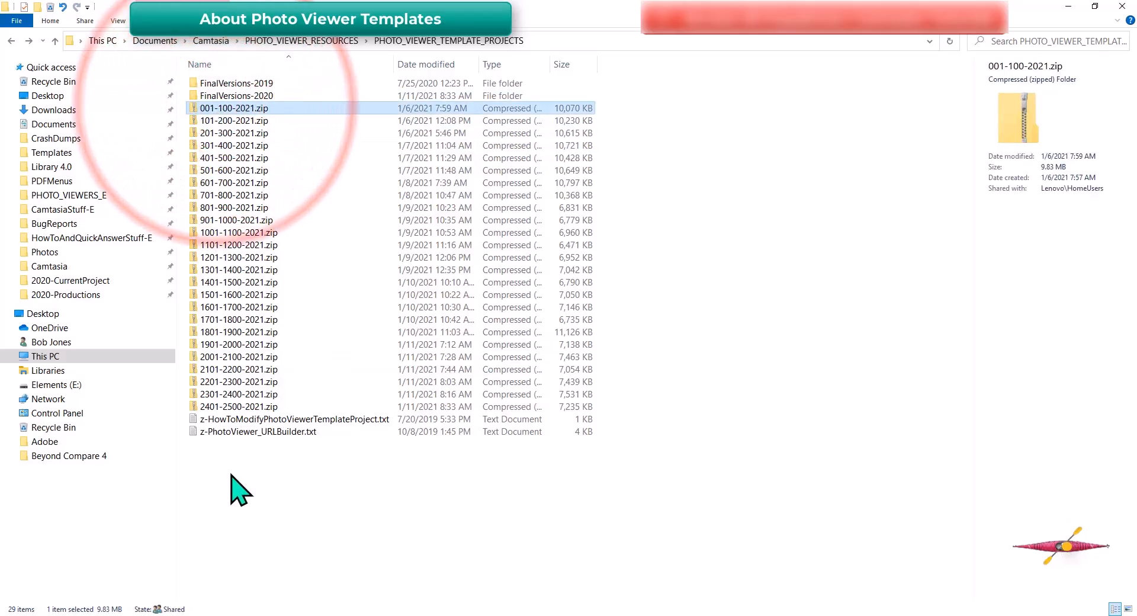
pyautogui.keyDown('shift'); pyautogui.click(252, 407); pyautogui.keyUp('shift')
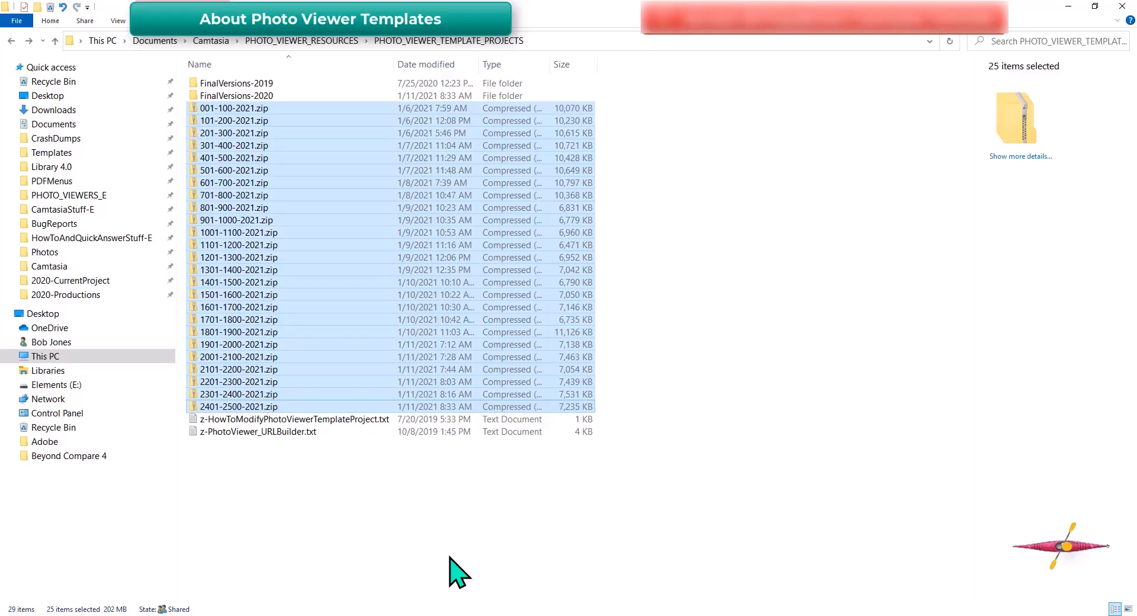
pyautogui.click(450, 558)
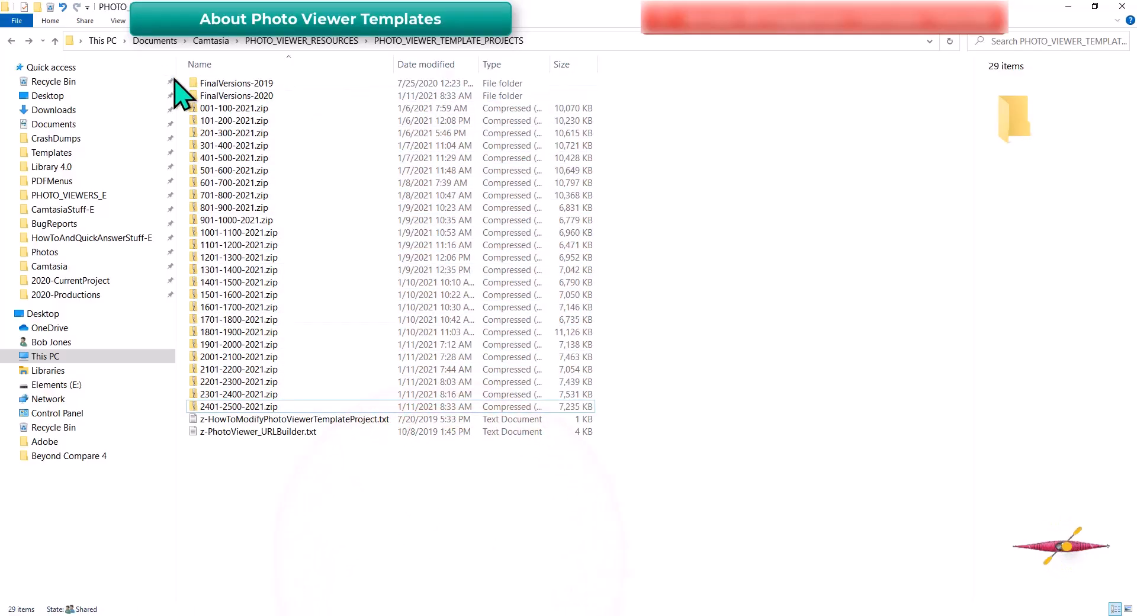
pyautogui.click(195, 108)
# Drag 001-100-2021.zip into Camtasia and import it with 'Open project after import' unchecked
pyautogui.moveTo(197, 109); pyautogui.dragTo(667, 489)
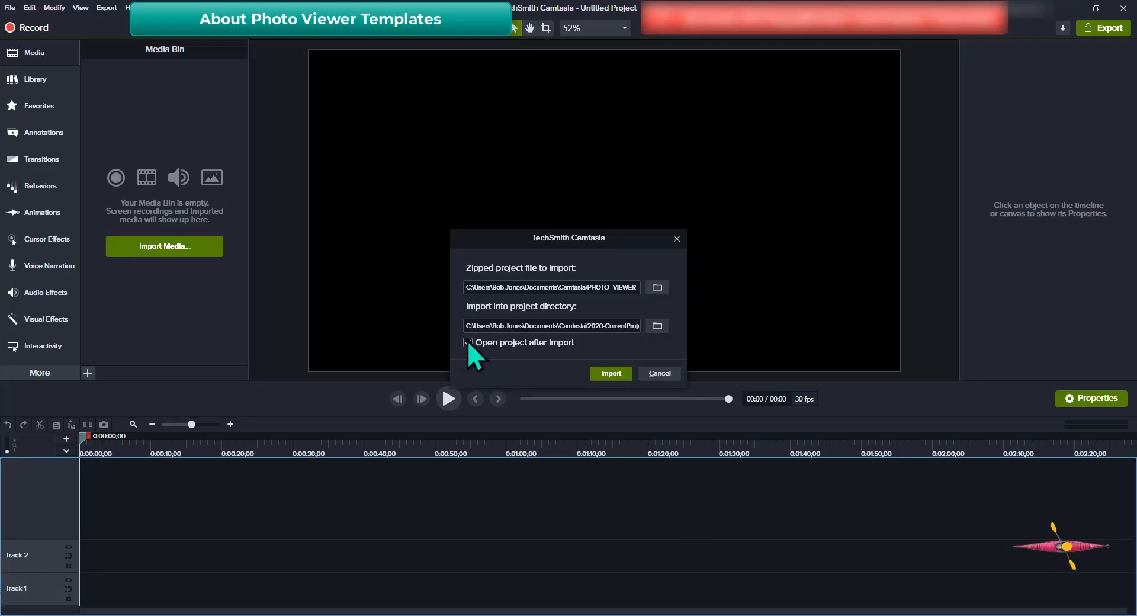
pyautogui.click(468, 342)
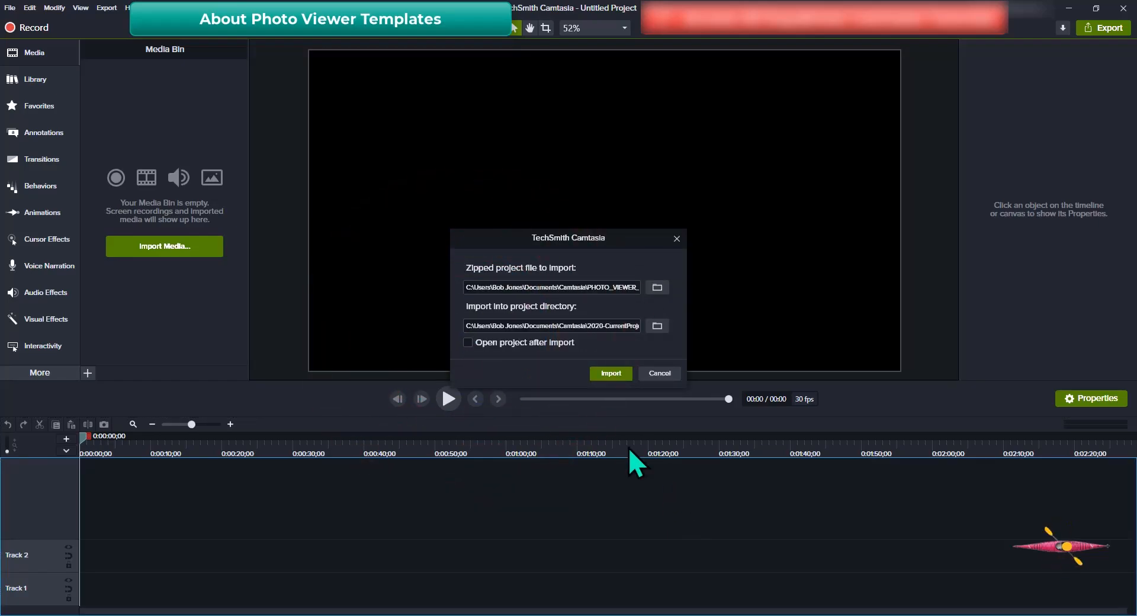
pyautogui.click(618, 373)
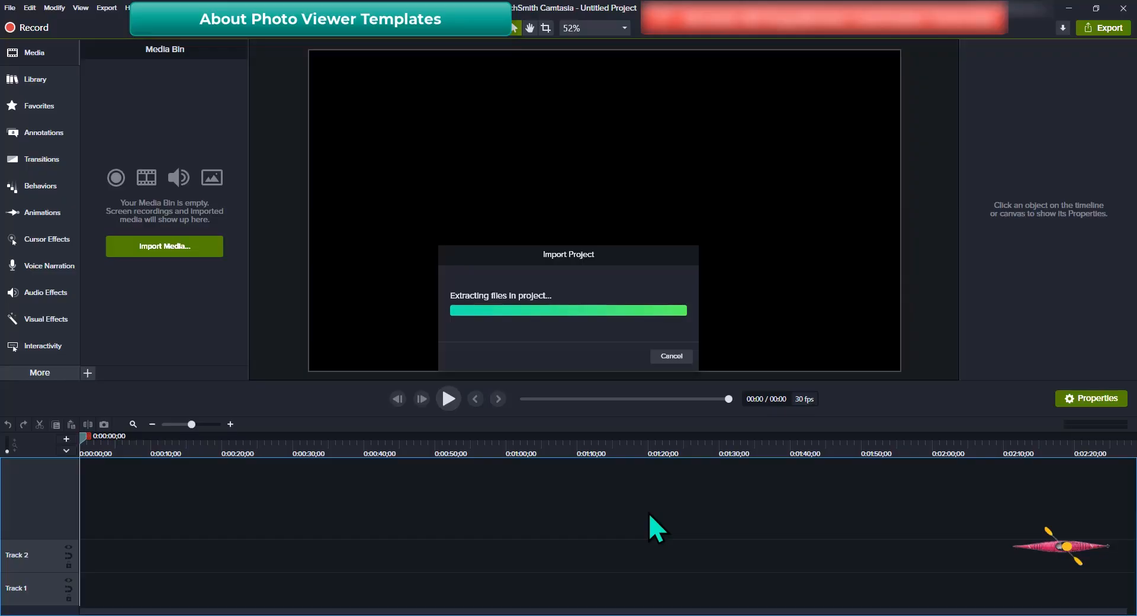
pyautogui.click(601, 611)
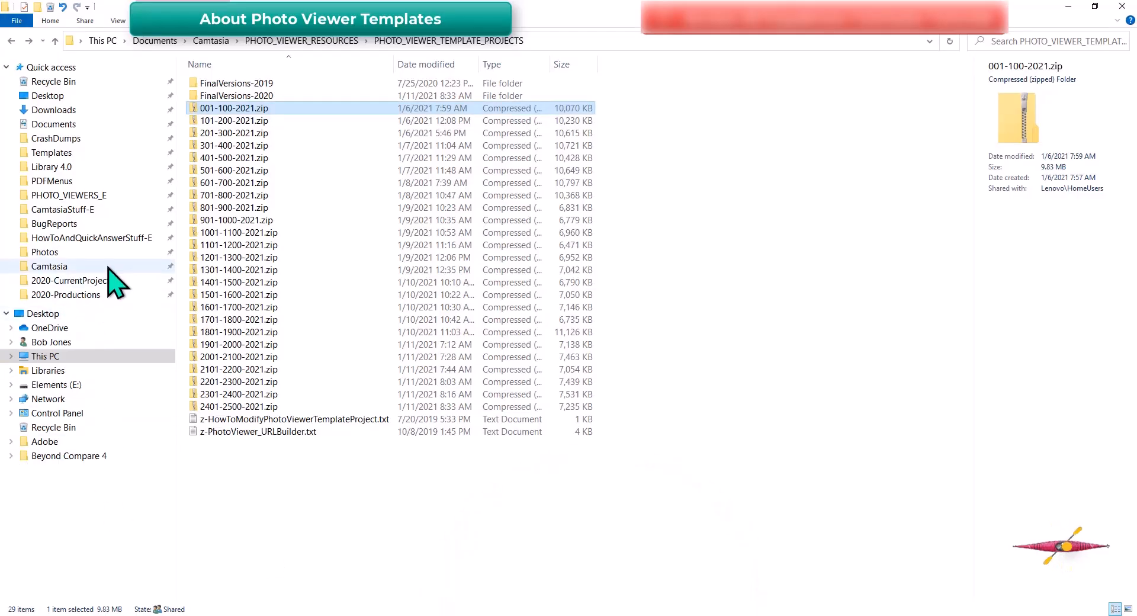
# Open the 001-100-2021.tscproj folder in 2020-CurrentProject and scroll through its photos
pyautogui.click(89, 280)
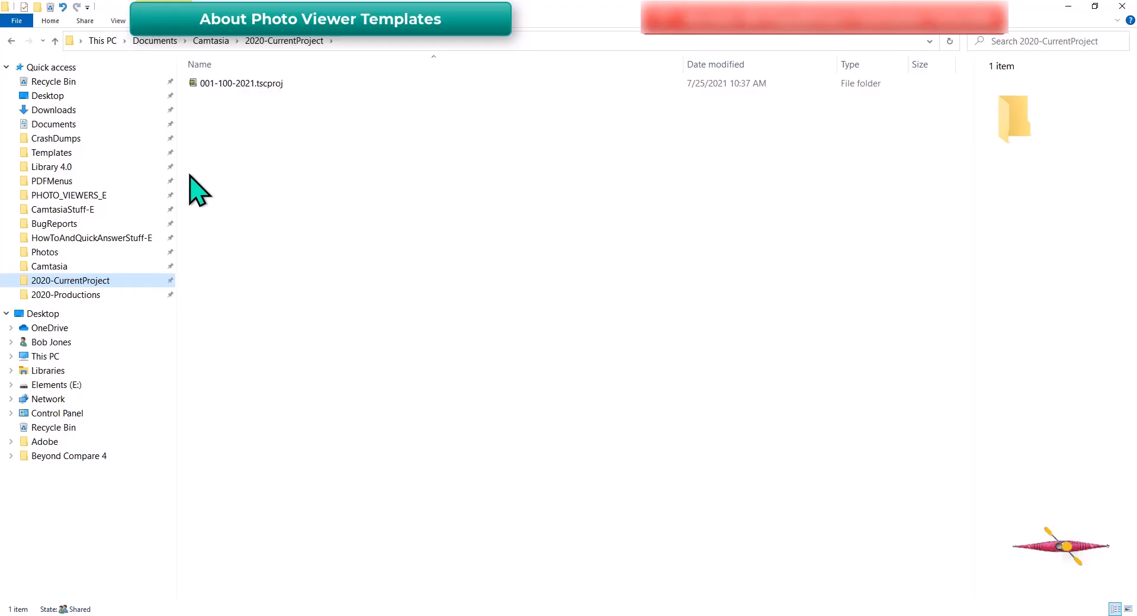
pyautogui.moveTo(195, 86)
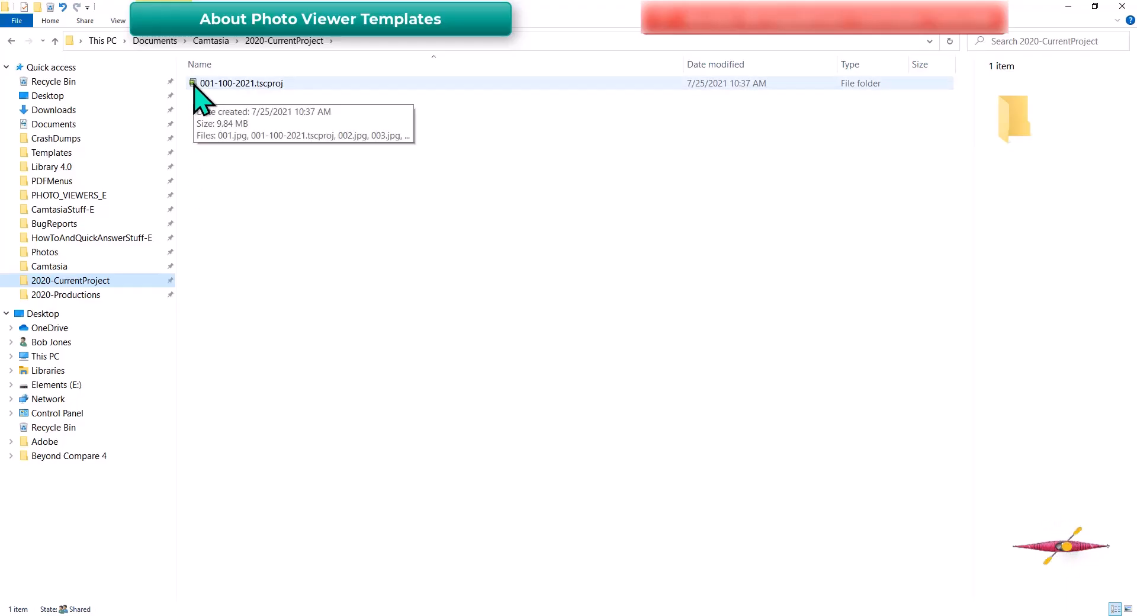
pyautogui.doubleClick(194, 84)
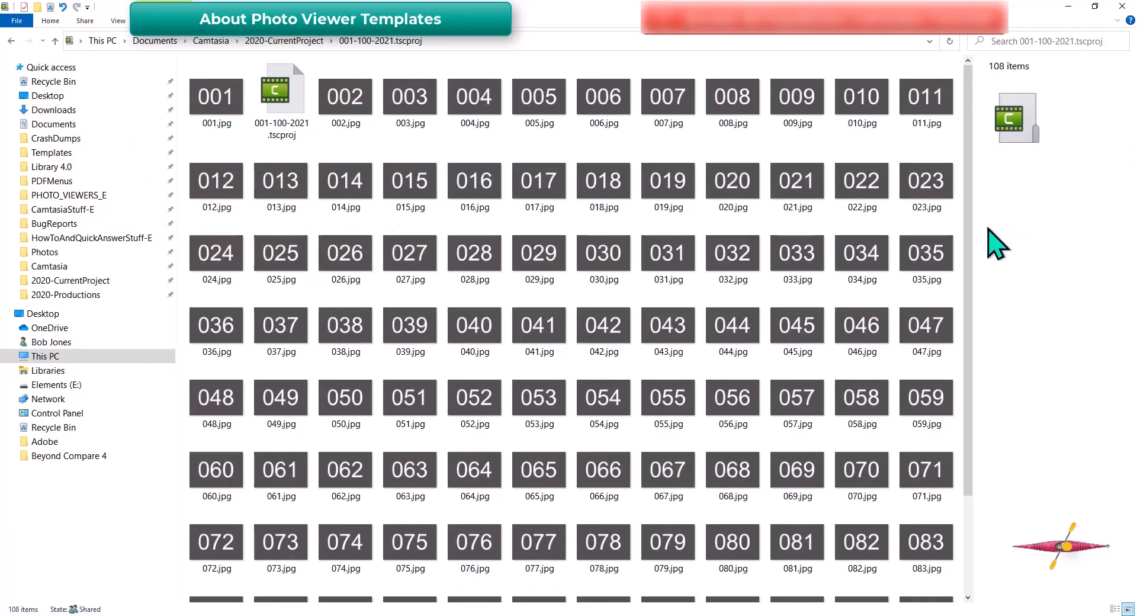
pyautogui.moveTo(967, 258); pyautogui.dragTo(947, 221)
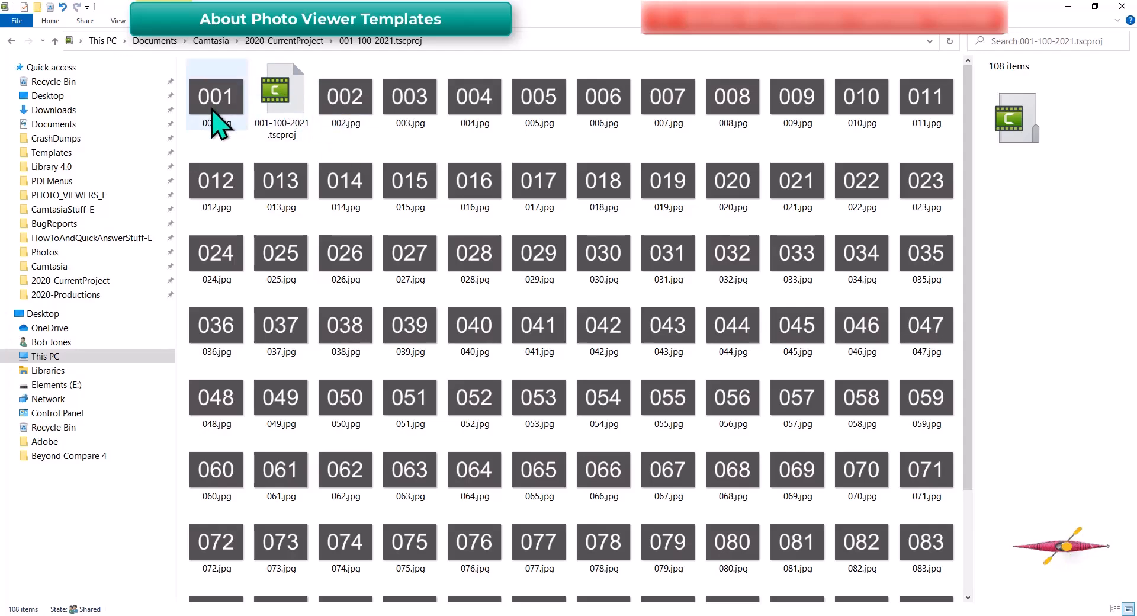
pyautogui.moveTo(967, 297); pyautogui.dragTo(991, 422)
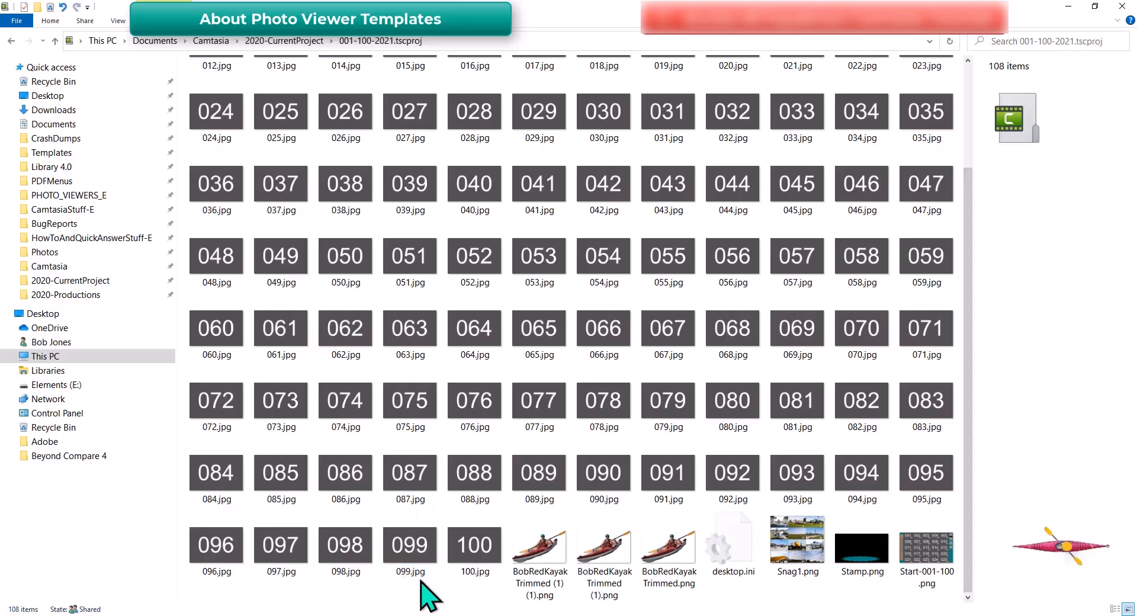
# Show the details of placeholder photo 087.jpg and scroll through the rest of the folder
pyautogui.click(409, 481)
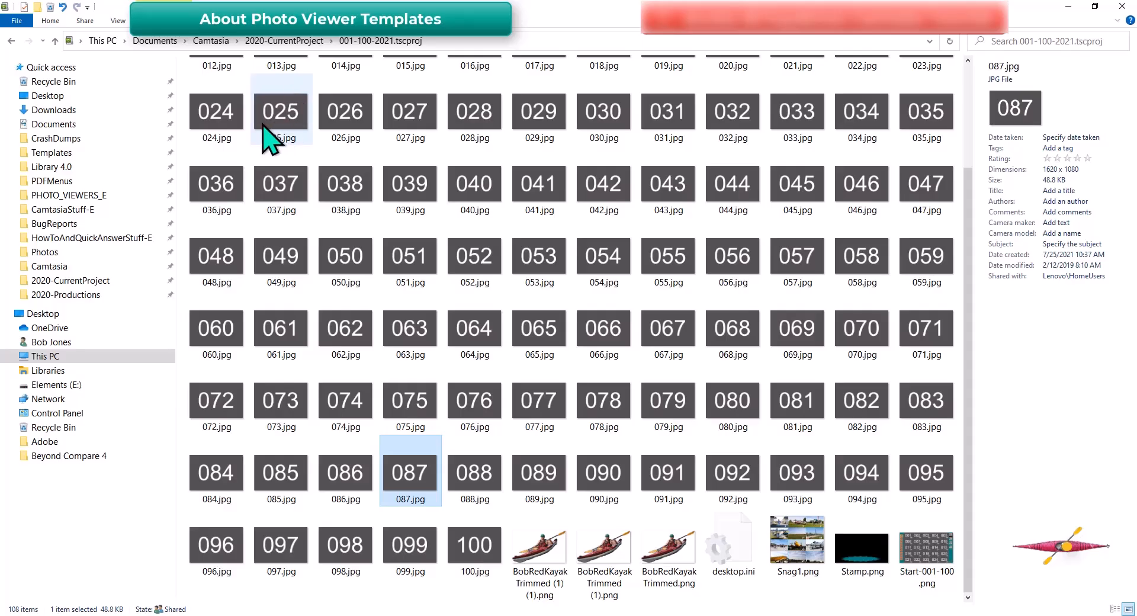
pyautogui.click(972, 467)
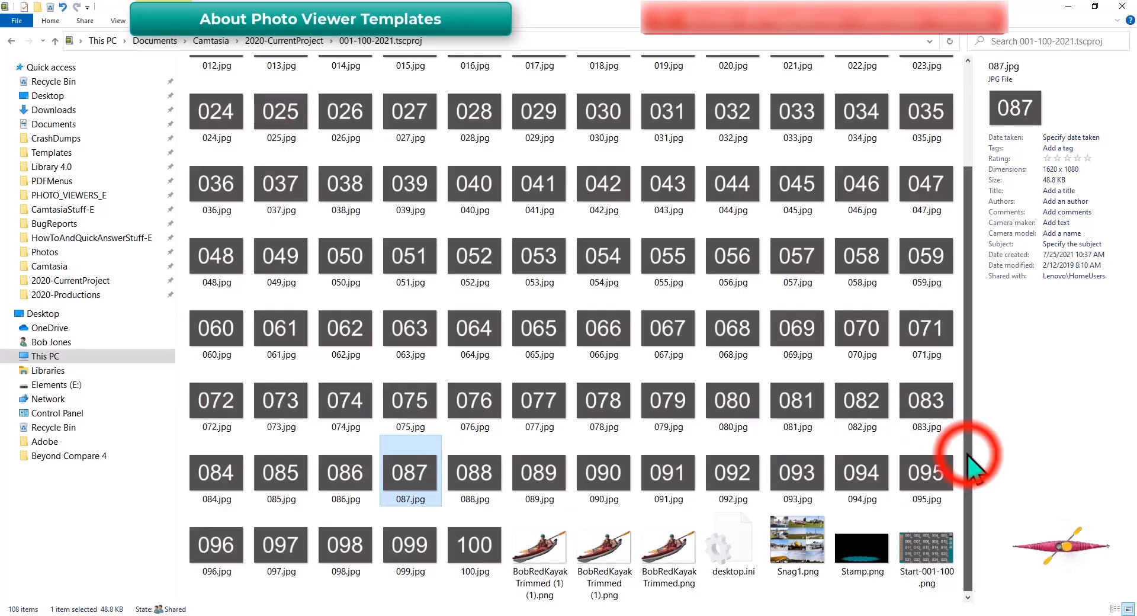
pyautogui.moveTo(969, 456); pyautogui.dragTo(947, 350)
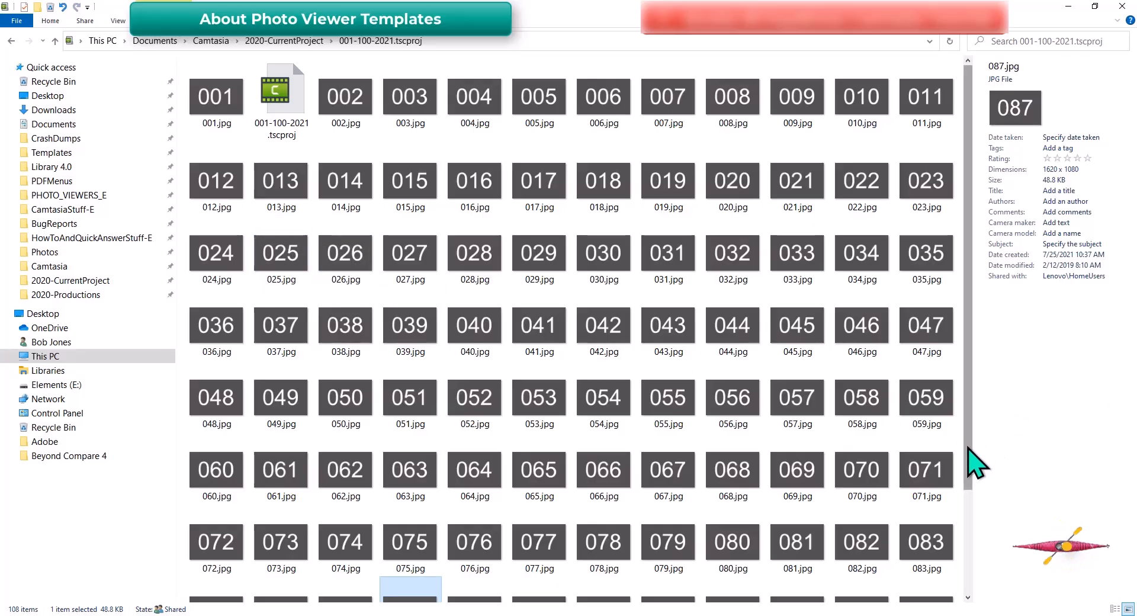
pyautogui.moveTo(974, 462); pyautogui.dragTo(972, 595)
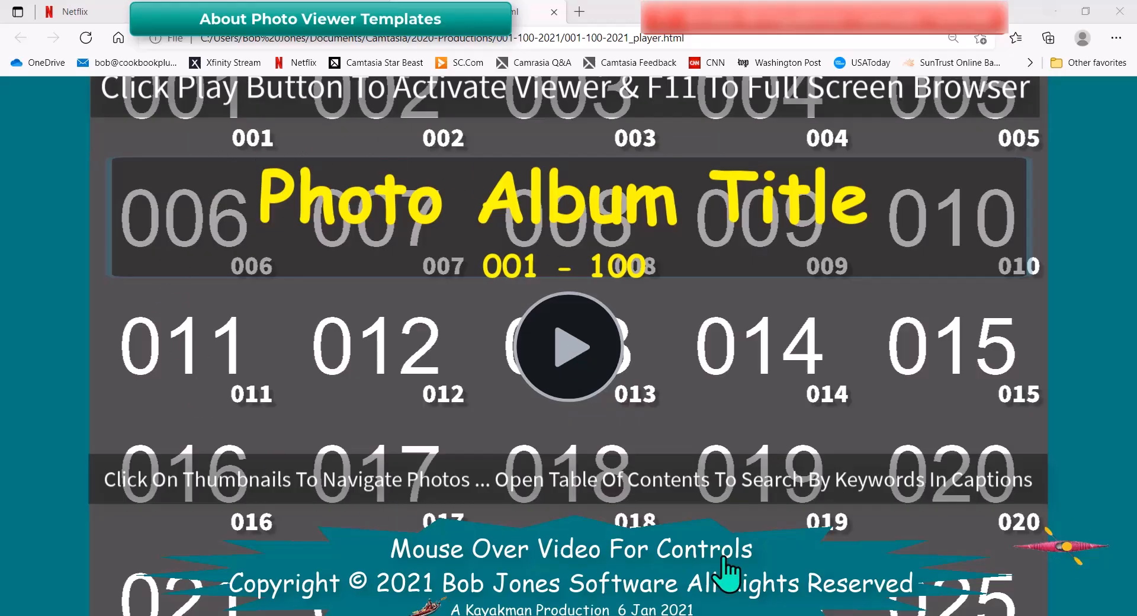
# Play the viewer, open photo 082, step forward to 084 and back to 082
pyautogui.click(572, 347)
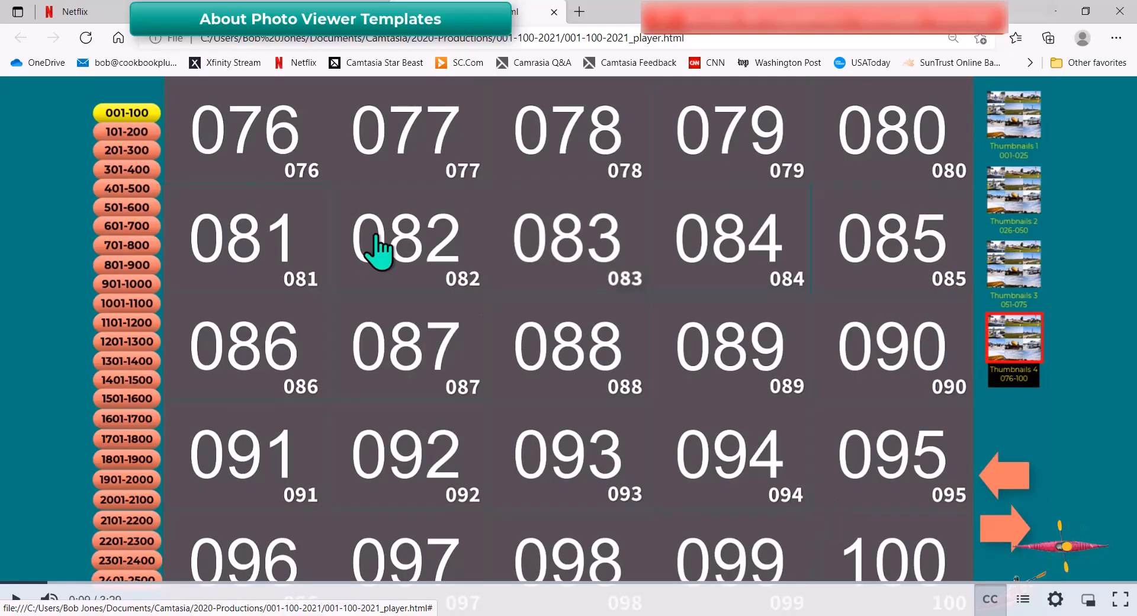
pyautogui.click(408, 237)
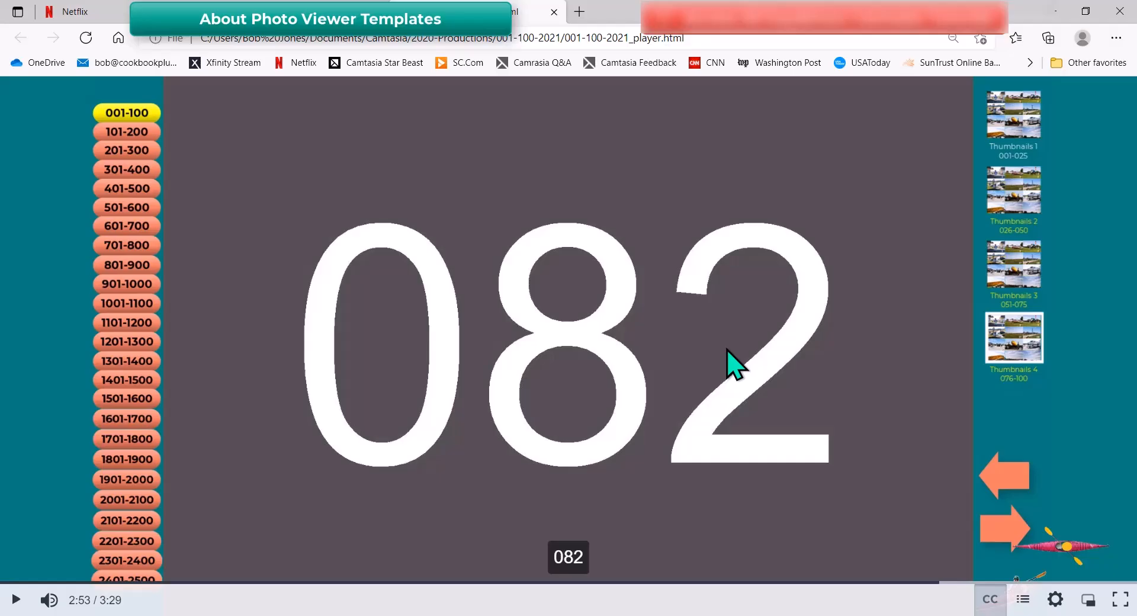
pyautogui.click(1009, 528)
pyautogui.click(1009, 527)
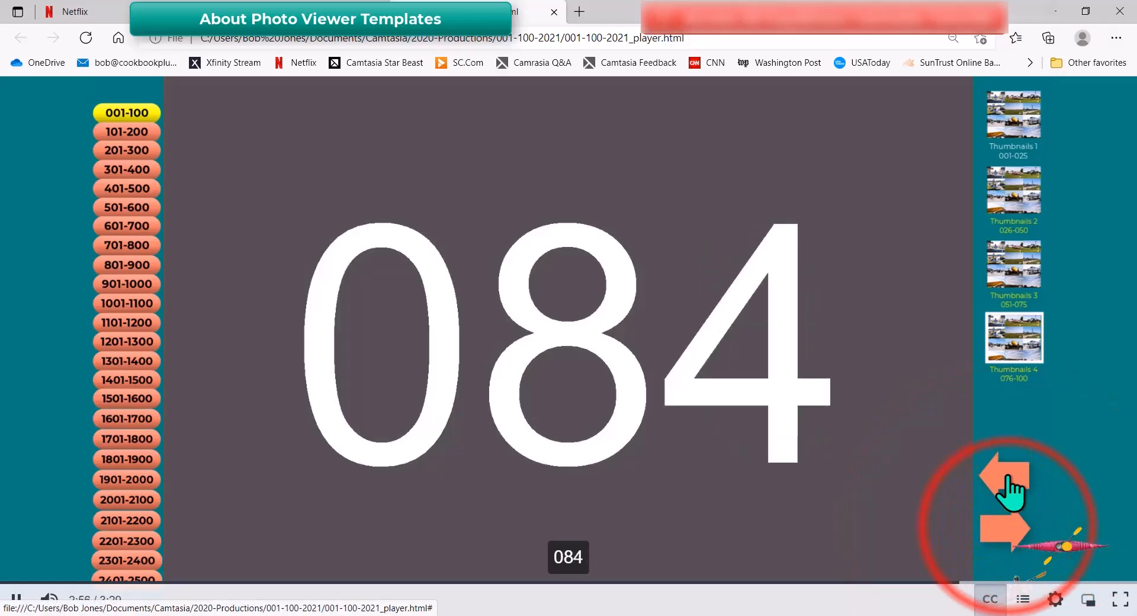
pyautogui.click(1006, 468)
pyautogui.click(1006, 468)
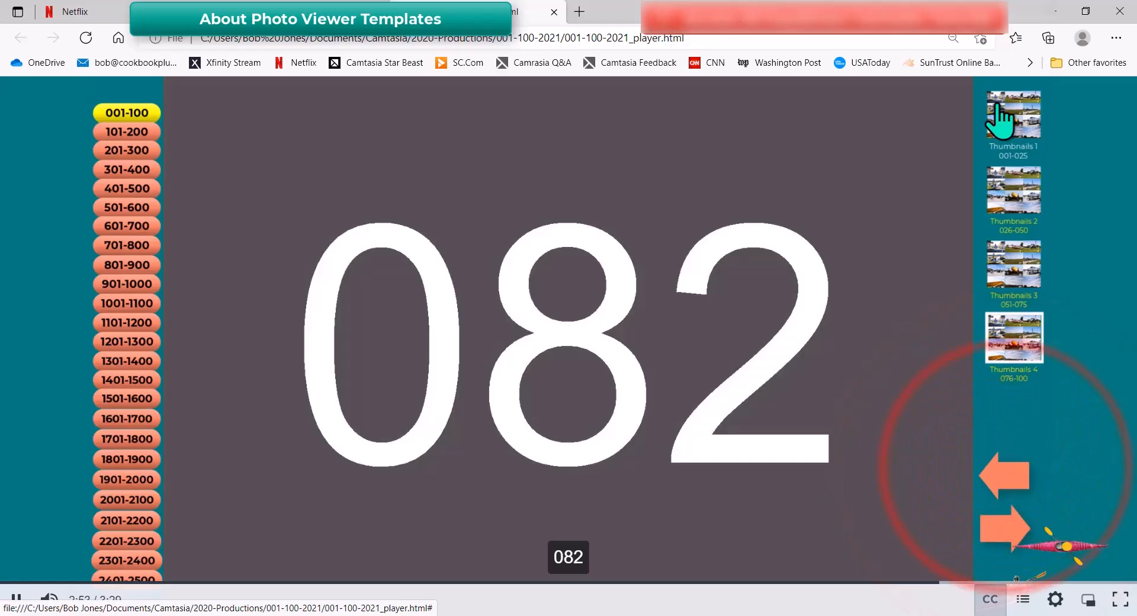
# Open Thumbnails 2, view photo 032, then return to Thumbnails 1
pyautogui.click(1029, 167)
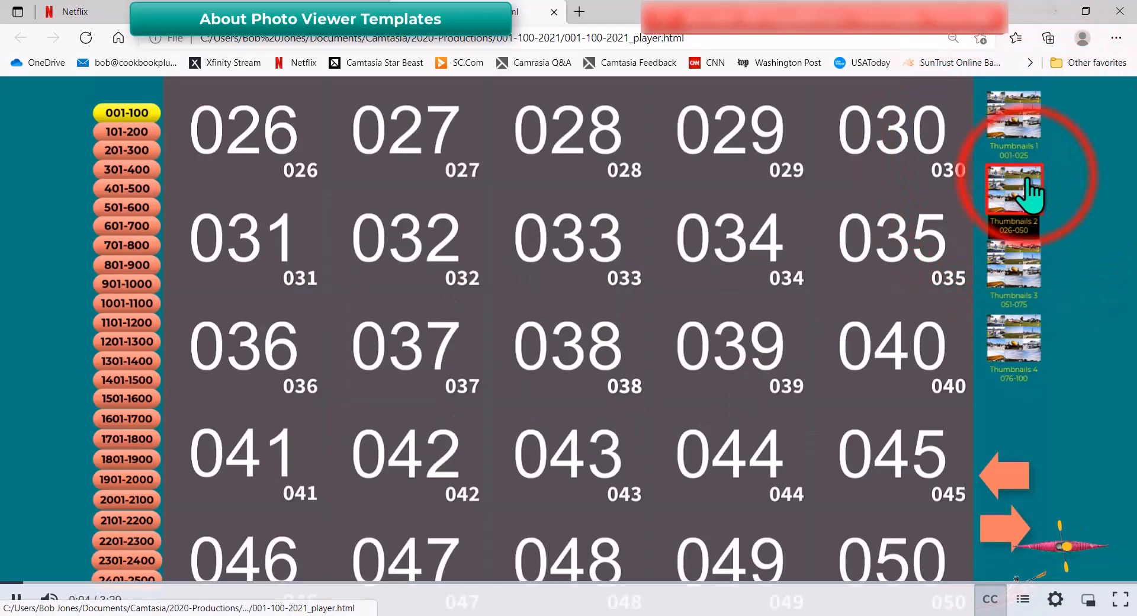
pyautogui.click(404, 246)
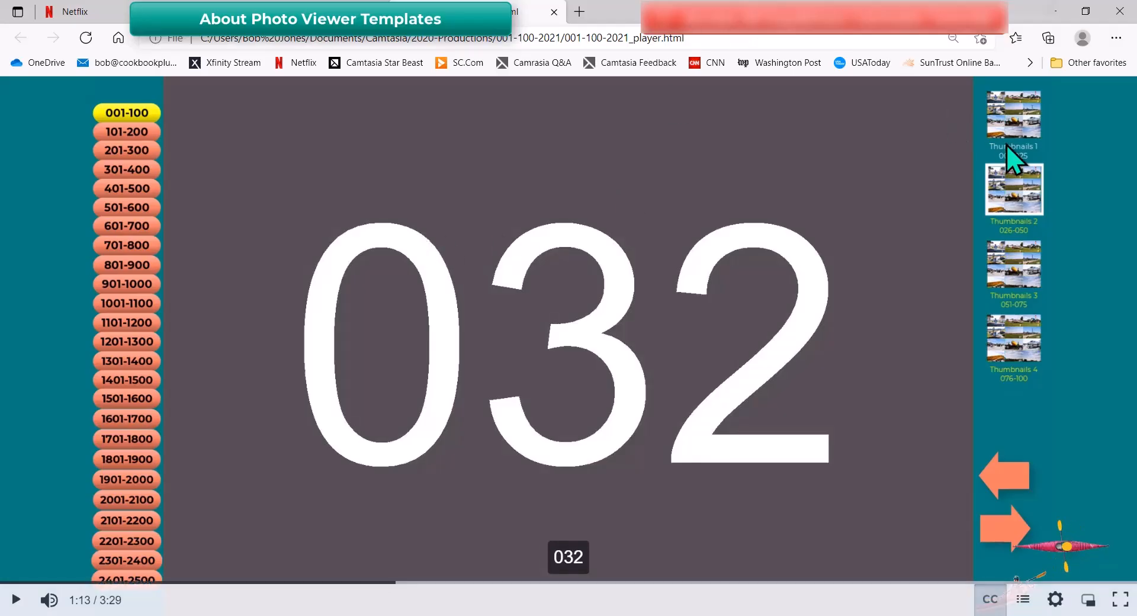
pyautogui.click(1012, 126)
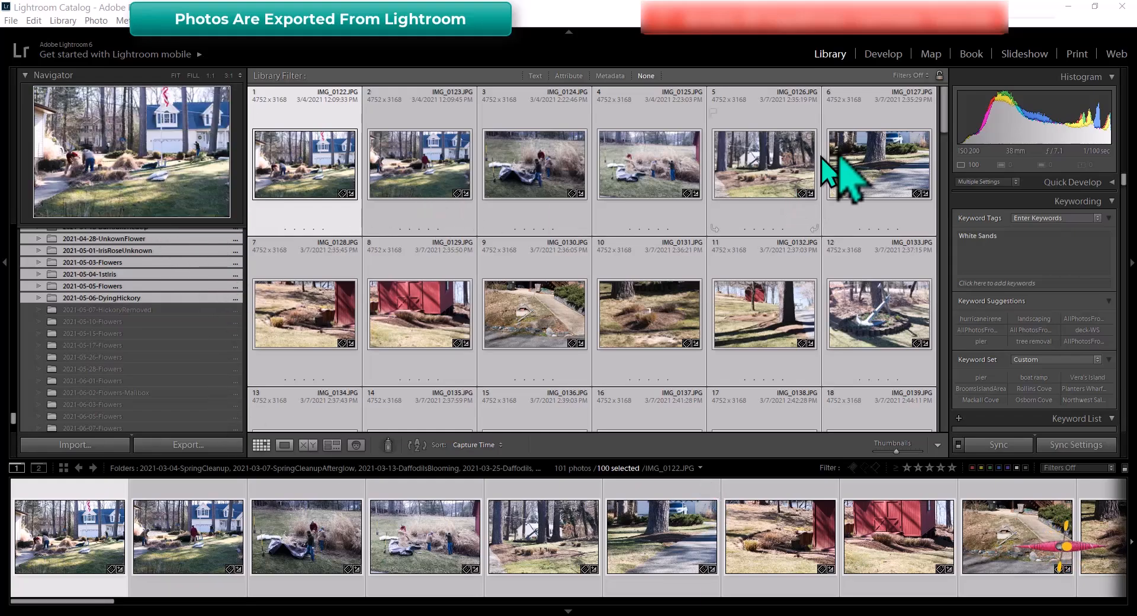
# Scroll the Library grid down to portrait photos 91–101 and start exporting the selection
pyautogui.moveTo(946, 119); pyautogui.dragTo(947, 418)
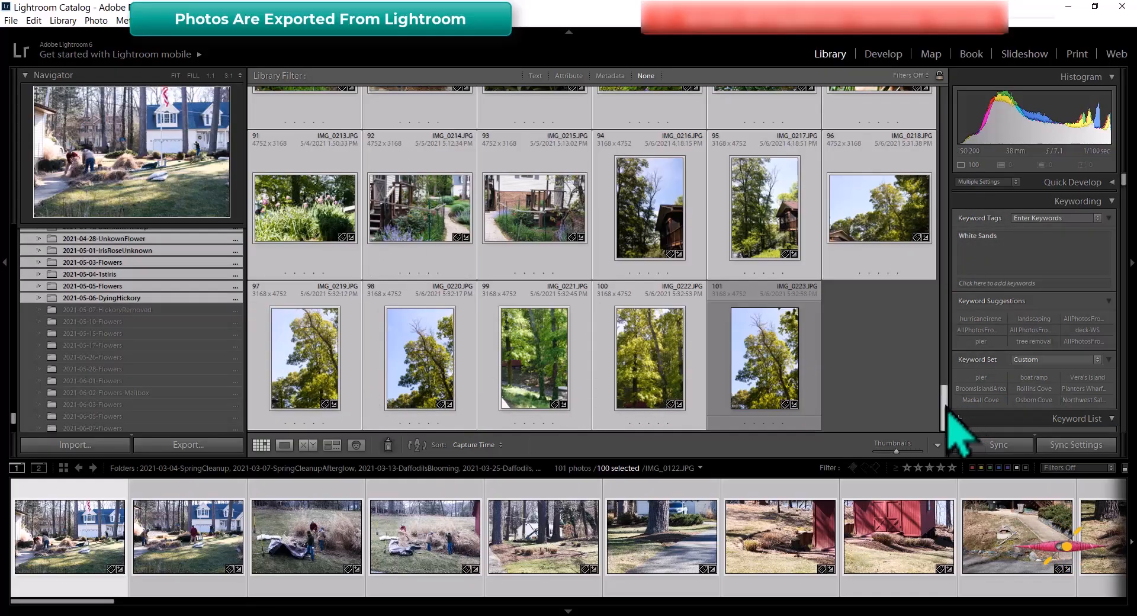
pyautogui.moveTo(947, 414); pyautogui.dragTo(947, 414)
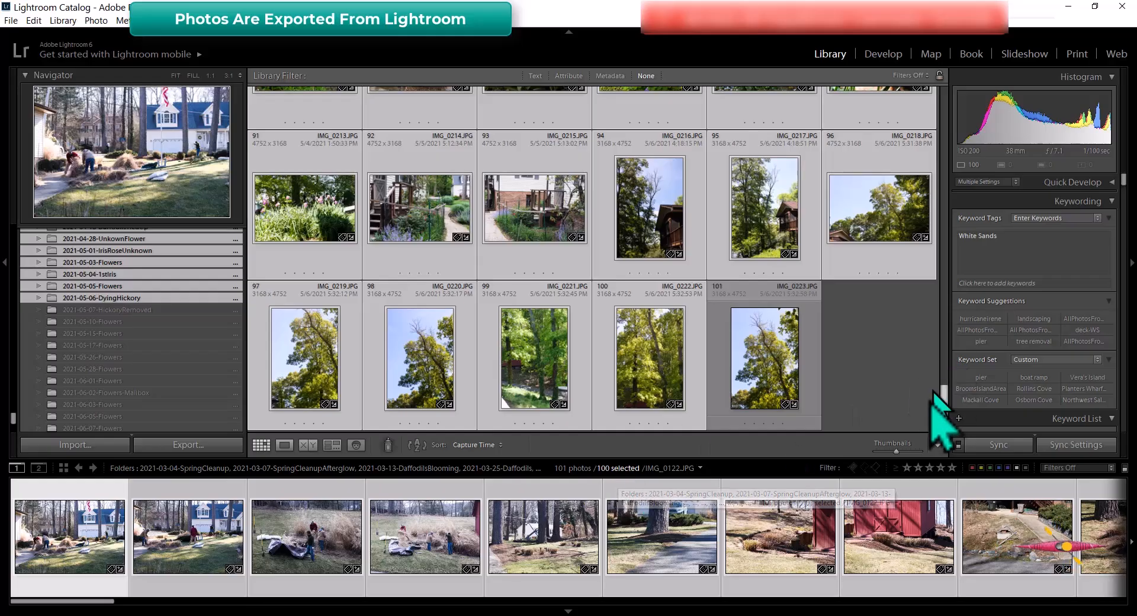
pyautogui.click(199, 448)
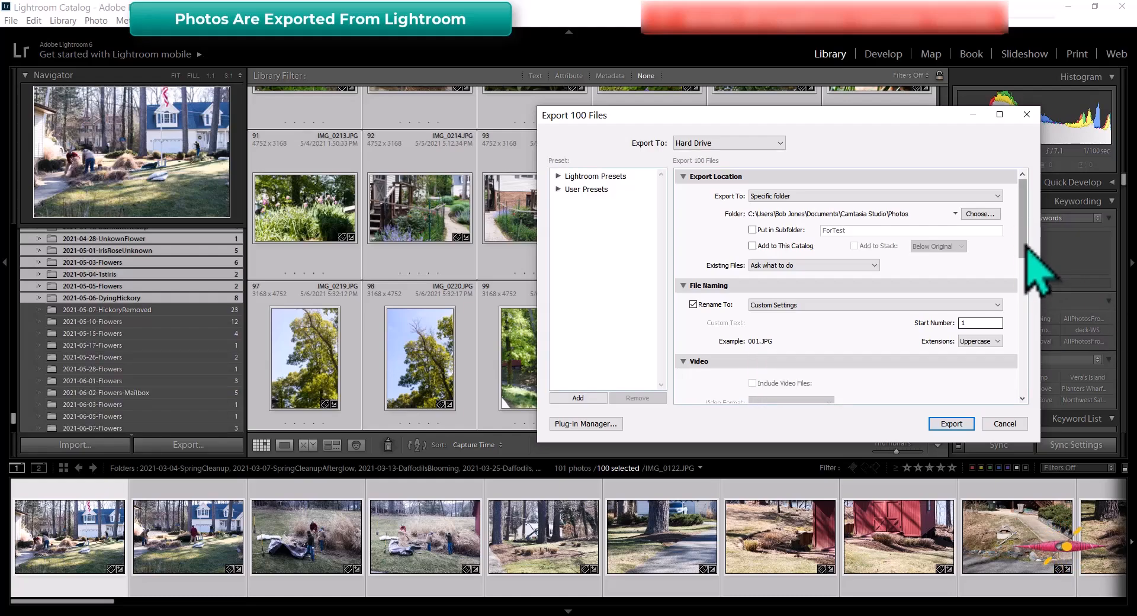
# Export as quality-100 sRGB JPEGs, short edge 1080 px, Sharpen for Screen High
pyautogui.moveTo(1033, 253); pyautogui.dragTo(1037, 347)
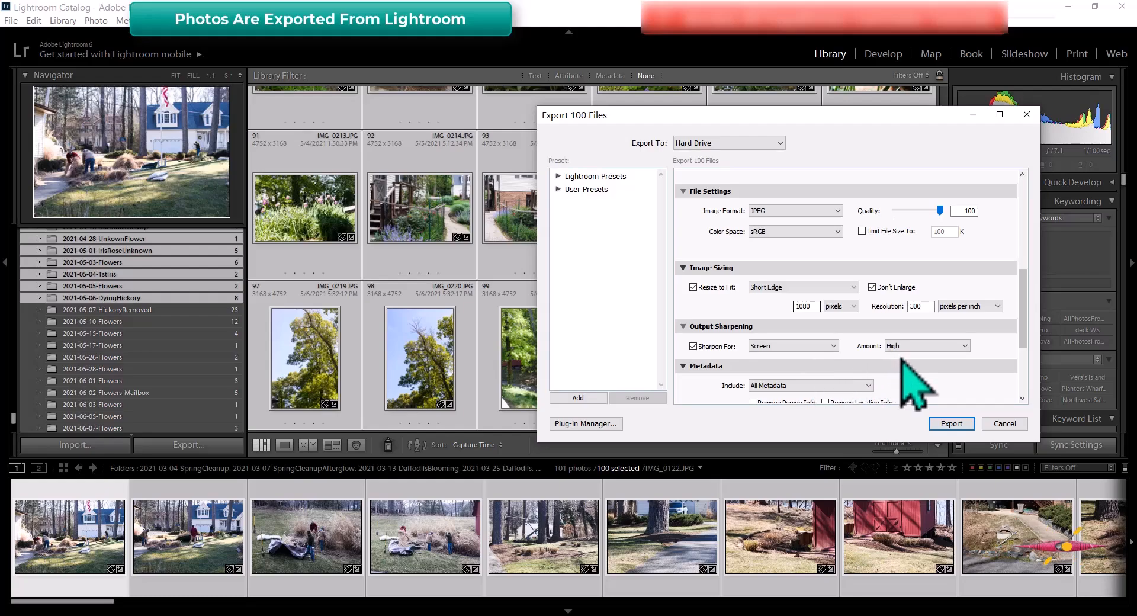
pyautogui.click(968, 426)
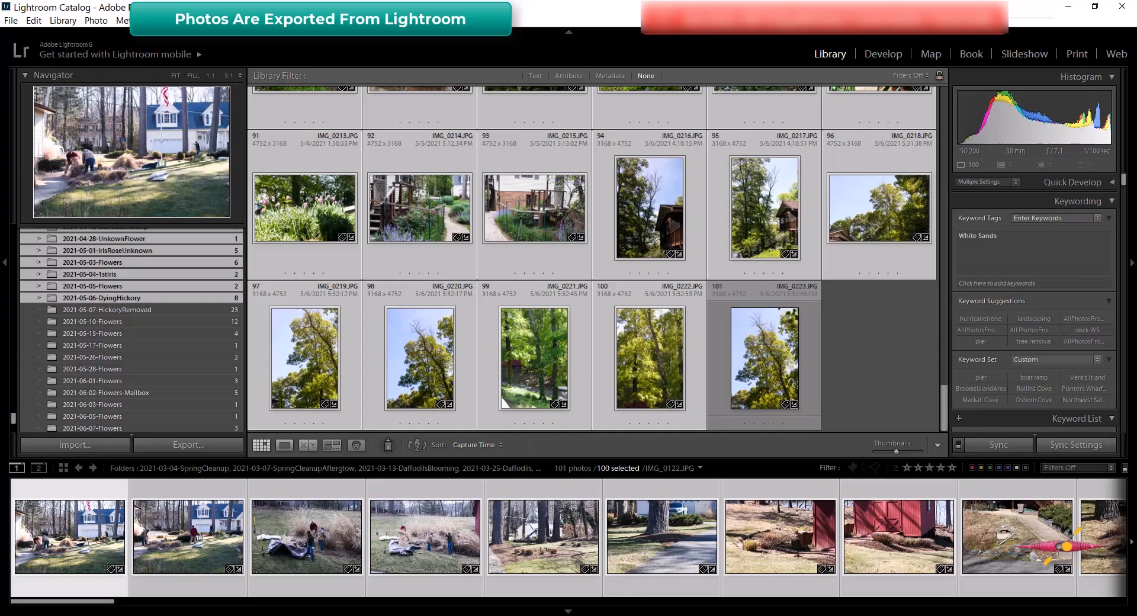
# After the export finishes, switch to File Explorer showing the Photos folder
pyautogui.click(603, 615)
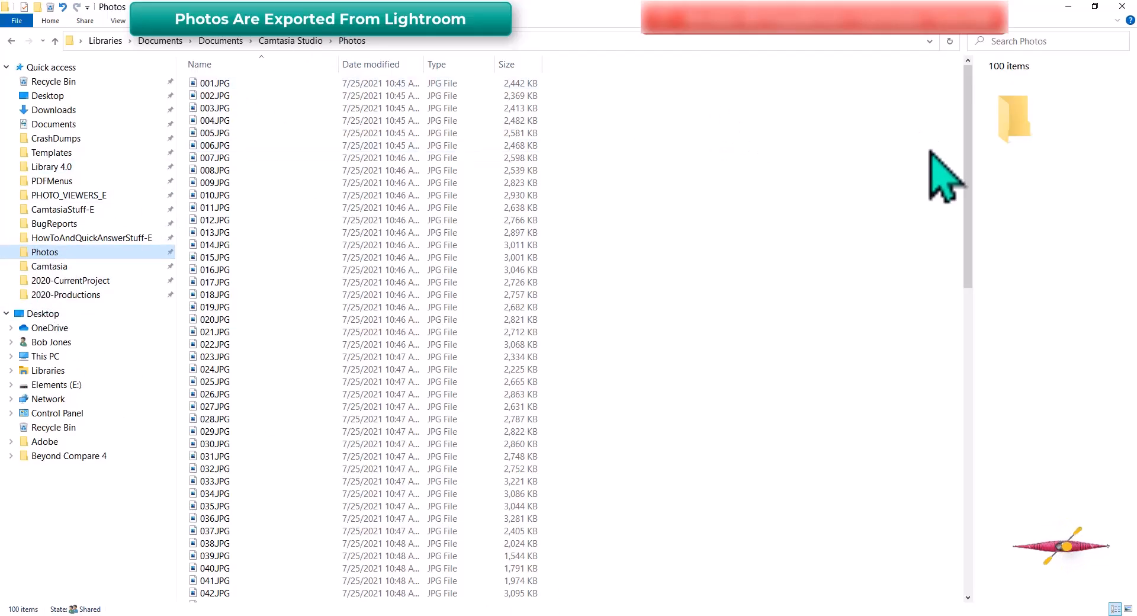
# Browse the exported photos and view 036.JPG's details: 1620 x 1080 pixels, 3.20 MB
pyautogui.moveTo(964, 218); pyautogui.dragTo(132, 71)
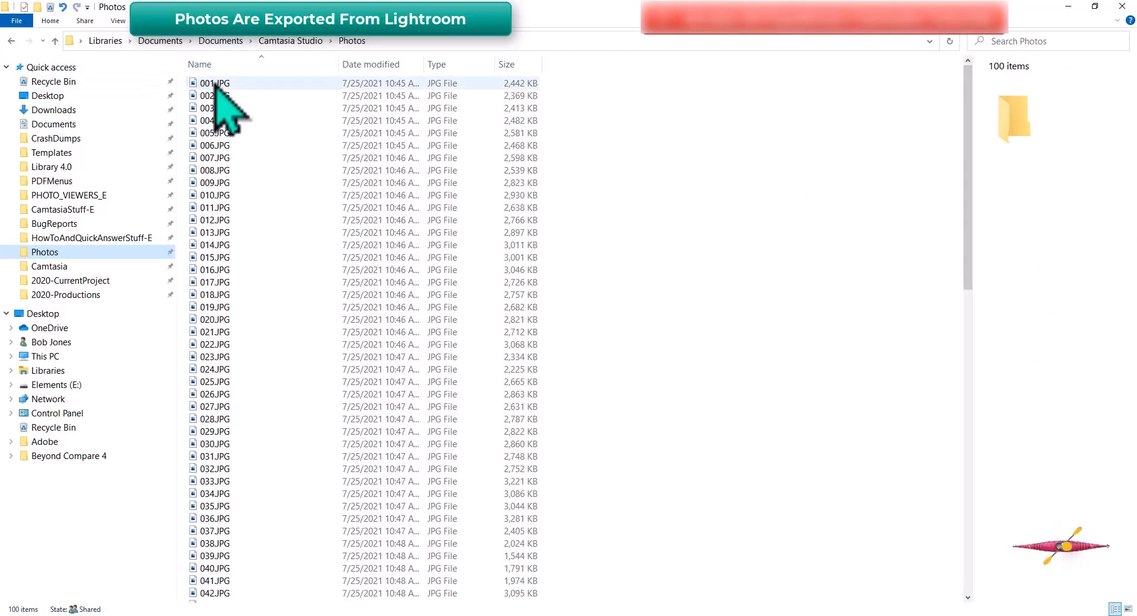
pyautogui.click(216, 85)
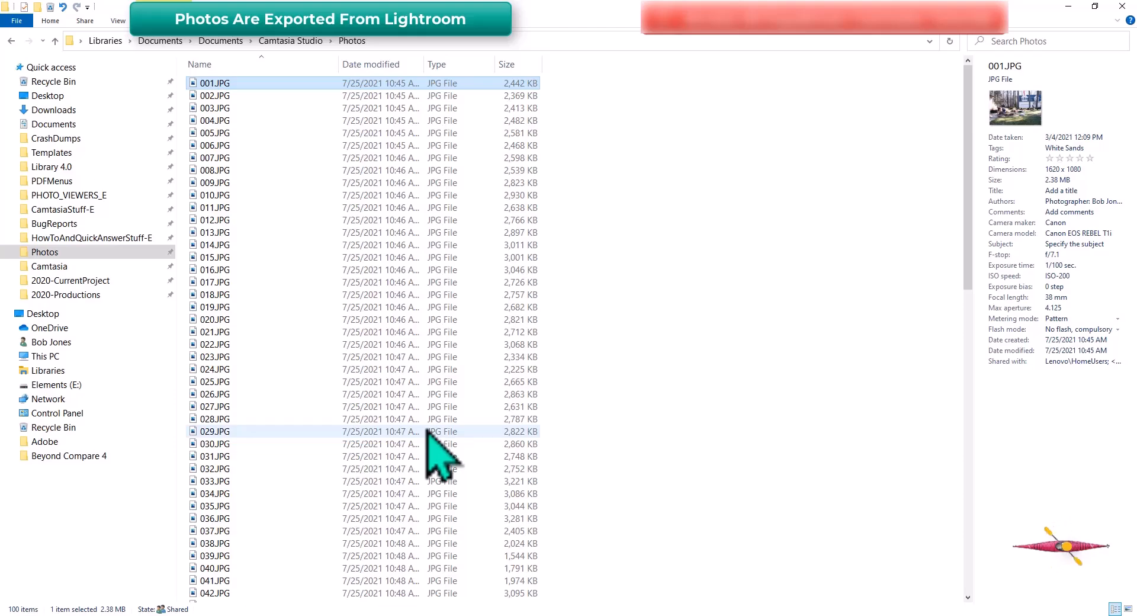
pyautogui.click(242, 518)
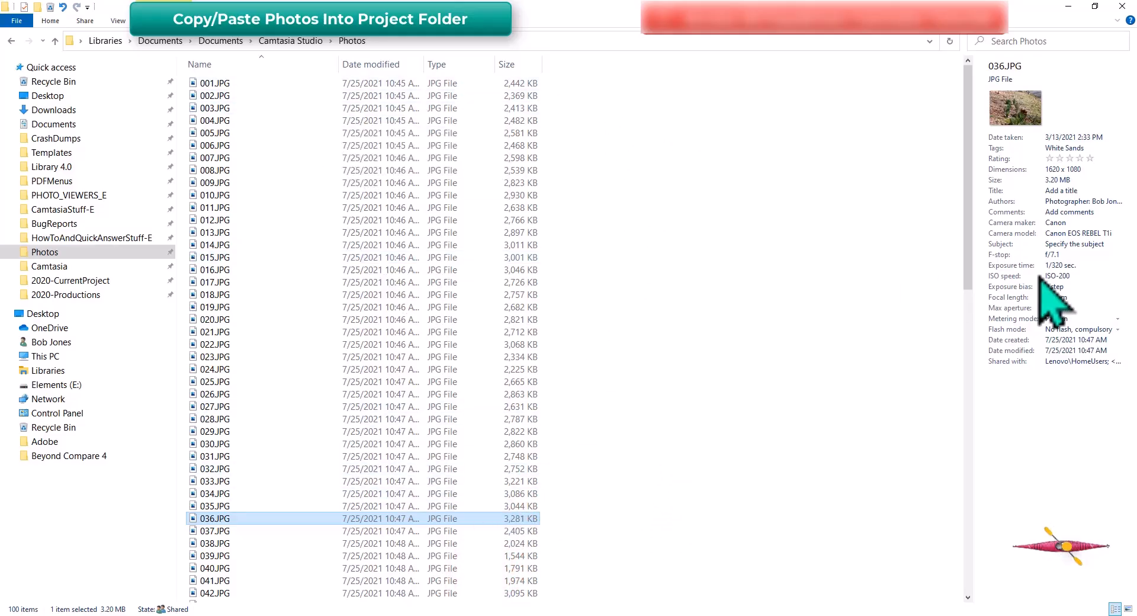
# Copy all 100 exported JPEGs with Ctrl+A and Ctrl+C, then open 2020-CurrentProject\001-100-2021.tscproj
pyautogui.hotkey('ctrl', 'a')
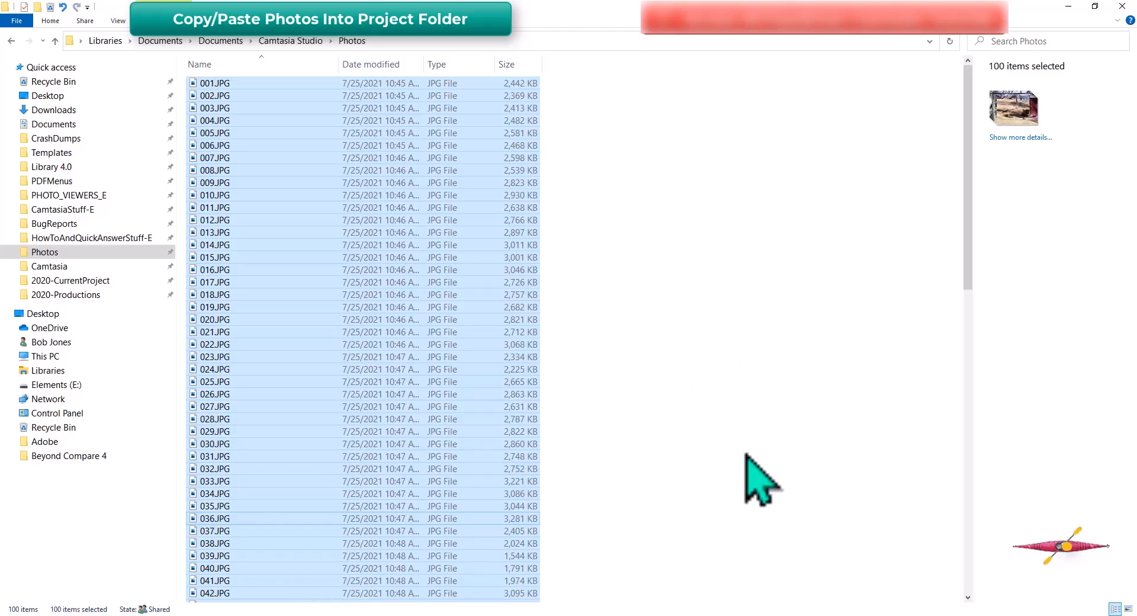
pyautogui.hotkey('ctrl', 'c')
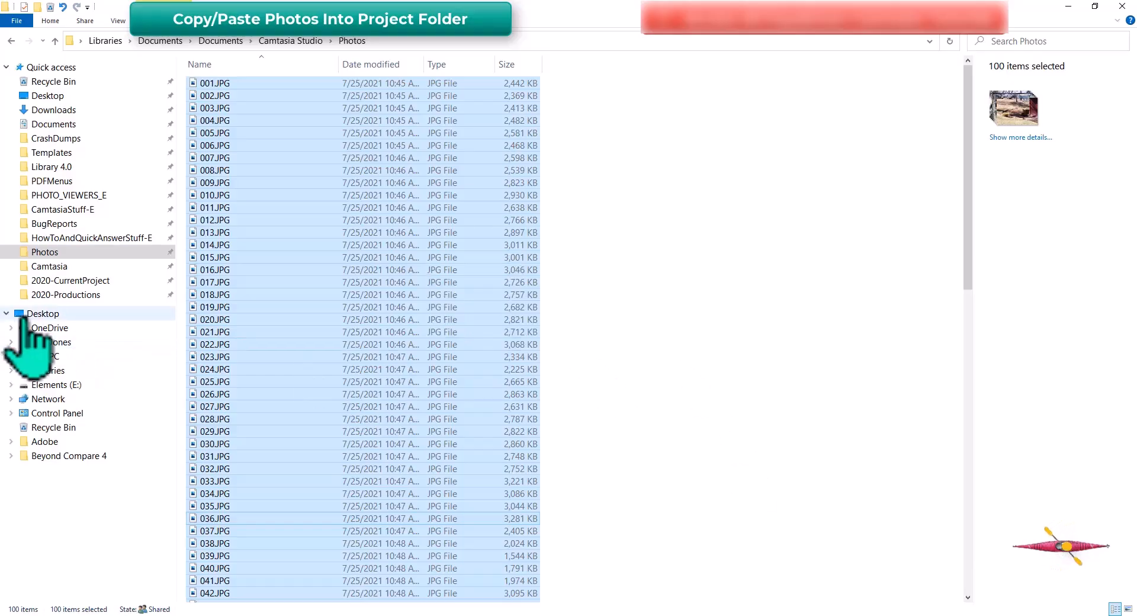
pyautogui.click(105, 282)
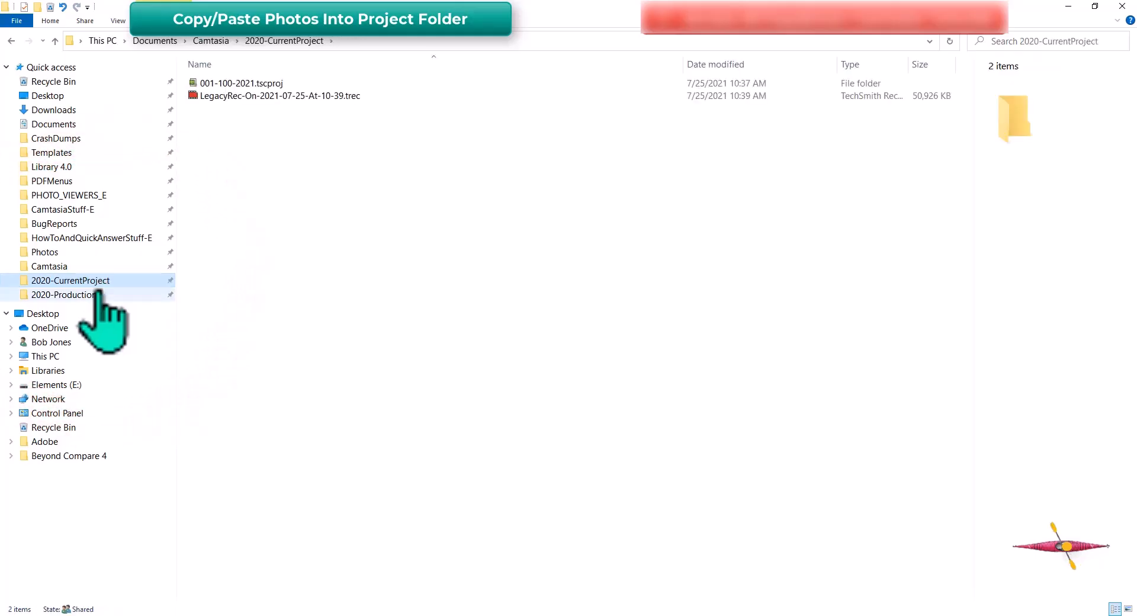
pyautogui.doubleClick(197, 84)
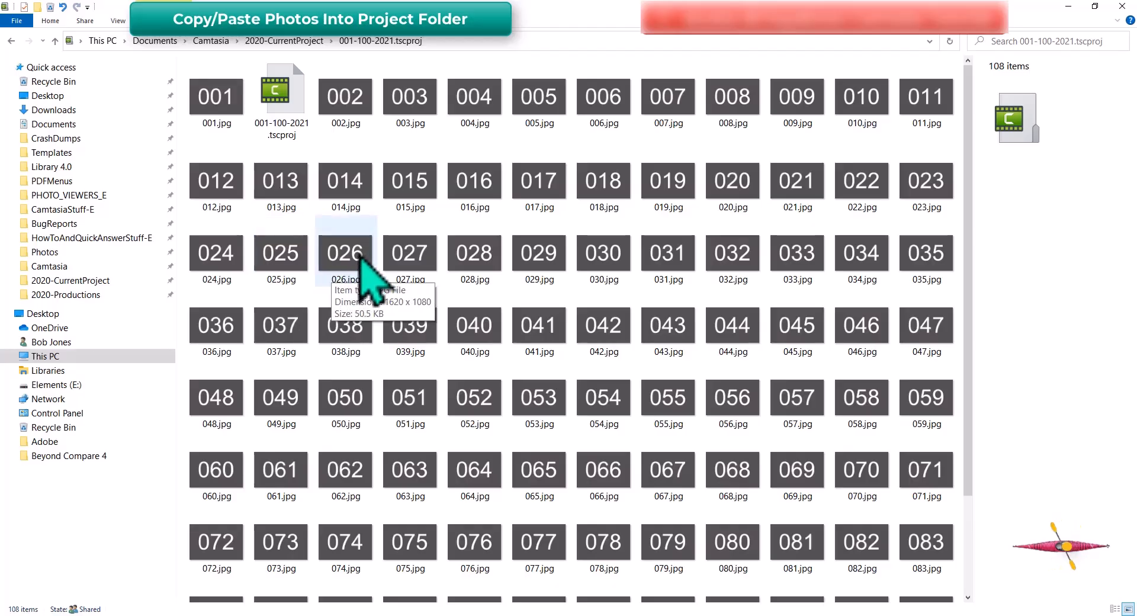
# Paste the photos, replace the same-named placeholder JPGs, and refresh the folder view with F5
pyautogui.hotkey('ctrl', 'v')
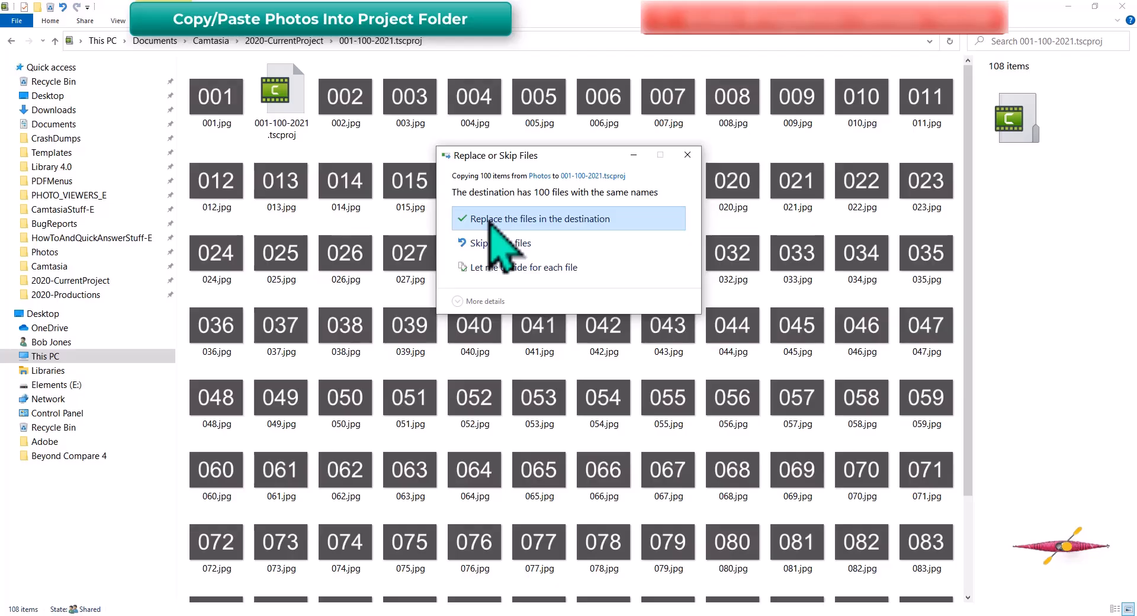
pyautogui.click(497, 219)
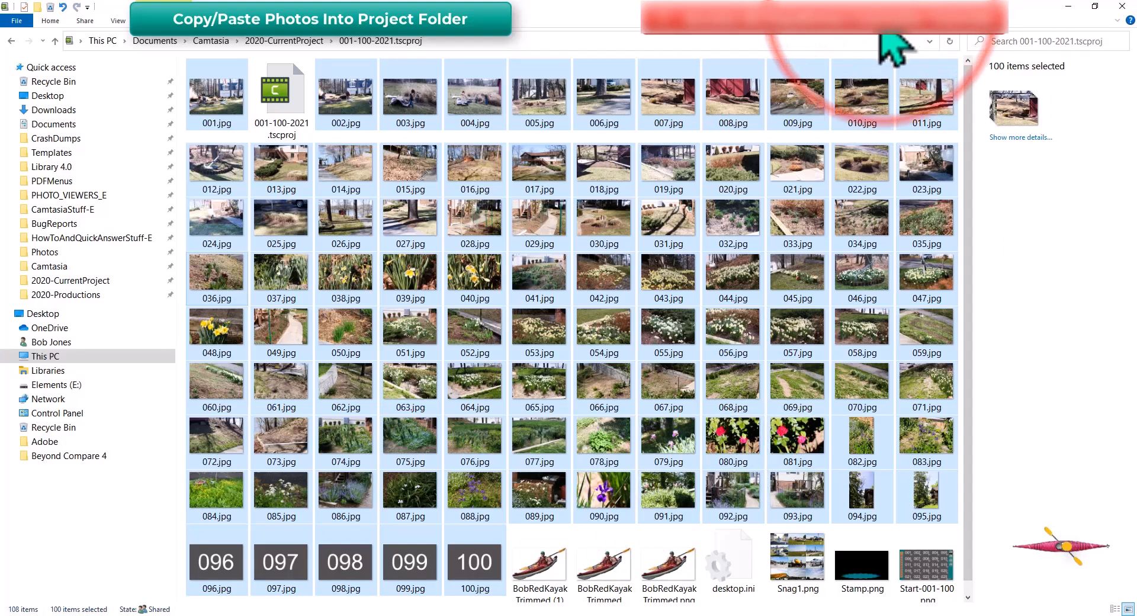
pyautogui.press('F5')
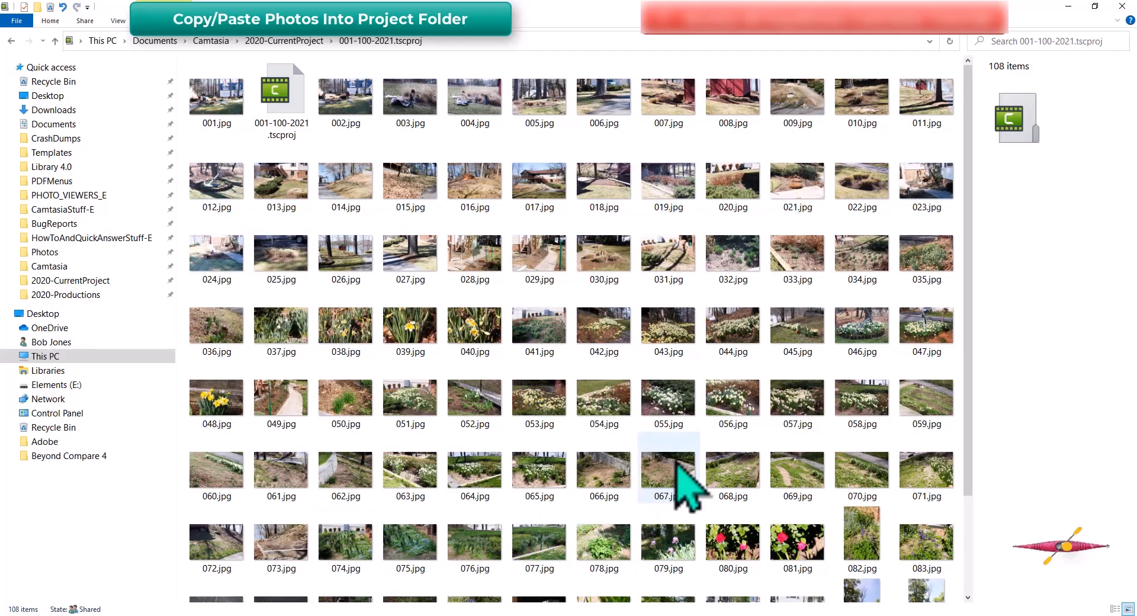
pyautogui.scroll(-2, 691, 426)
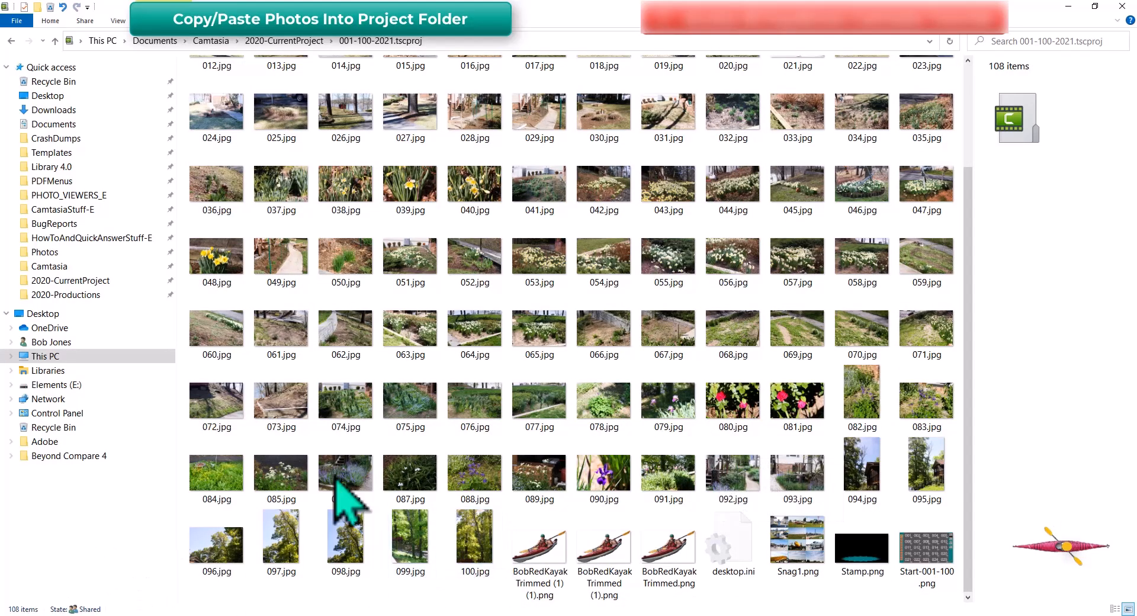
pyautogui.scroll(3, 832, 283)
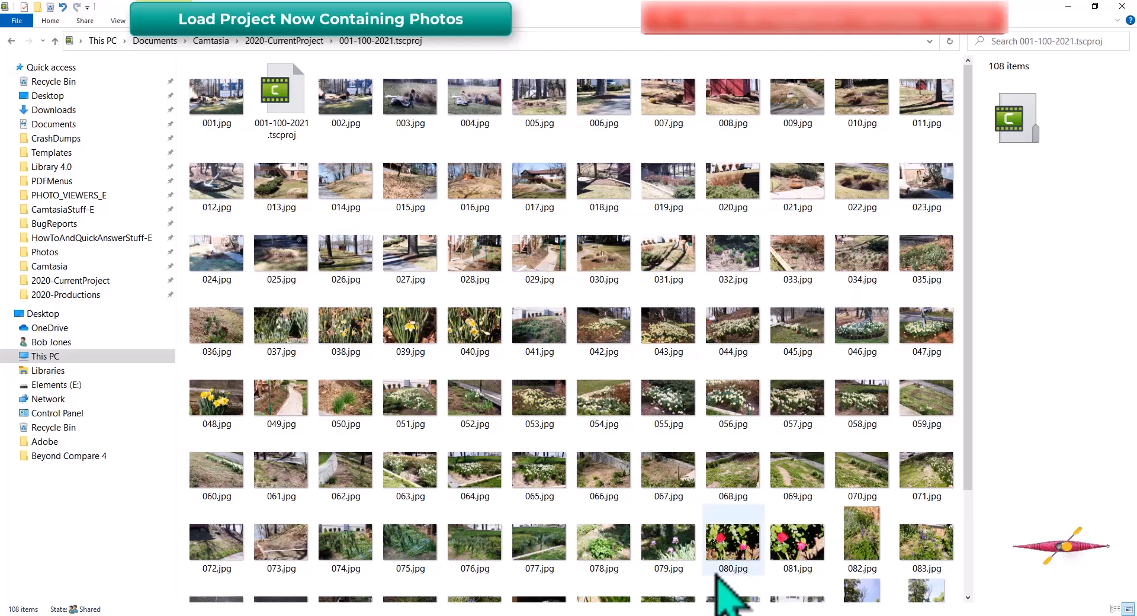
pyautogui.click(716, 615)
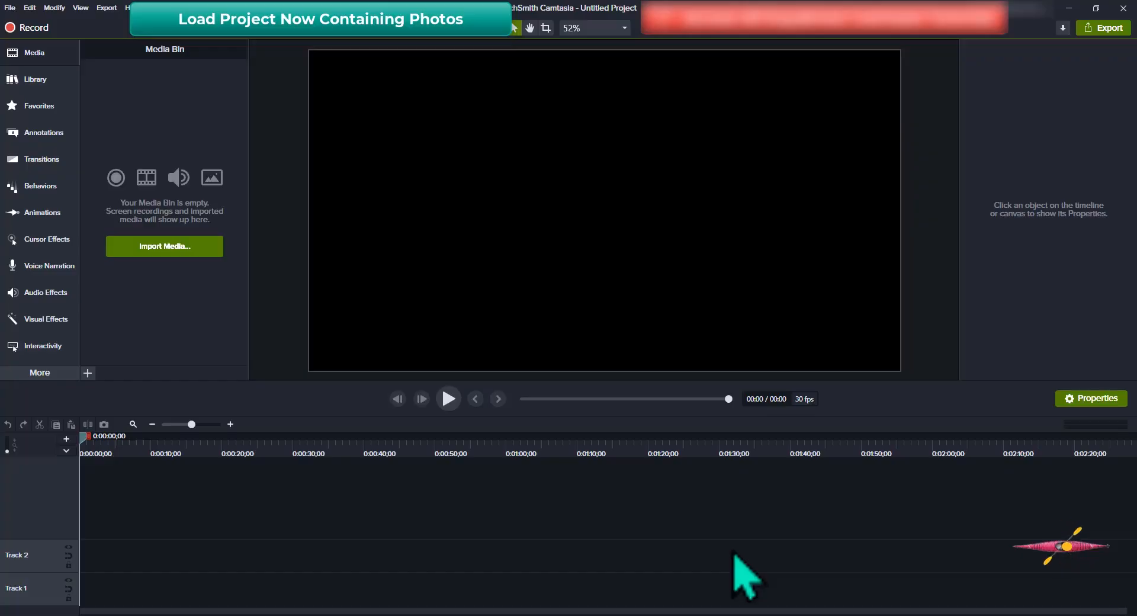
pyautogui.hotkey('ctrl', 'o')
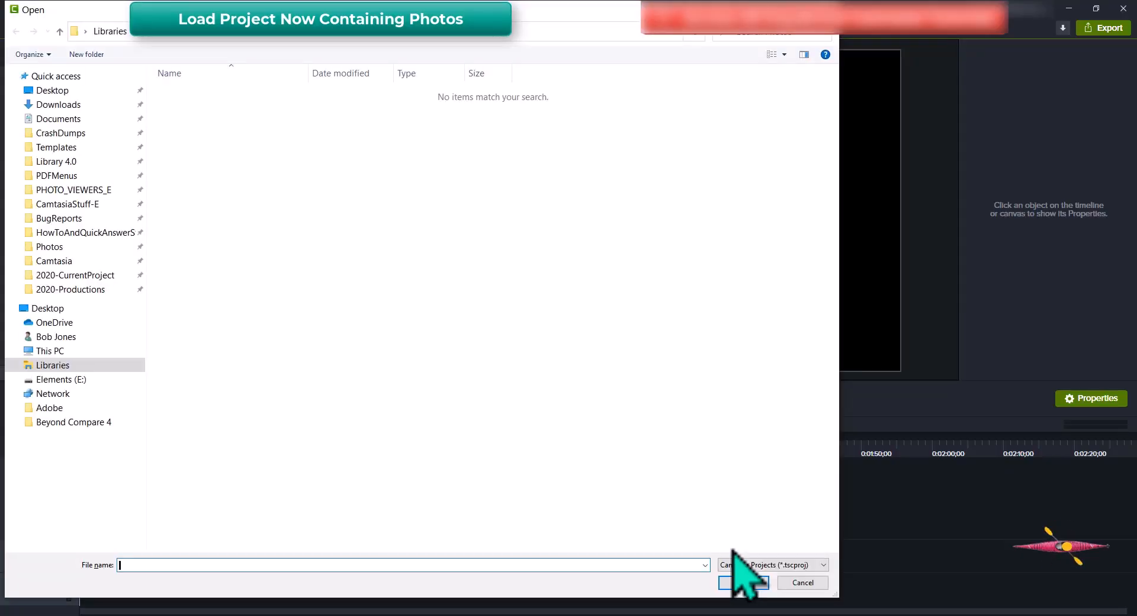
pyautogui.click(100, 276)
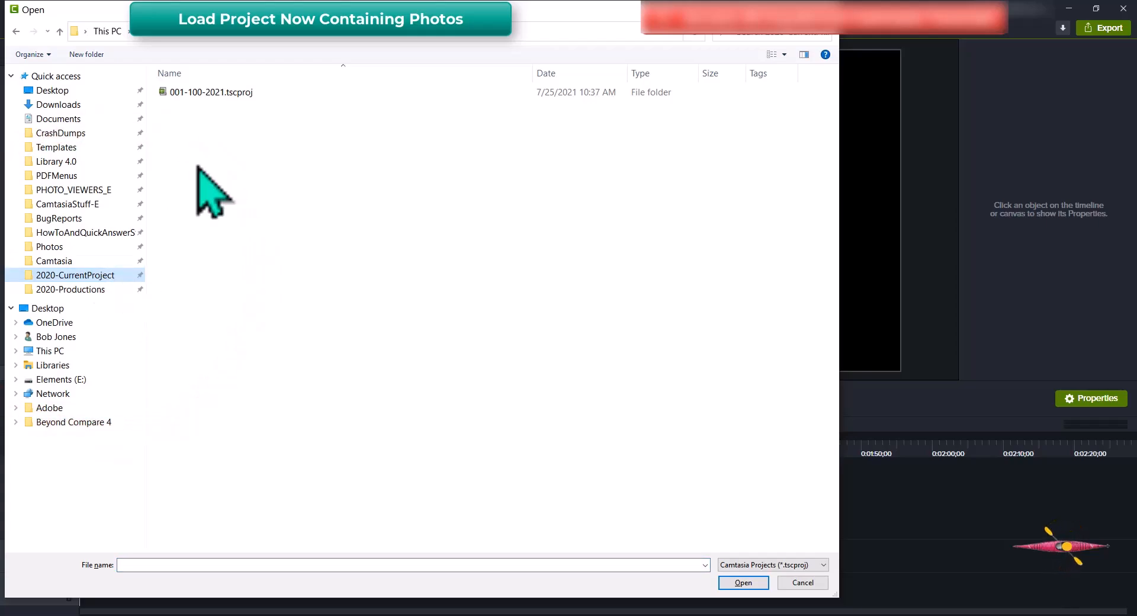
pyautogui.click(164, 94)
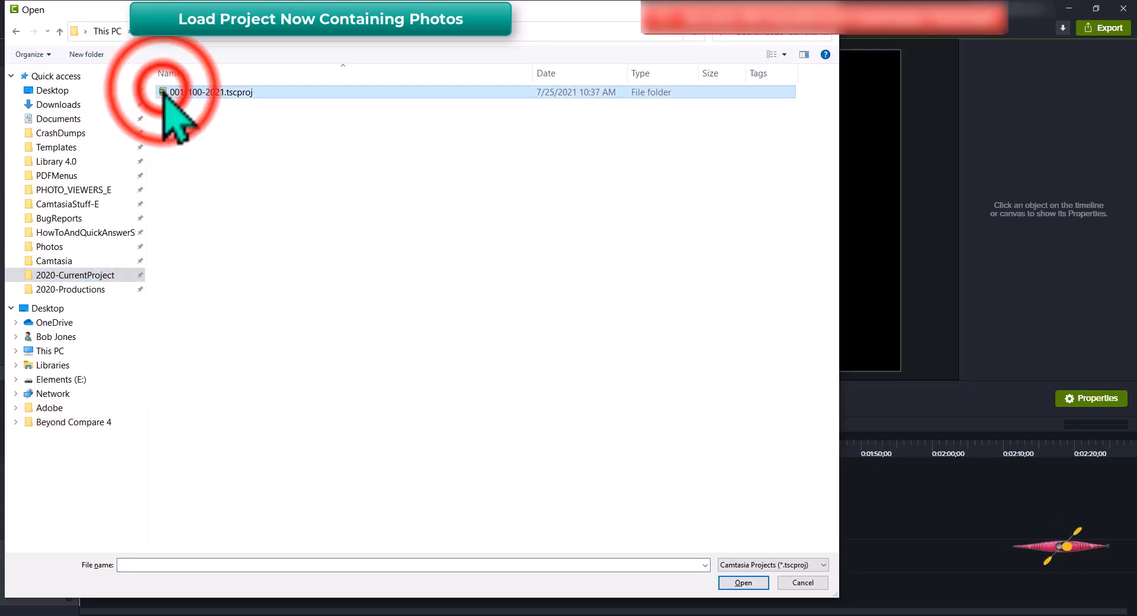
pyautogui.doubleClick(164, 93)
pyautogui.click(177, 108)
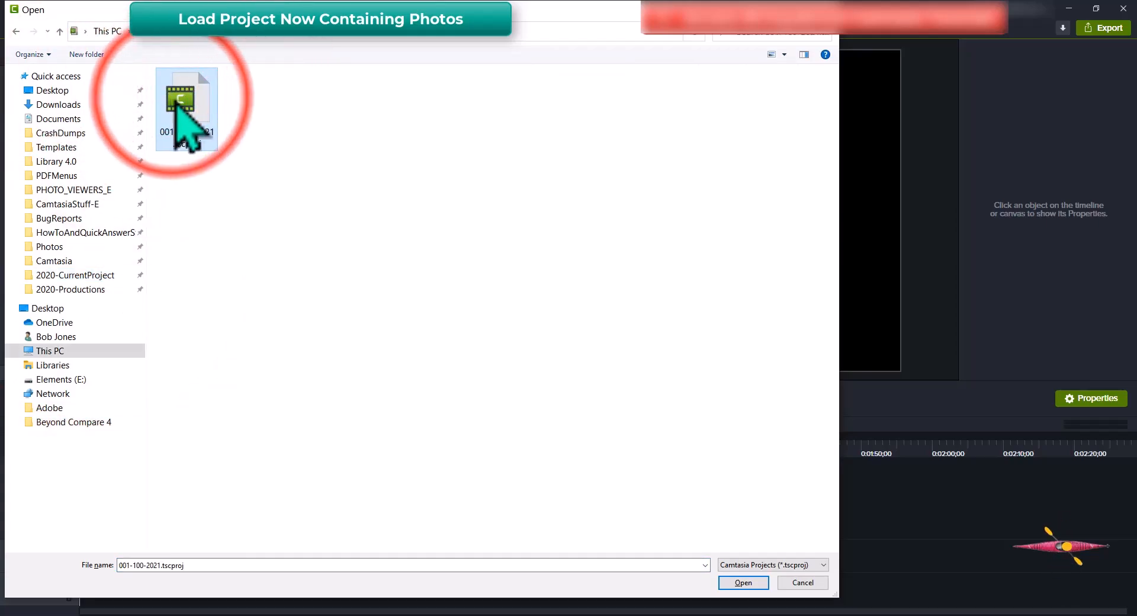
pyautogui.click(747, 584)
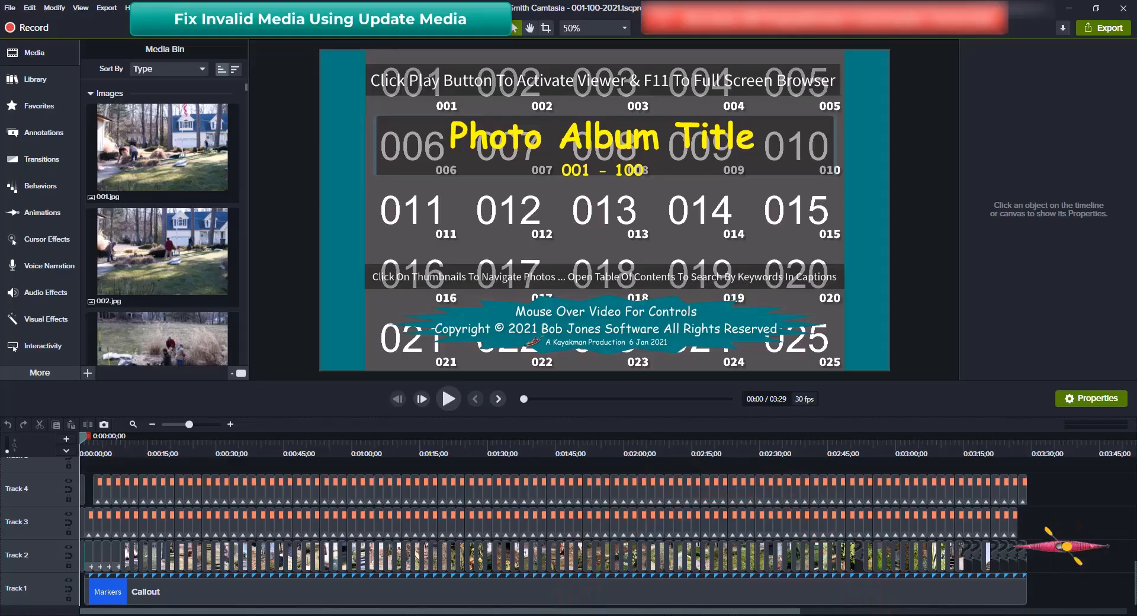
pyautogui.click(603, 615)
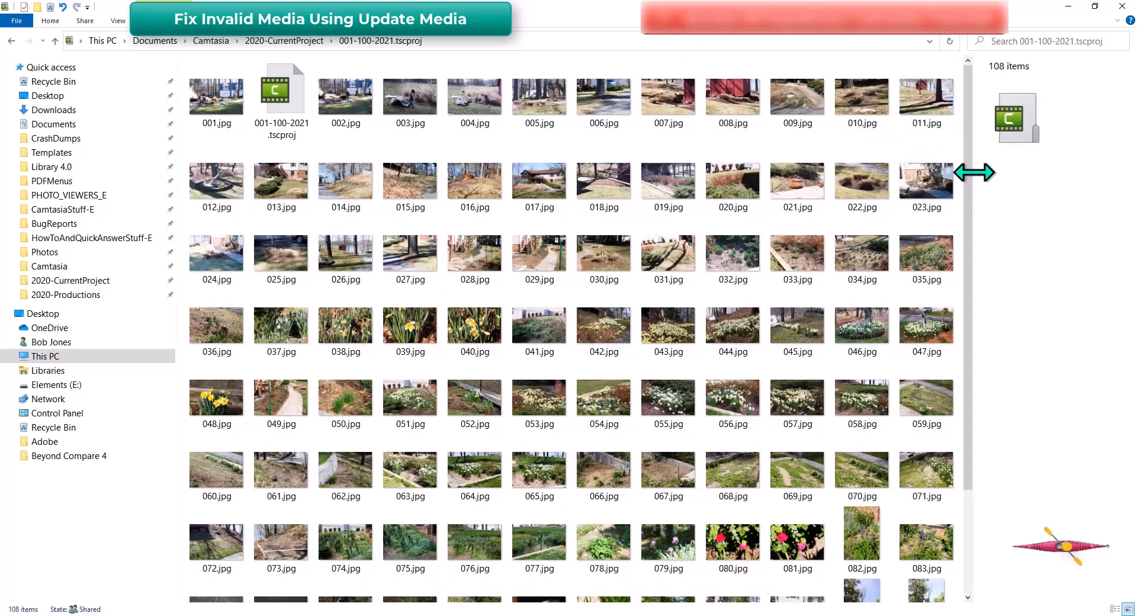
pyautogui.moveTo(967, 191); pyautogui.dragTo(976, 339)
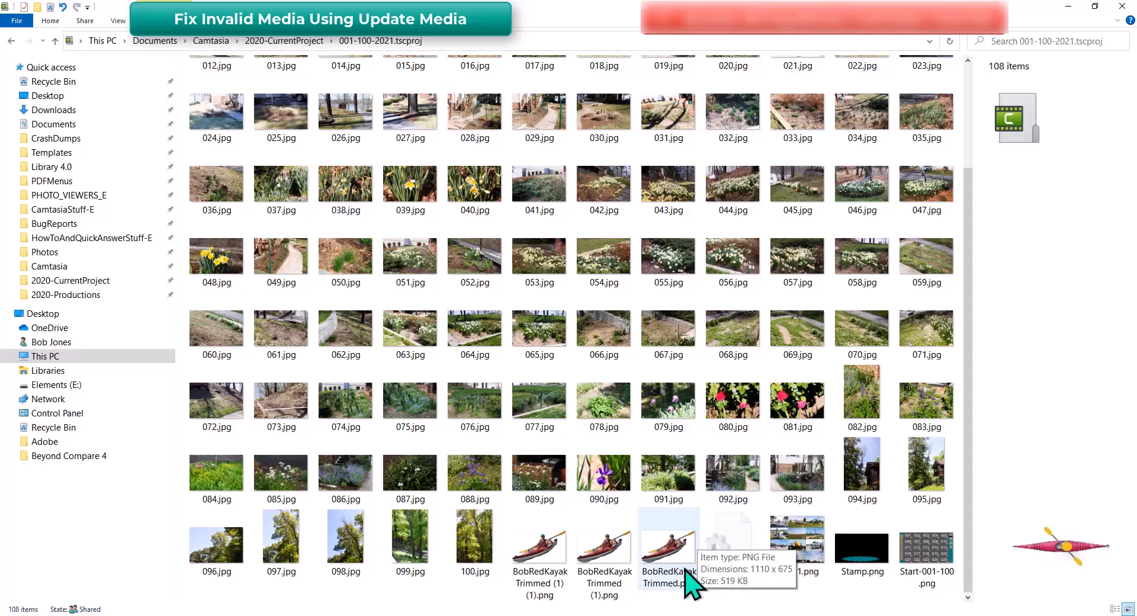
pyautogui.click(722, 611)
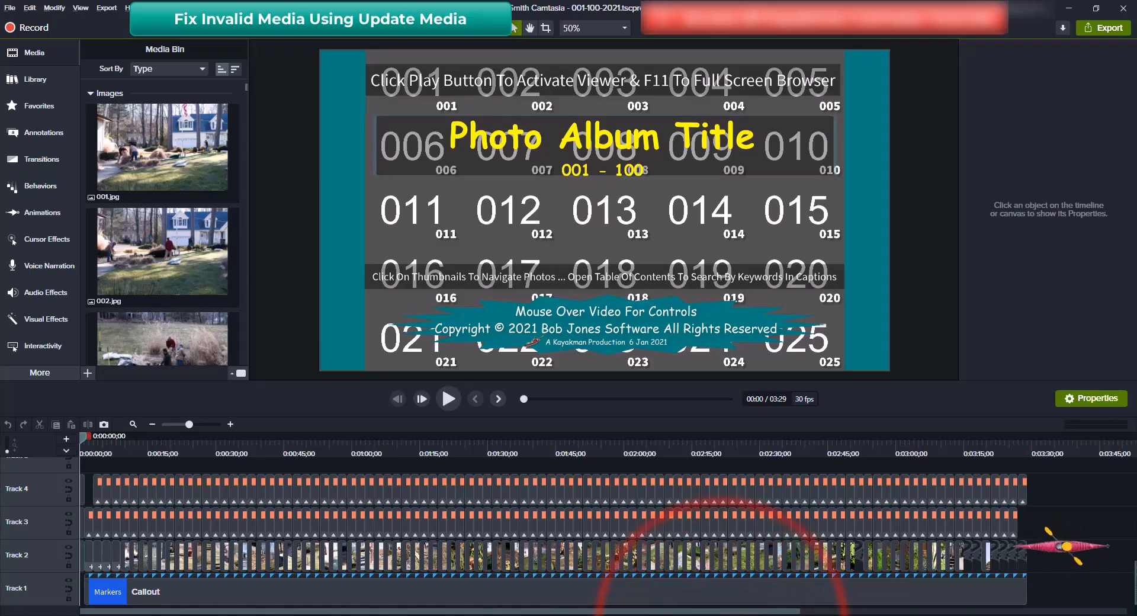
pyautogui.click(723, 611)
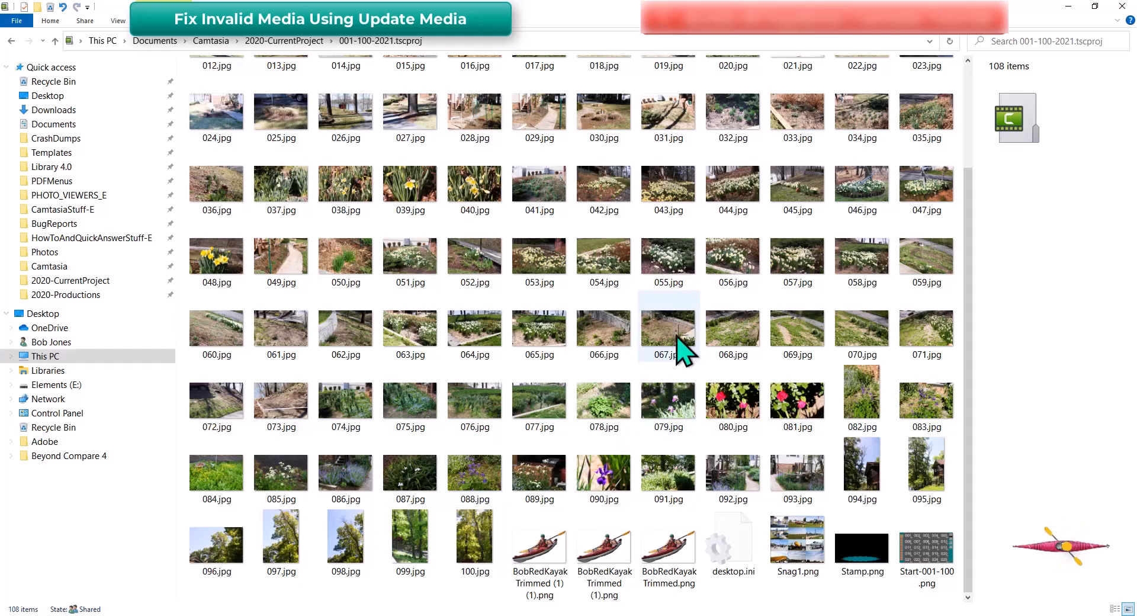
pyautogui.scroll(2, 746, 338)
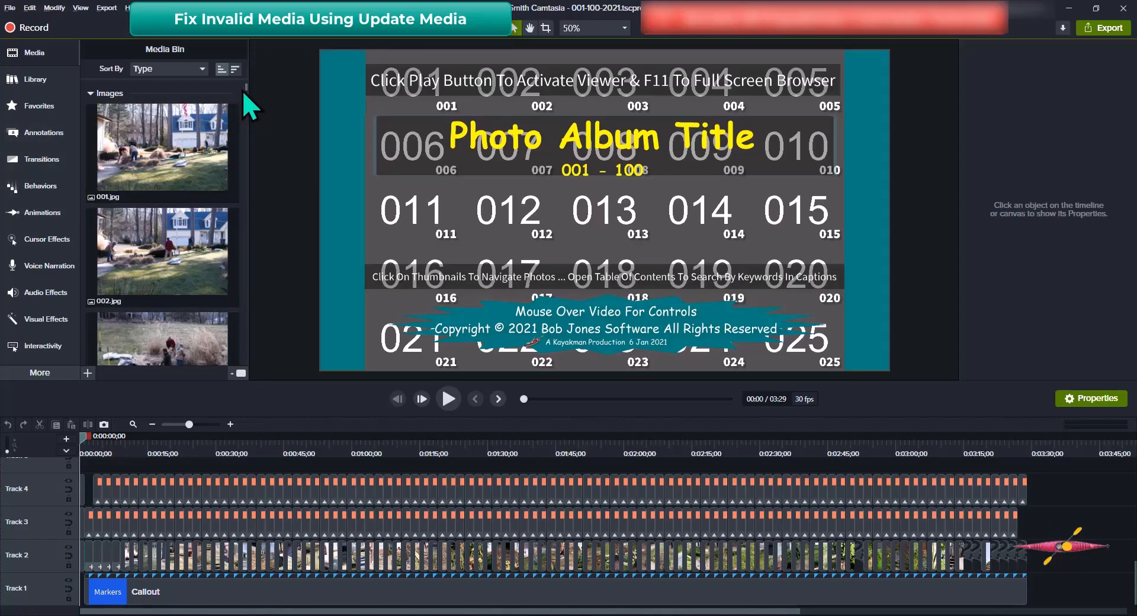
# In the Media Bin, use Update Media on the invalid 082.jpg item and choose the 082.jpg photo
pyautogui.moveTo(242, 90); pyautogui.dragTo(236, 297)
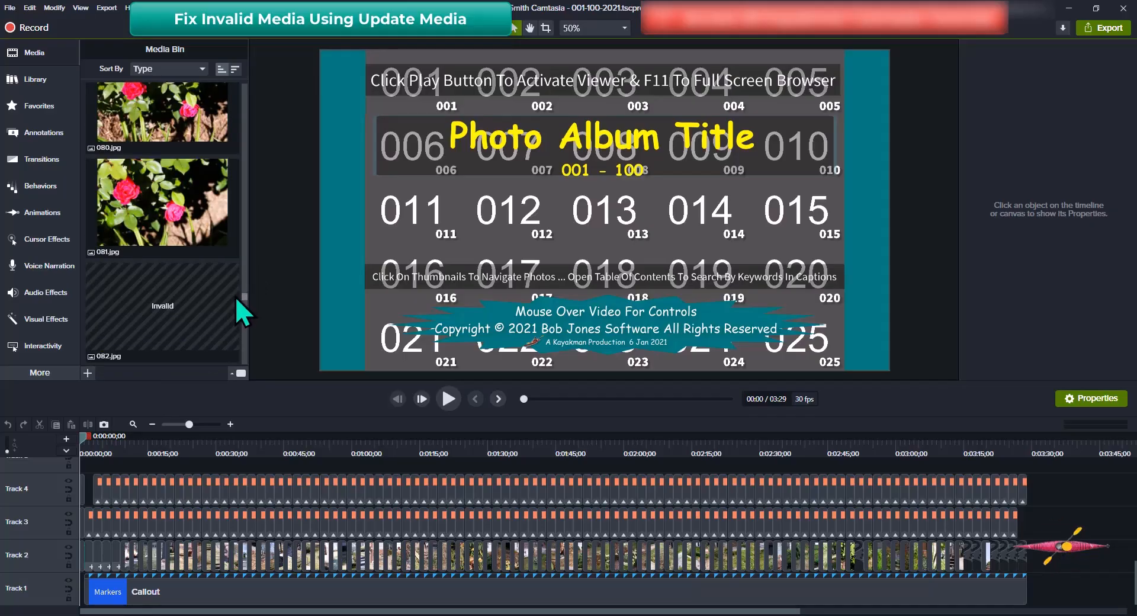
pyautogui.scroll(-2, 215, 274)
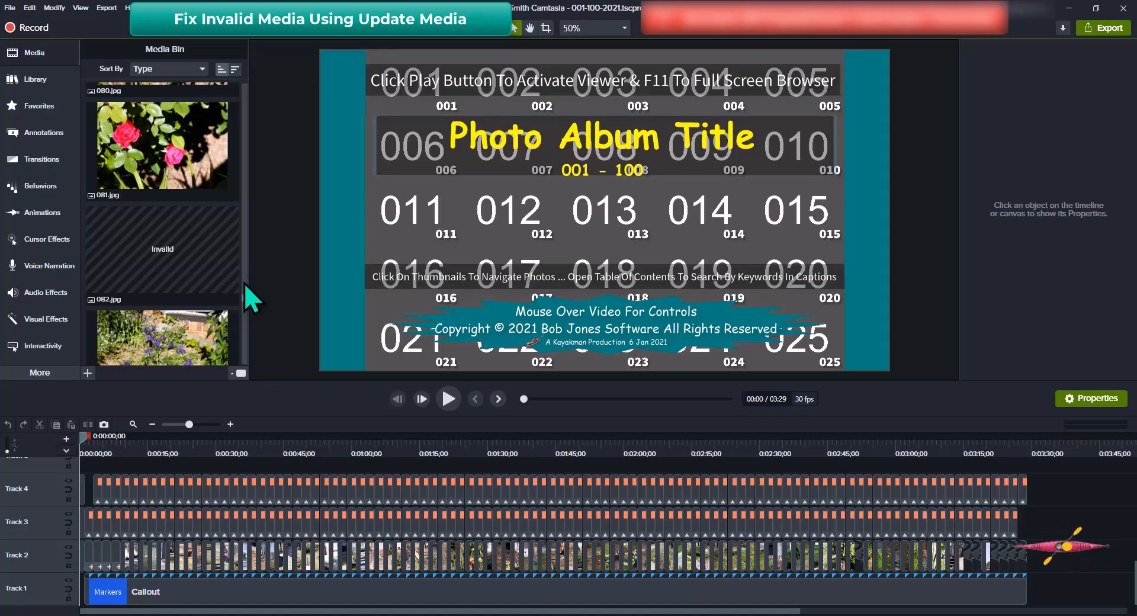
pyautogui.rightClick(162, 256)
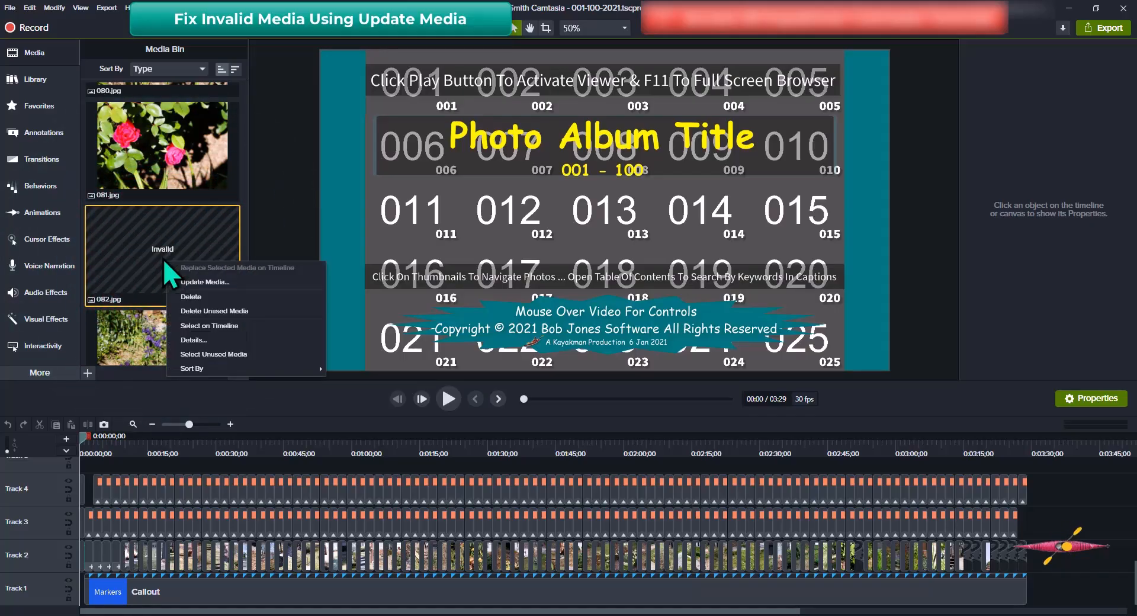
pyautogui.click(222, 283)
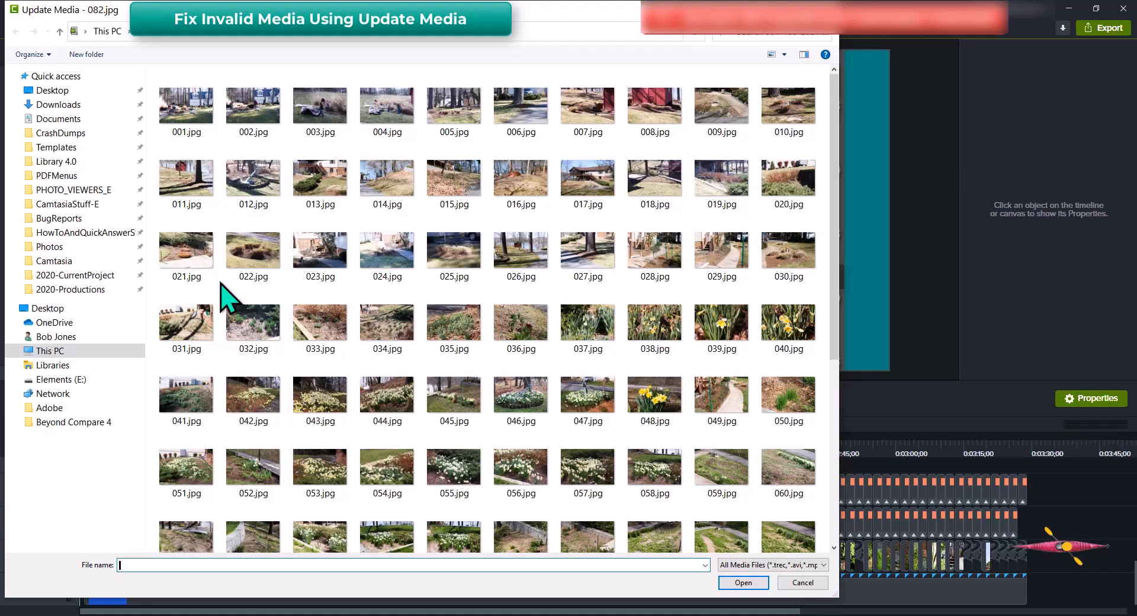
pyautogui.scroll(-5, 548, 281)
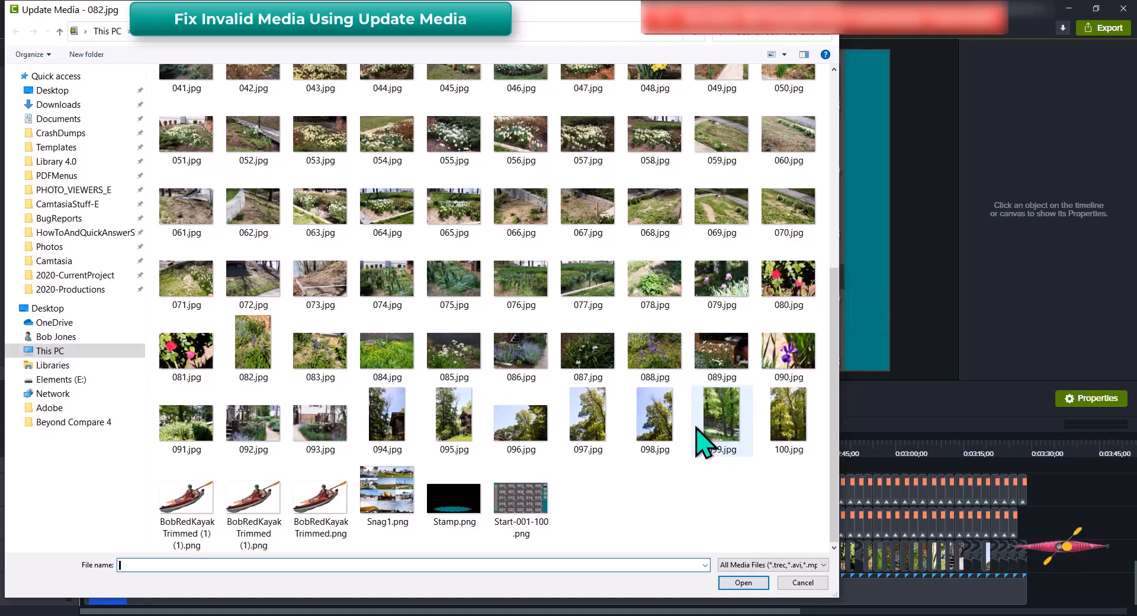
pyautogui.click(259, 359)
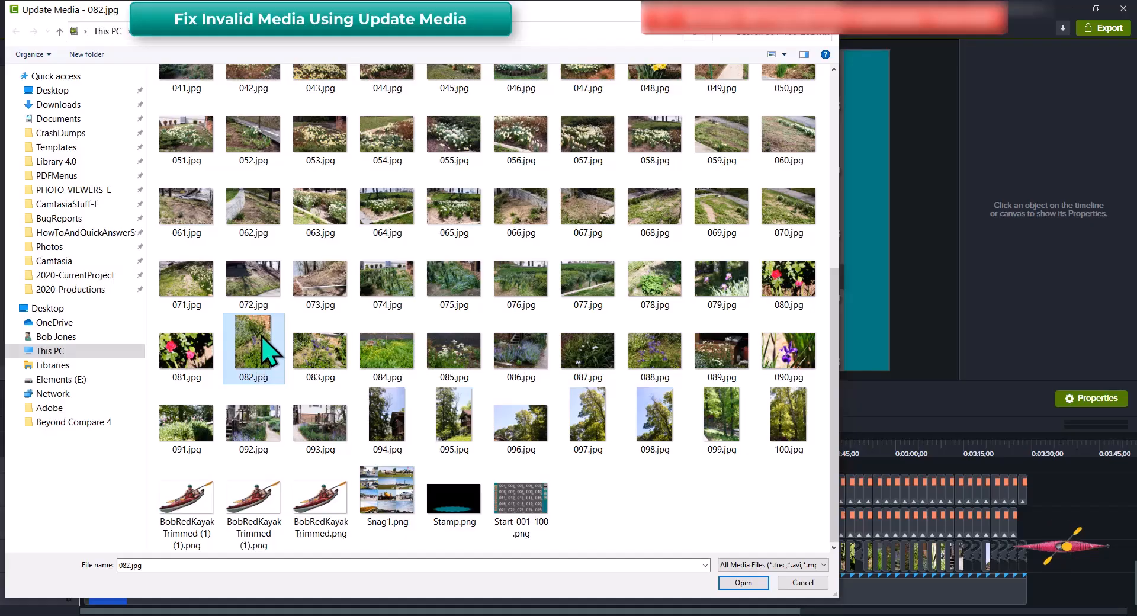
pyautogui.click(760, 584)
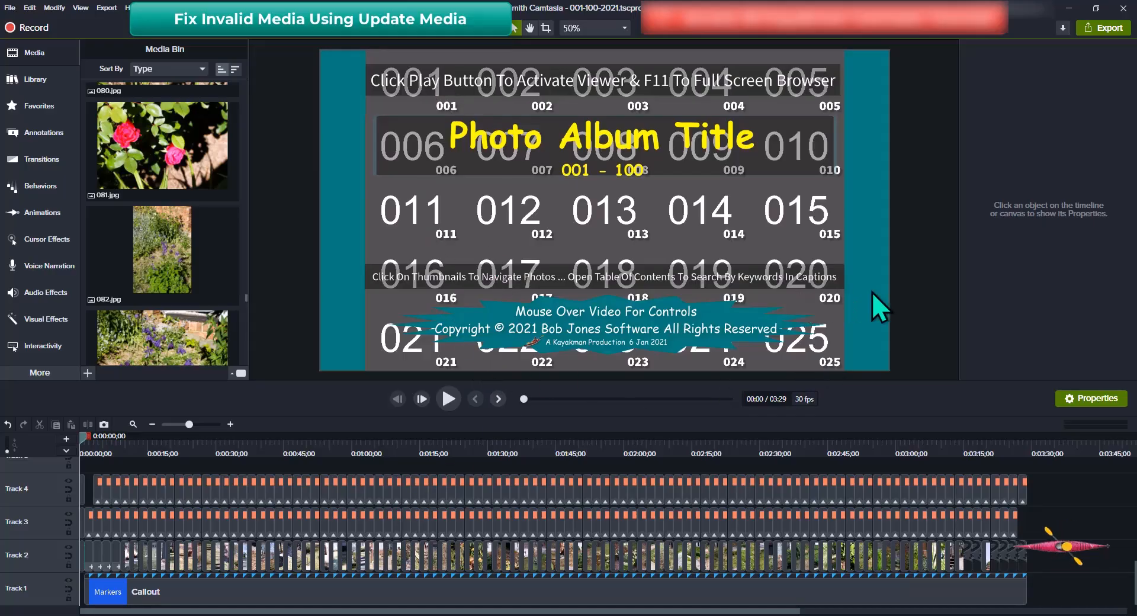
# Step the preview forward two markers to the 026–050 thumbnail page
pyautogui.click(911, 314)
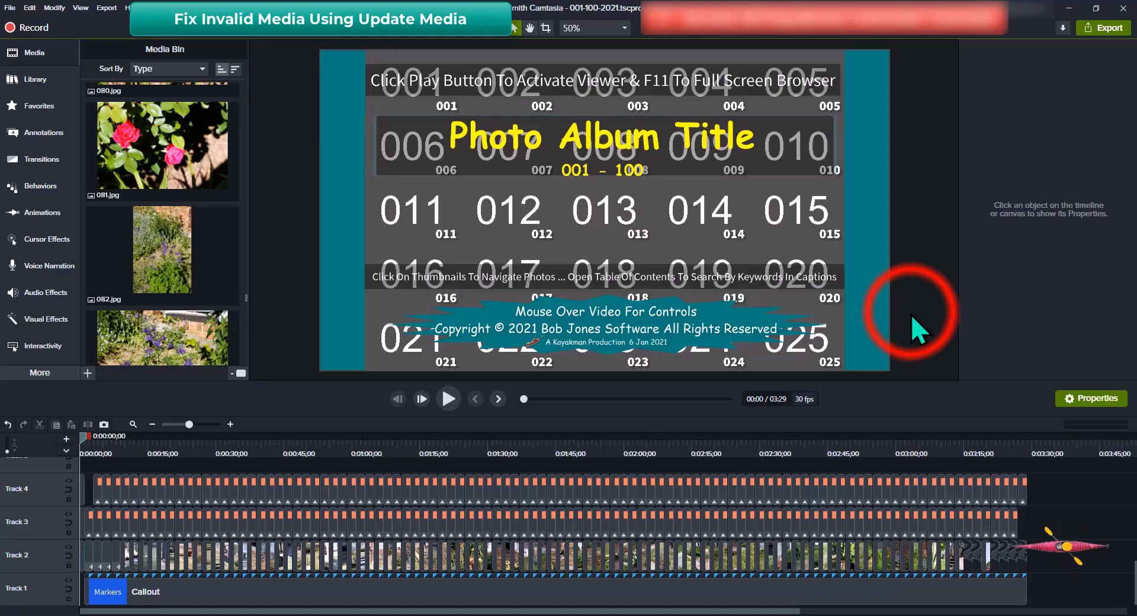
pyautogui.hotkey('ctrl', ']')
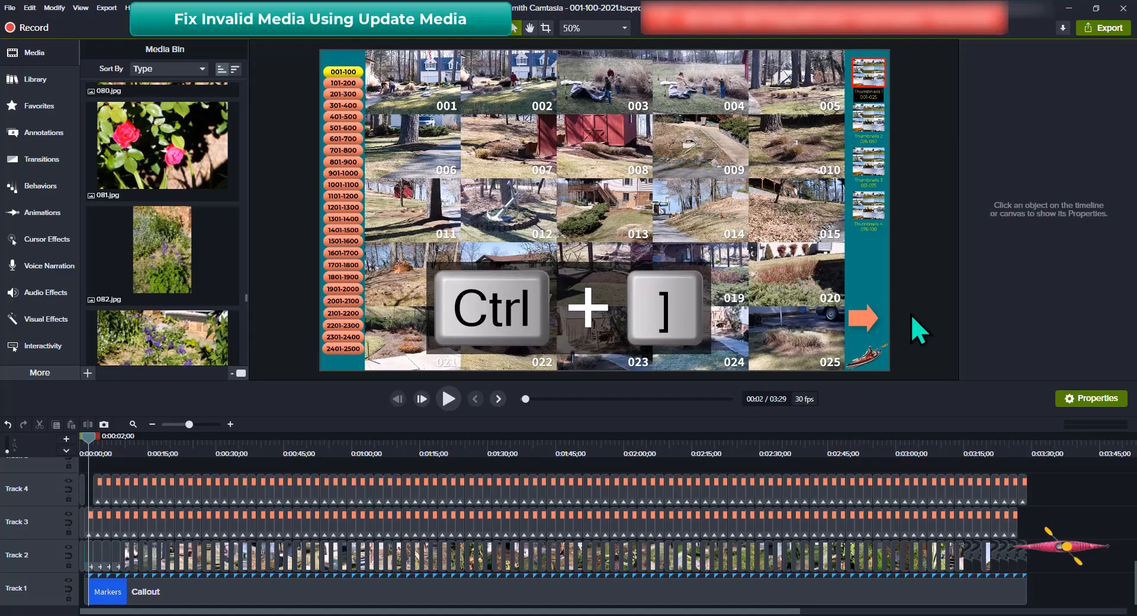
pyautogui.hotkey('ctrl', ']')
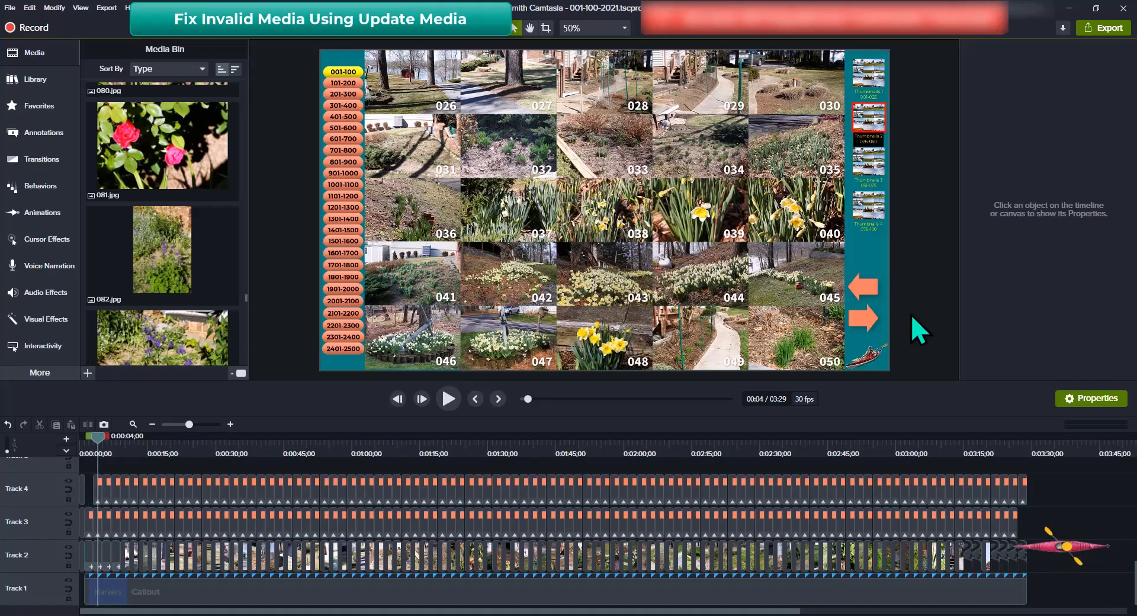
# Jump the playhead forward two markers to the 076–100 thumbnail page at 00:08
pyautogui.hotkey('ctrl', ']')
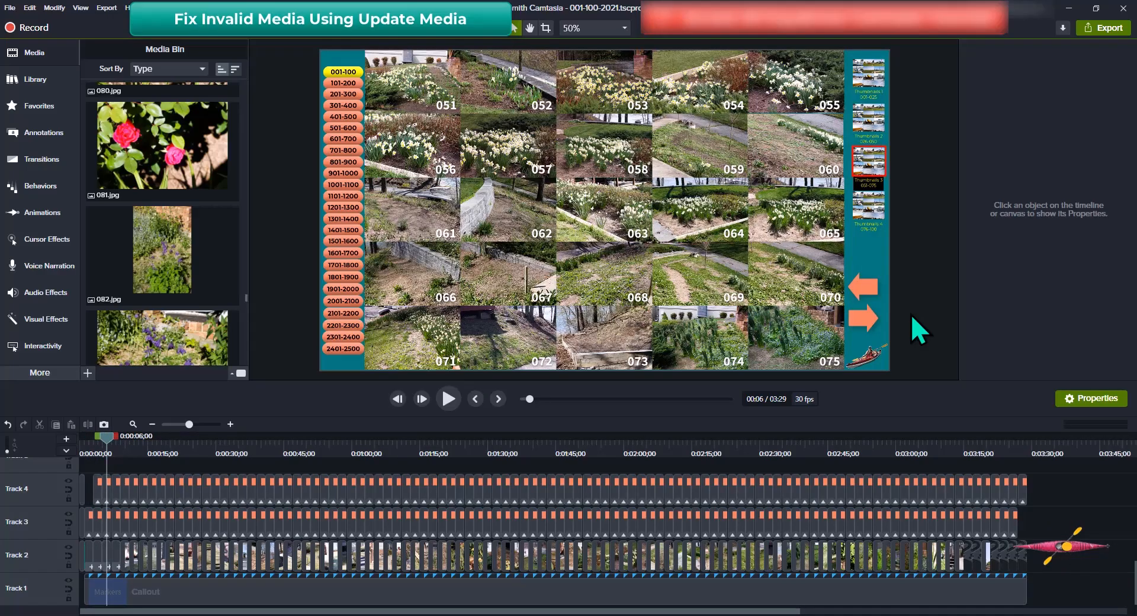
pyautogui.hotkey('ctrl', ']')
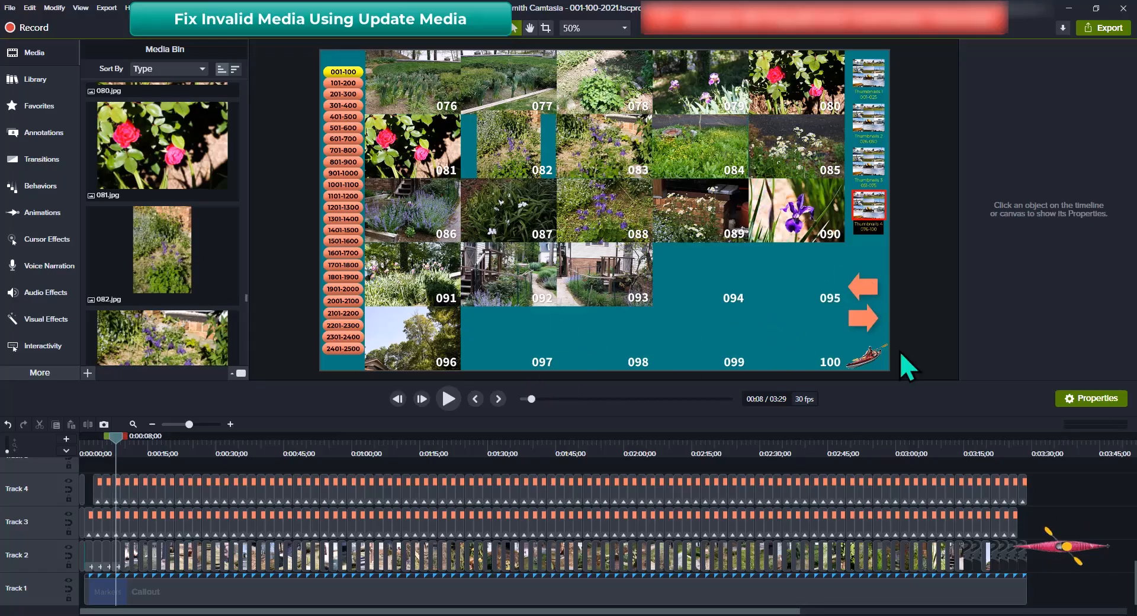
# Check items 081 and 082, then scroll the Media Bin down and select the invalid 094.jpg
pyautogui.click(200, 182)
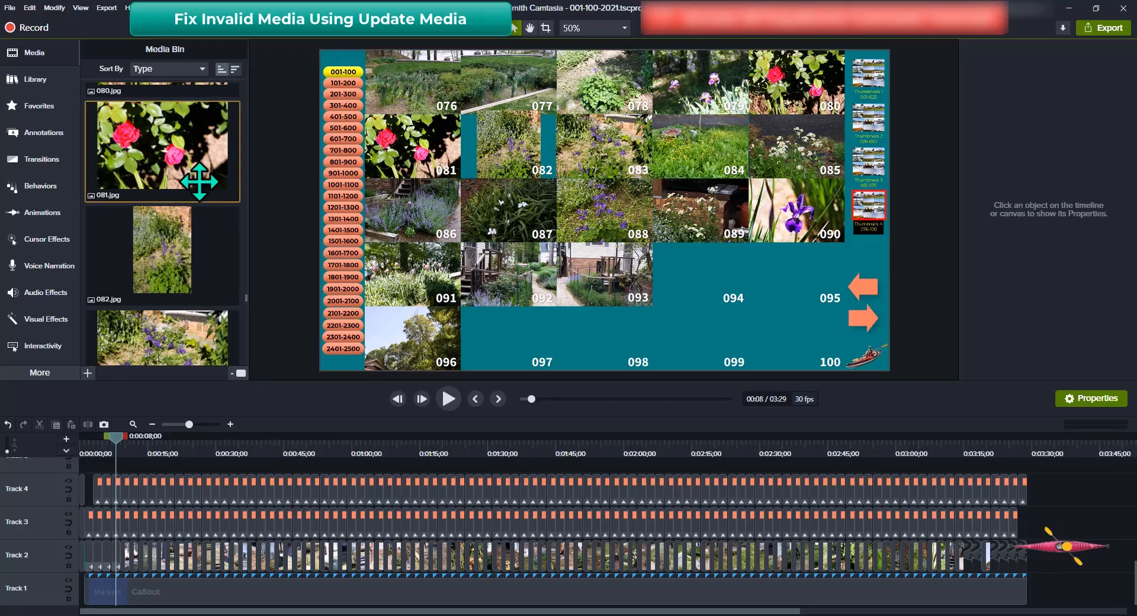
pyautogui.click(166, 246)
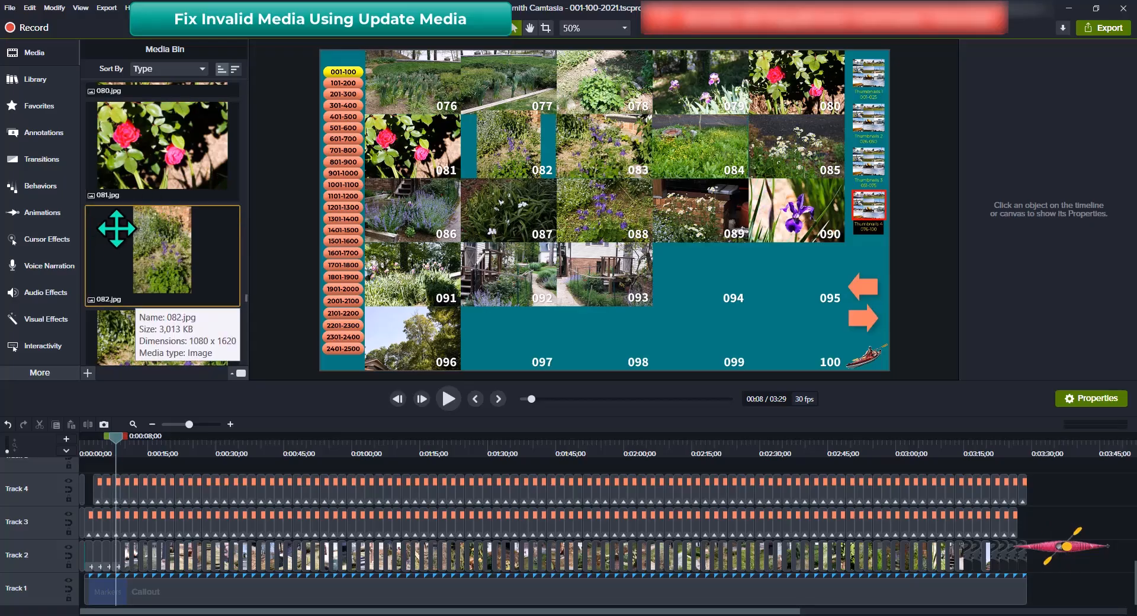
pyautogui.scroll(-5, 170, 222)
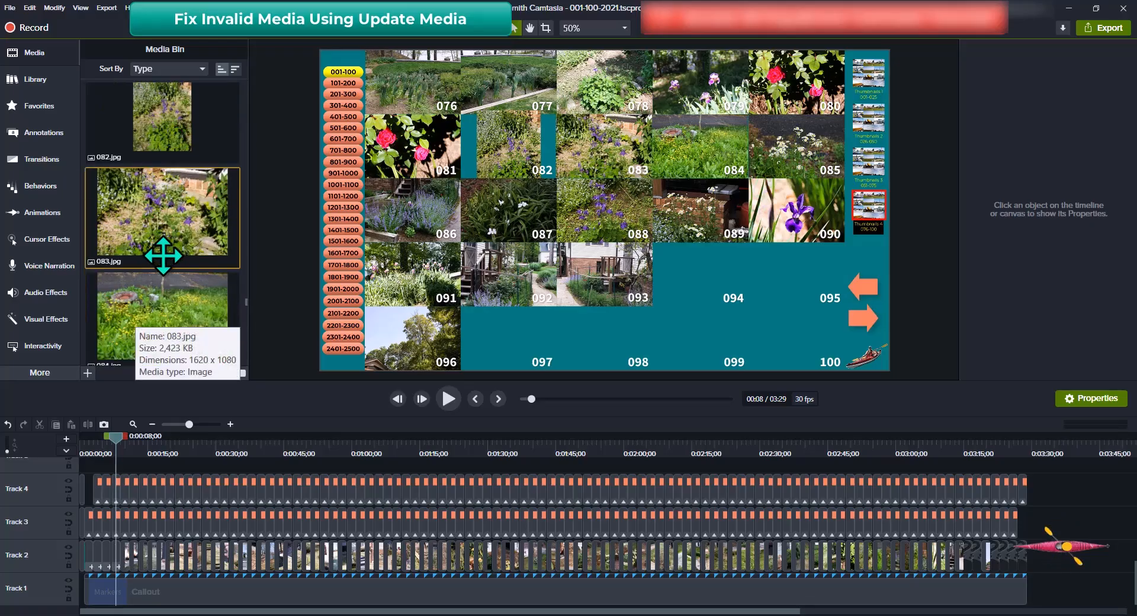
pyautogui.scroll(-7, 163, 255)
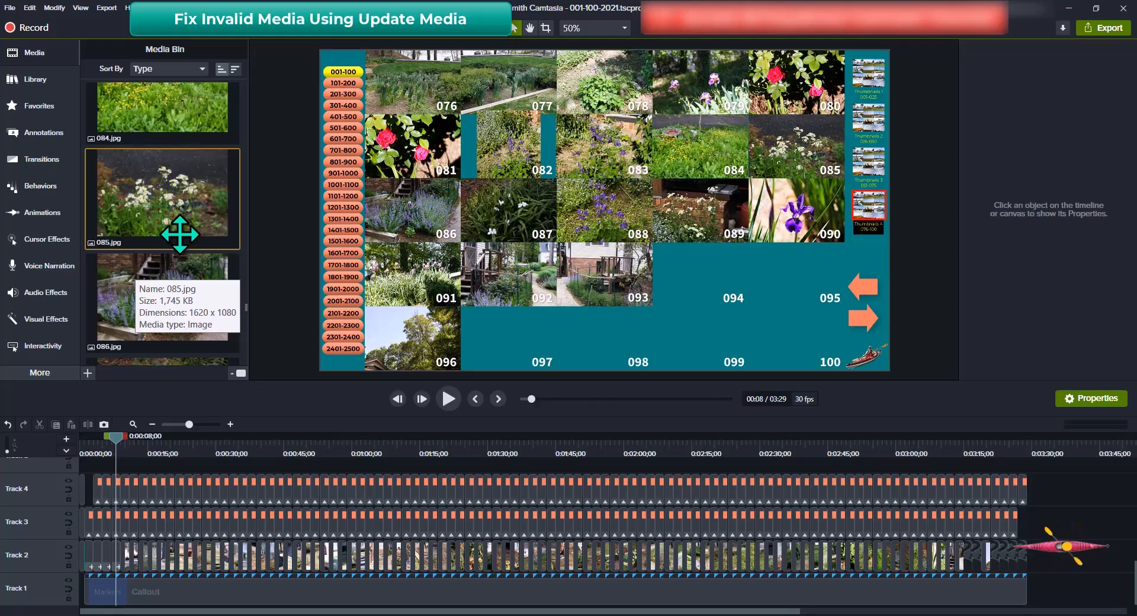
pyautogui.scroll(-5, 180, 203)
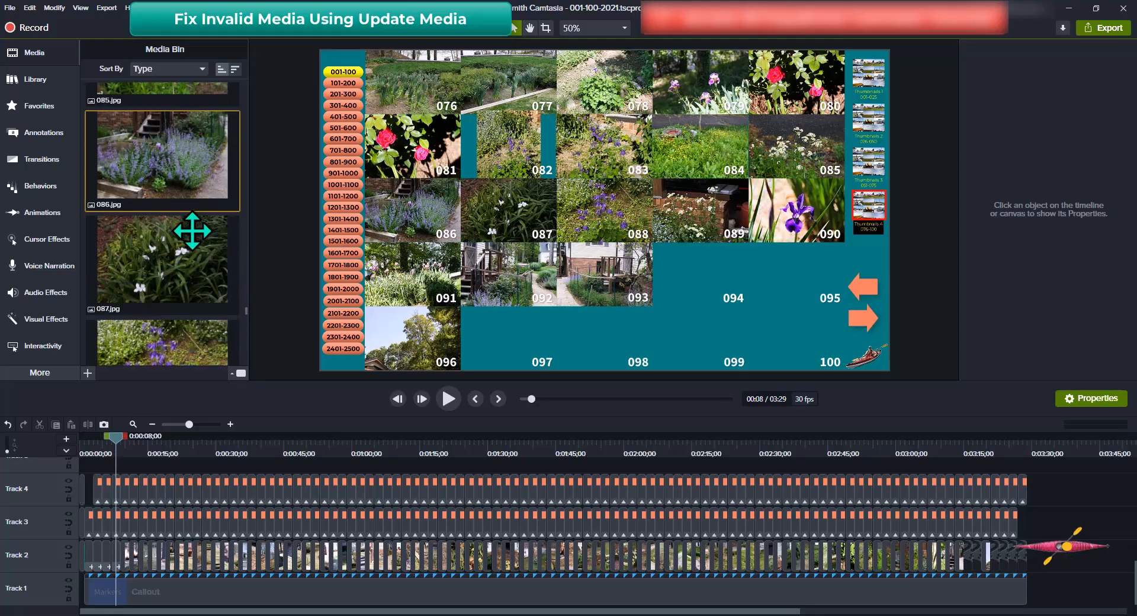
pyautogui.scroll(-10, 192, 232)
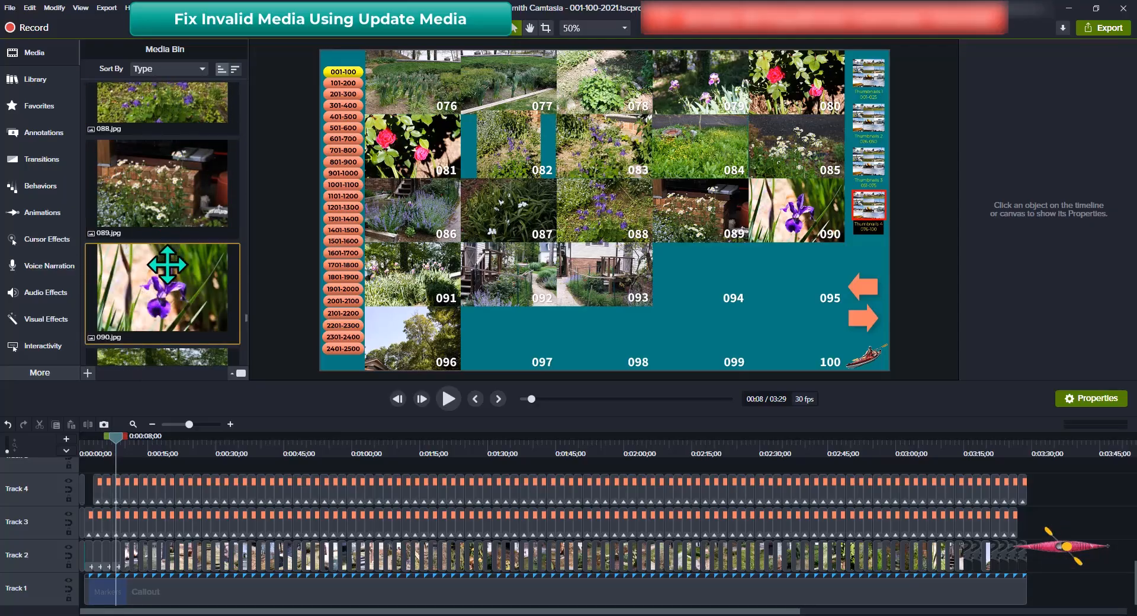
pyautogui.scroll(-10, 167, 265)
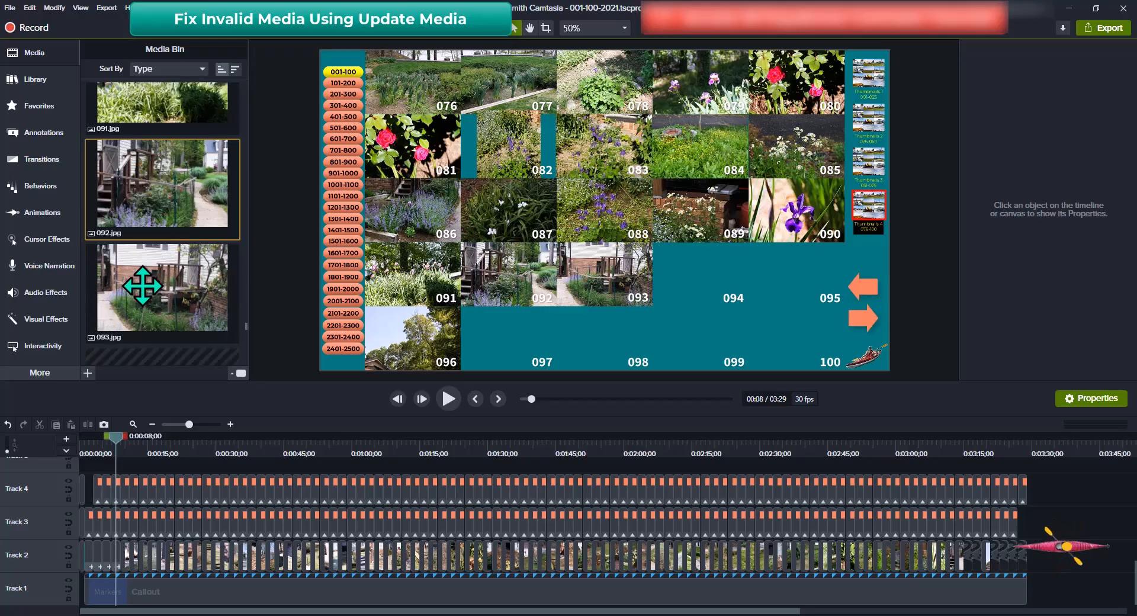
pyautogui.scroll(-7, 143, 287)
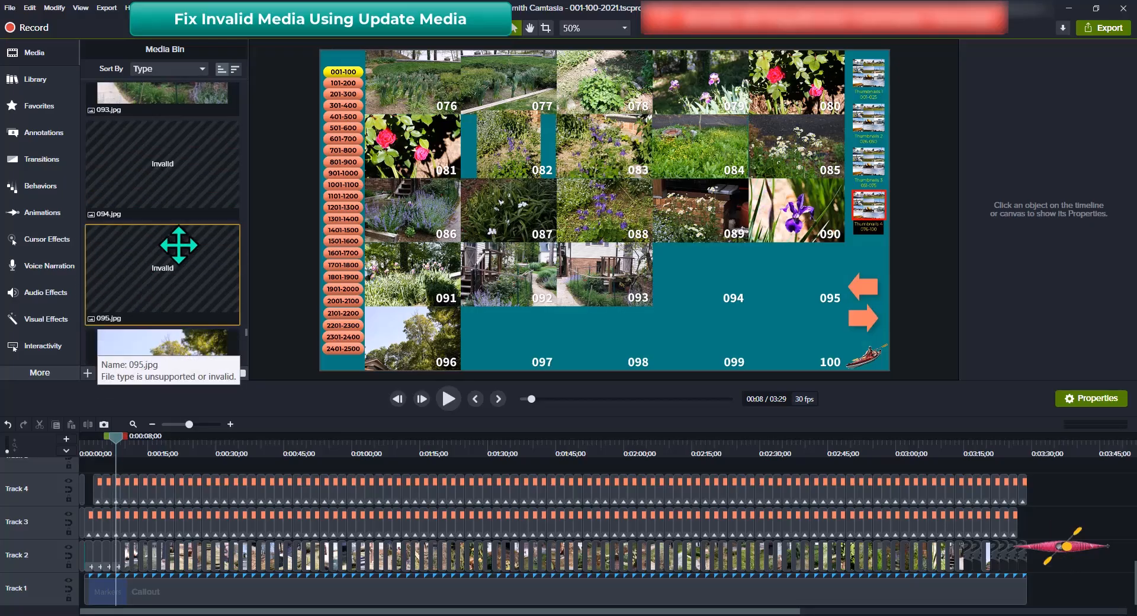
pyautogui.click(176, 167)
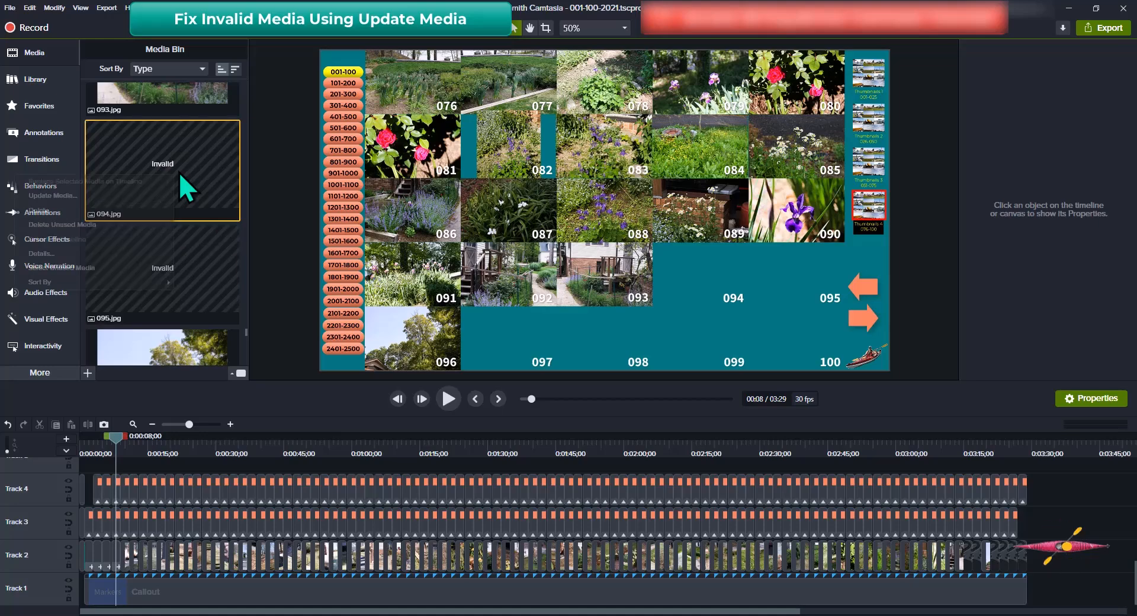
# Use Update Media to point 094.jpg at the 094.jpg photo file
pyautogui.click(55, 196)
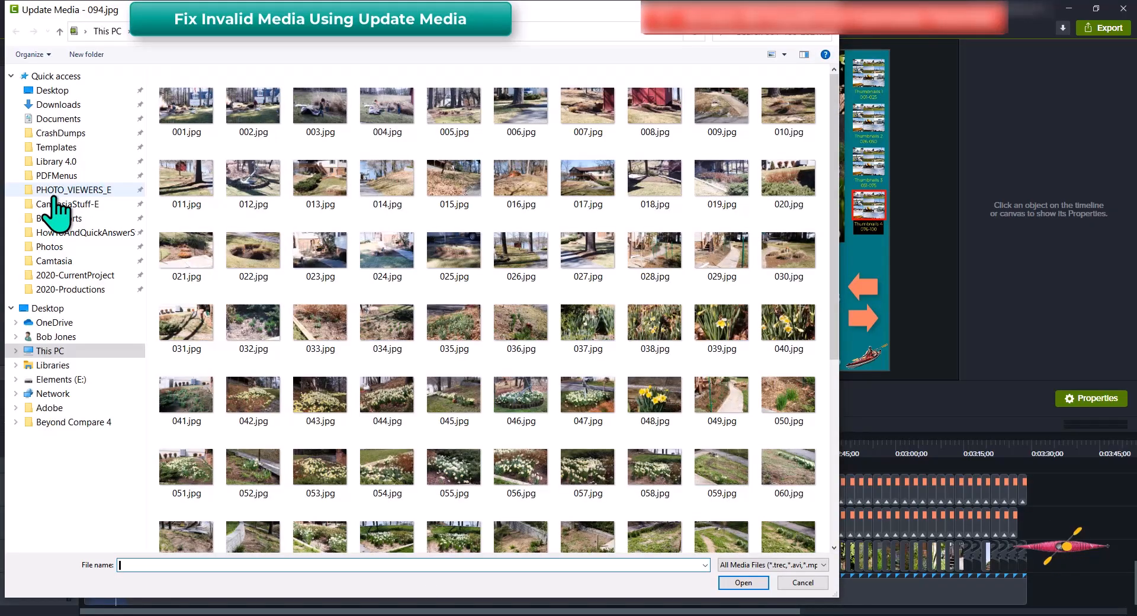
pyautogui.scroll(-5, 557, 356)
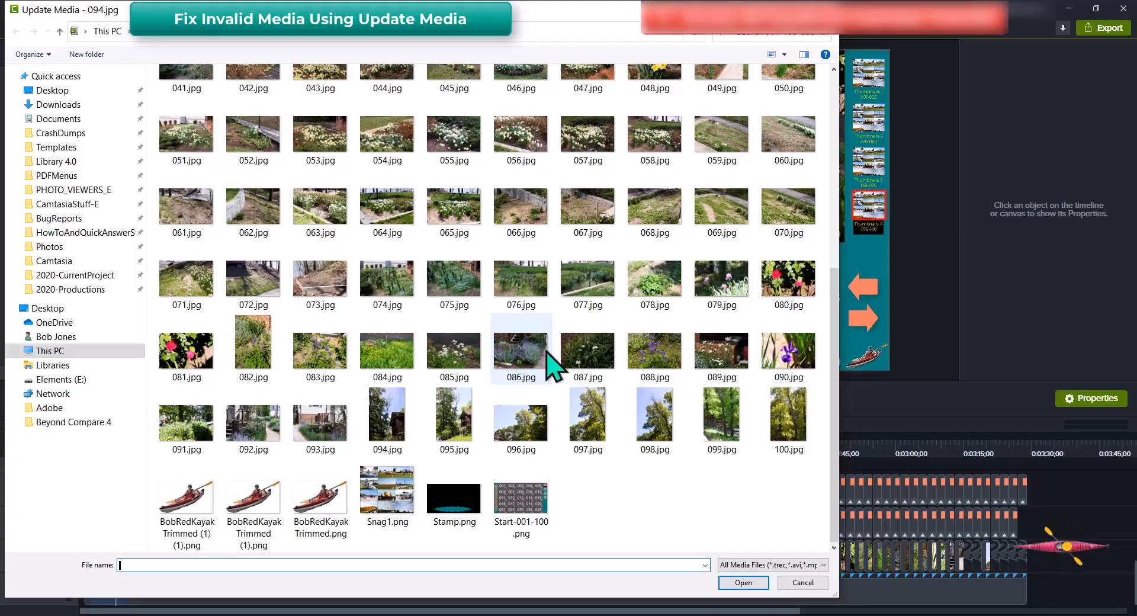
pyautogui.click(384, 430)
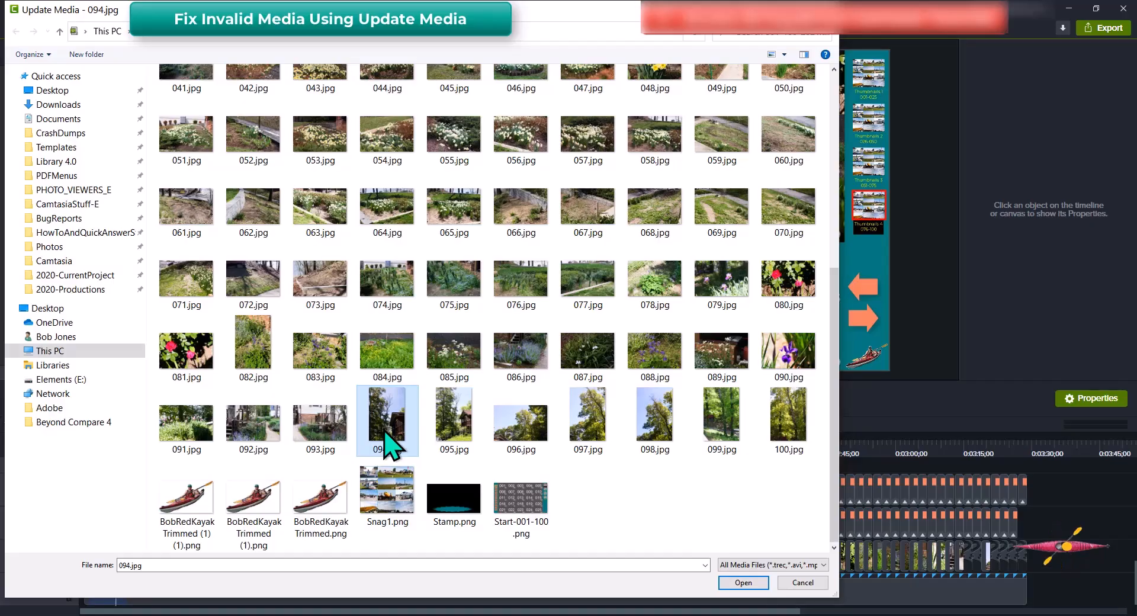
pyautogui.press('Return')
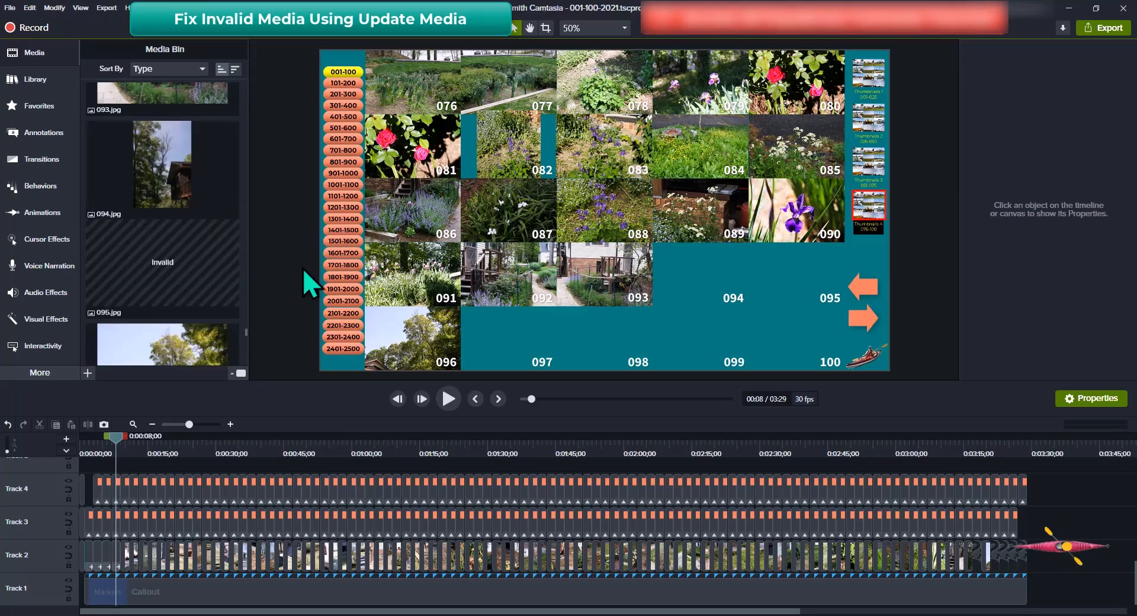
# Relink the invalid 095.jpg via Update Media, moving the file picker aside and choosing 095.jpg
pyautogui.click(96, 213)
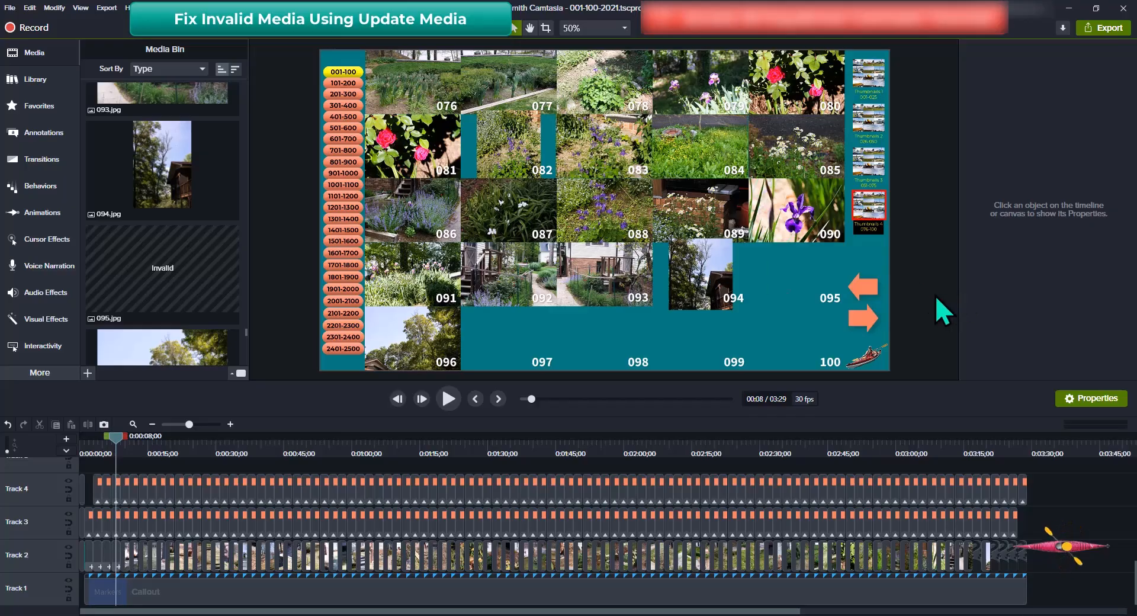
pyautogui.scroll(-1, 170, 290)
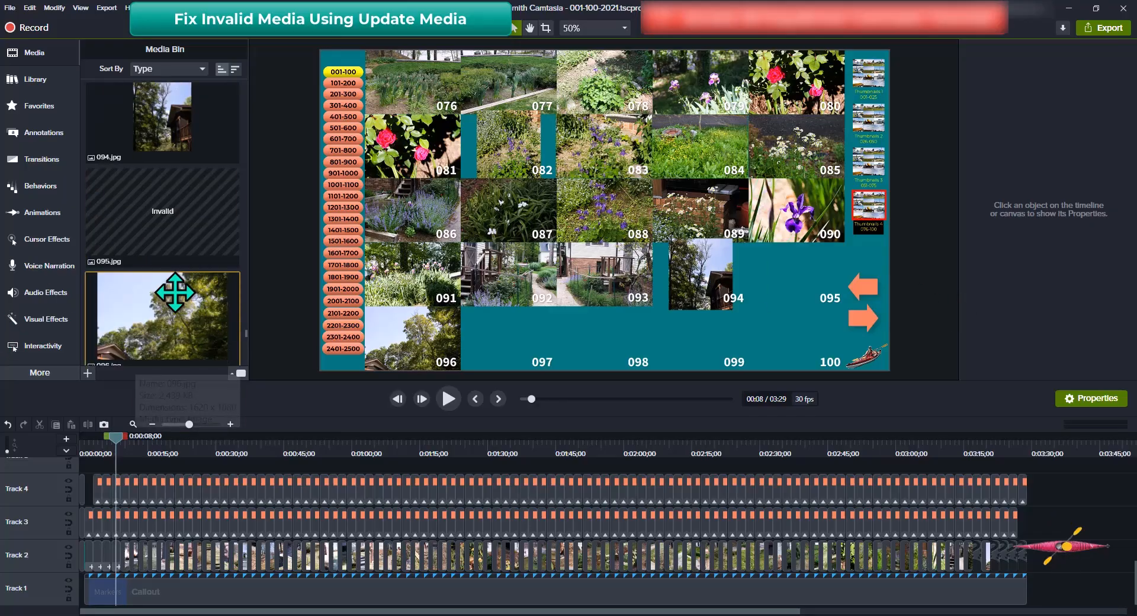
pyautogui.click(167, 223)
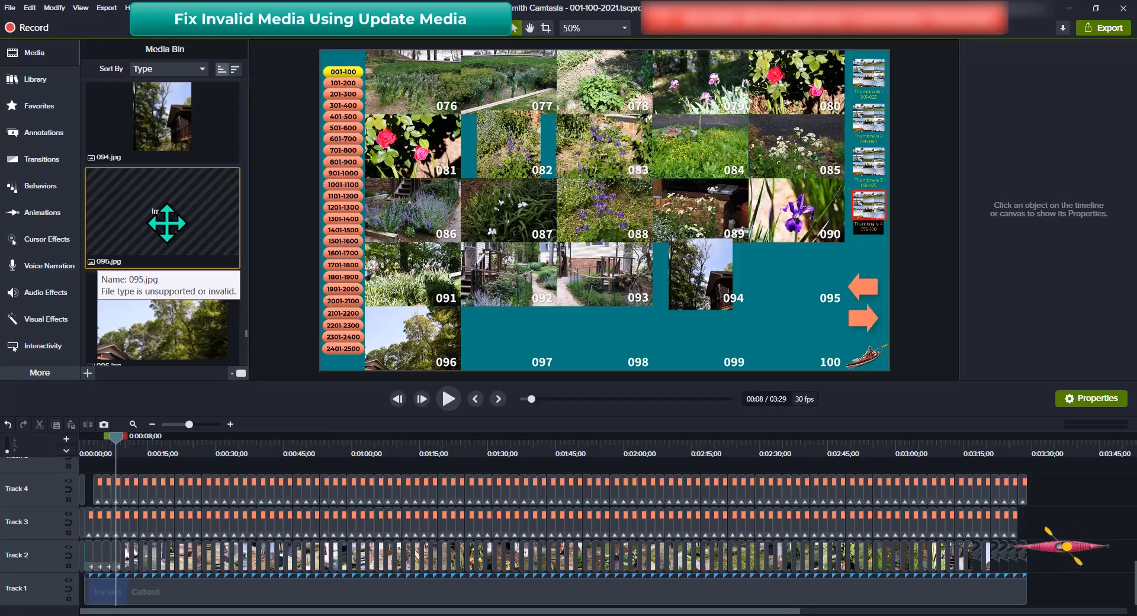
pyautogui.rightClick(167, 224)
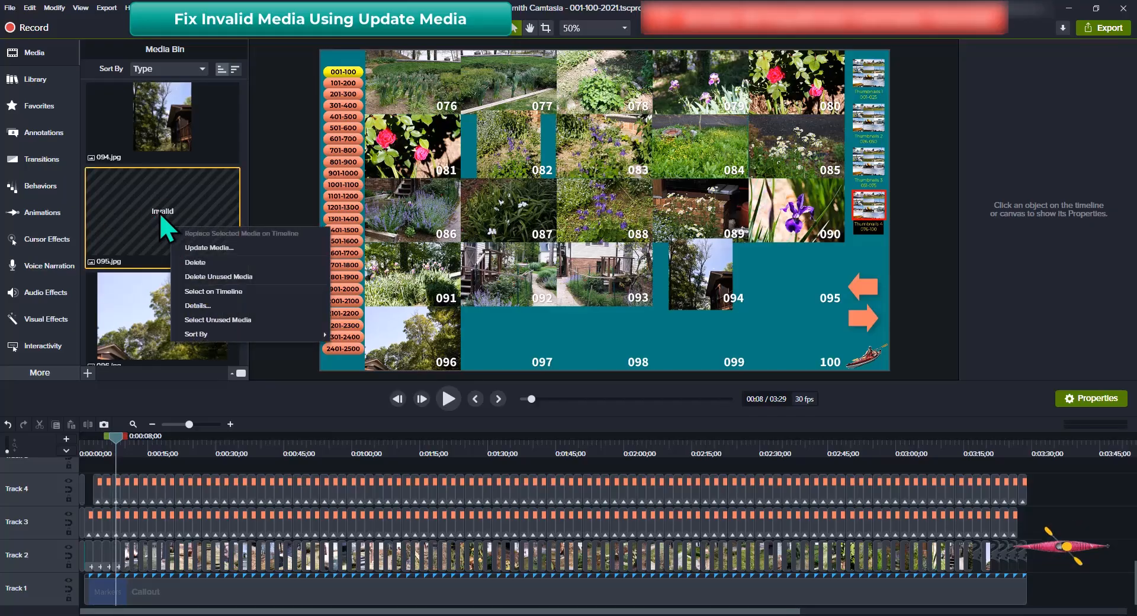
pyautogui.click(208, 247)
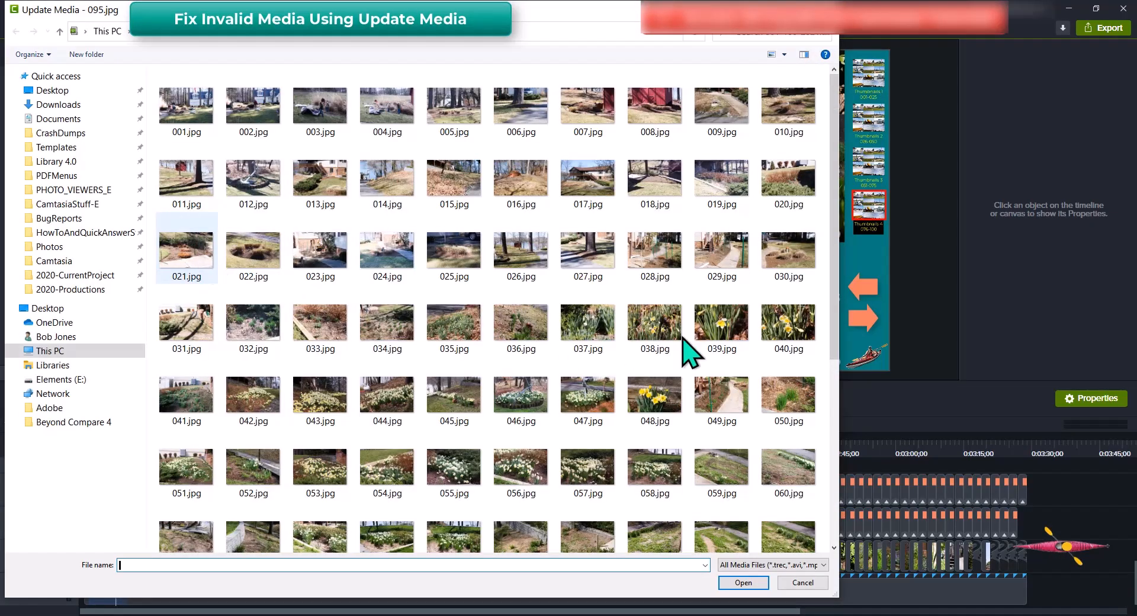
pyautogui.click(517, 15)
pyautogui.moveTo(517, 15); pyautogui.dragTo(758, 32)
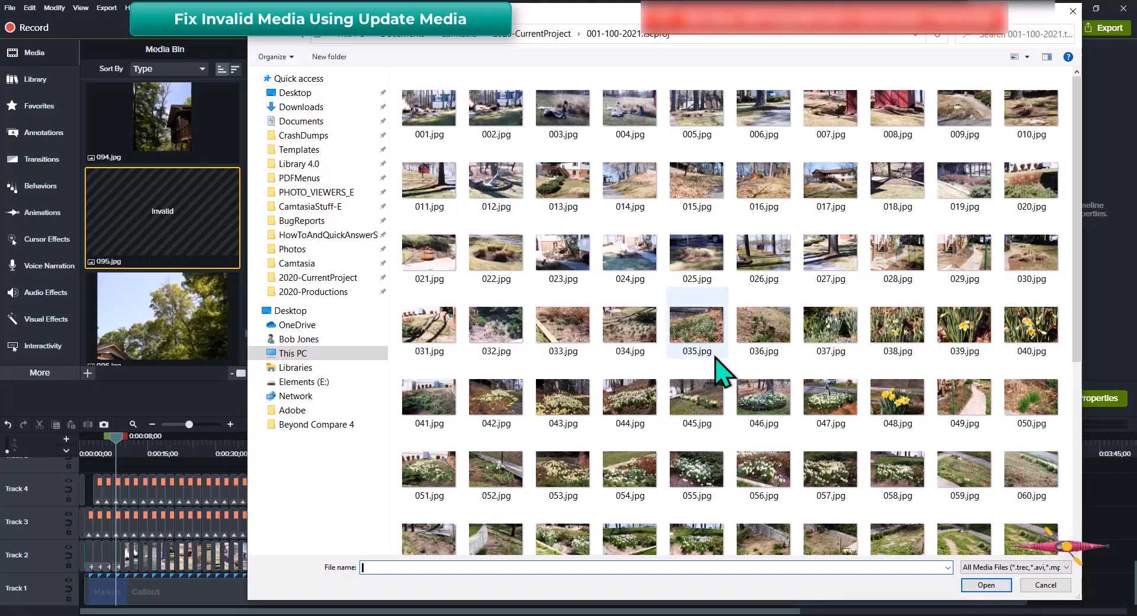
pyautogui.scroll(-3, 734, 398)
pyautogui.scroll(-3, 740, 409)
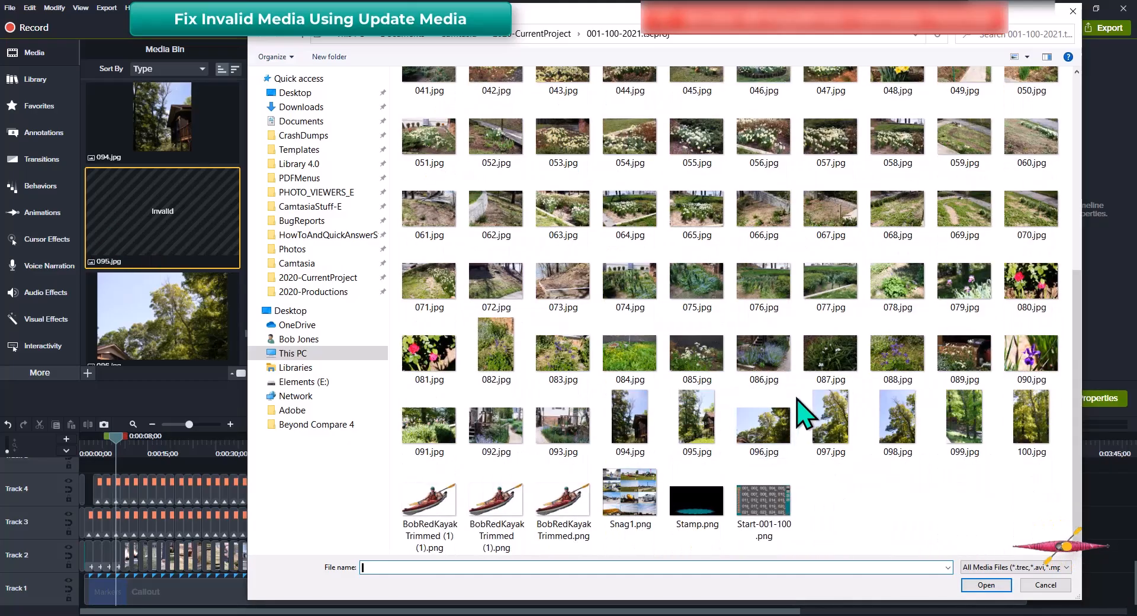
pyautogui.click(704, 439)
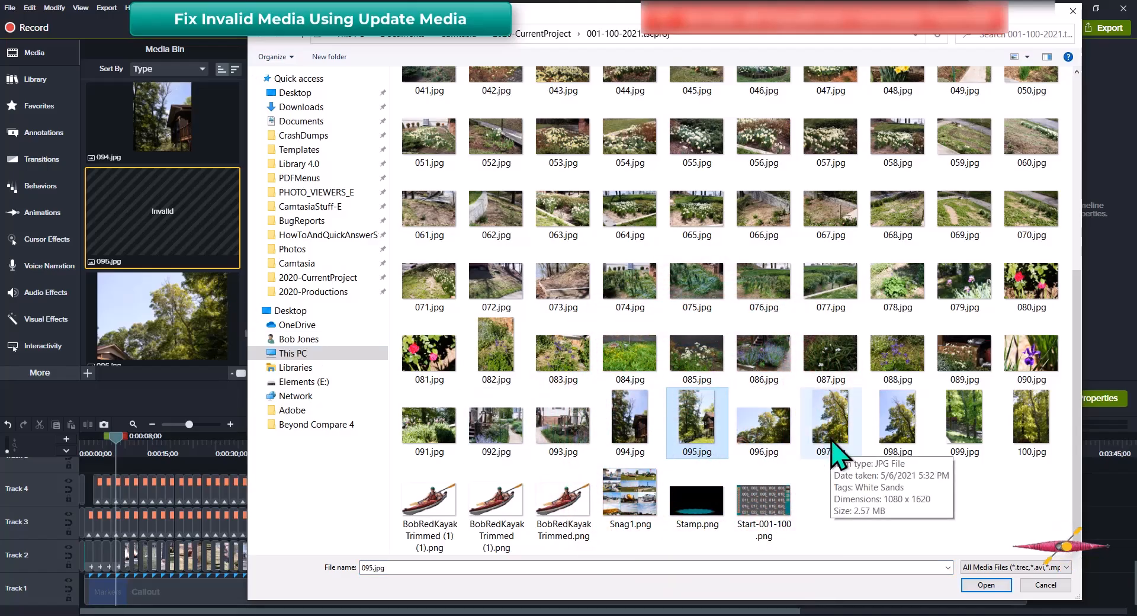
pyautogui.press('Return')
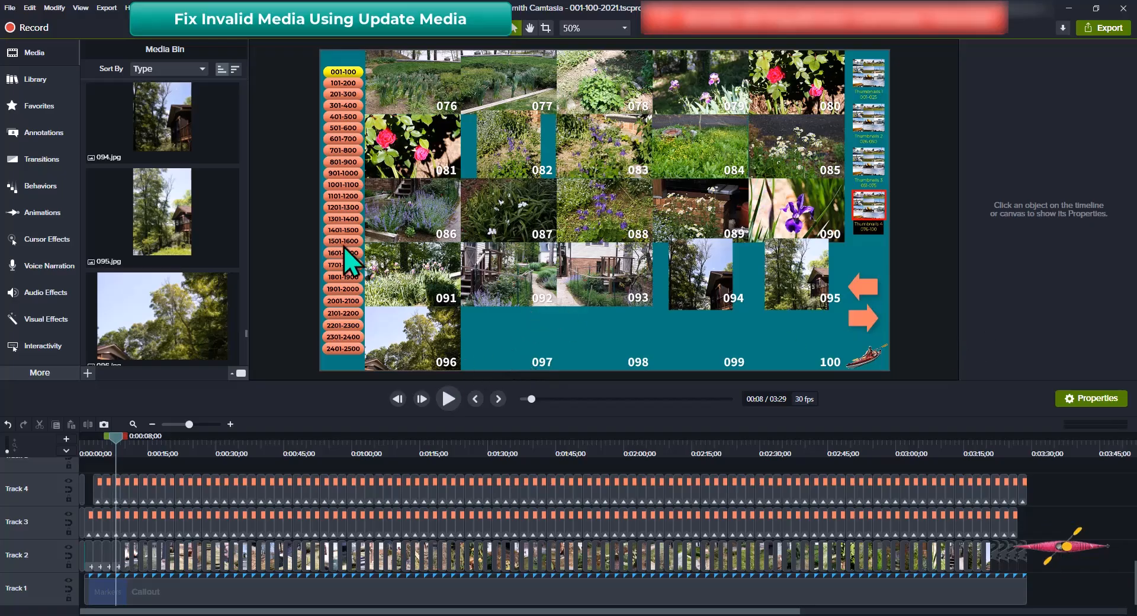
# Scroll to the invalid 097.jpg in the Media Bin and relink it to the 097.jpg photo
pyautogui.scroll(-3, 178, 249)
pyautogui.scroll(-1, 180, 250)
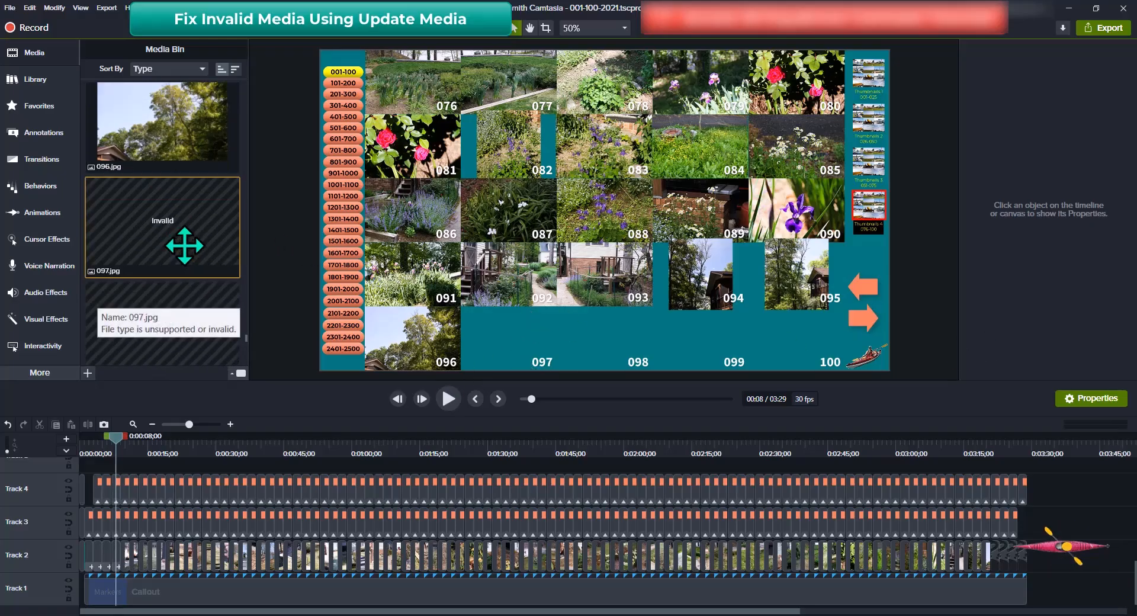
pyautogui.scroll(-2, 169, 233)
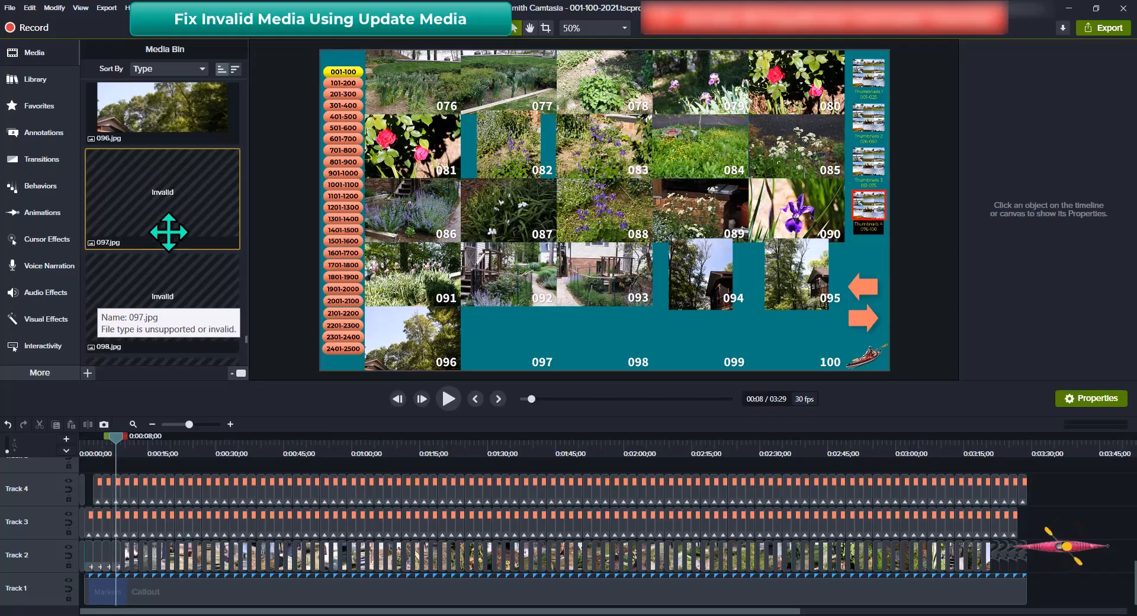
pyautogui.moveTo(185, 161)
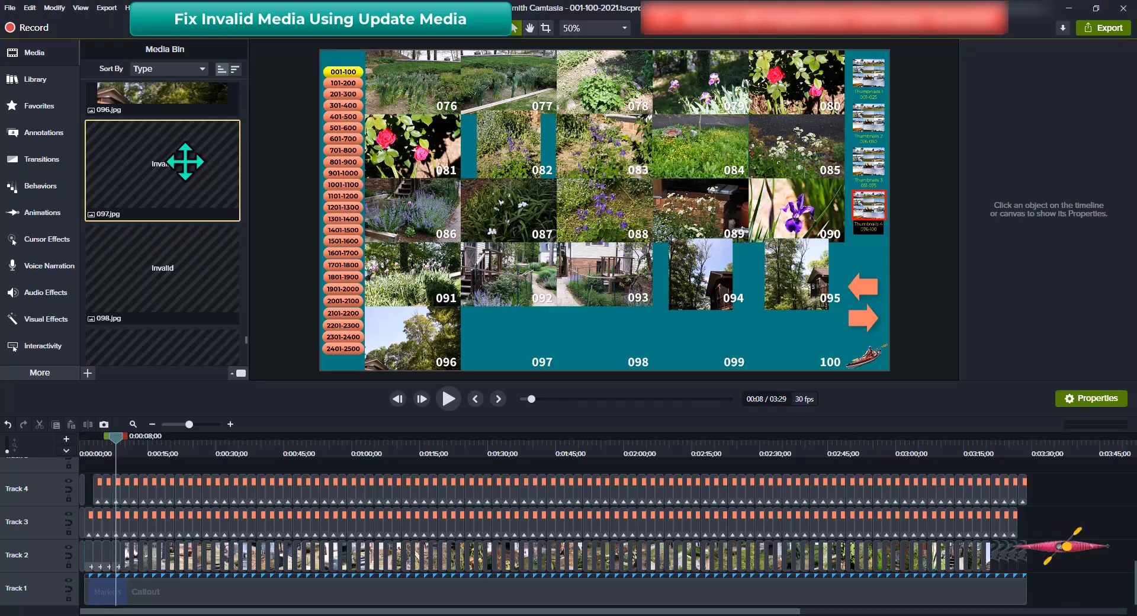
pyautogui.rightClick(186, 162)
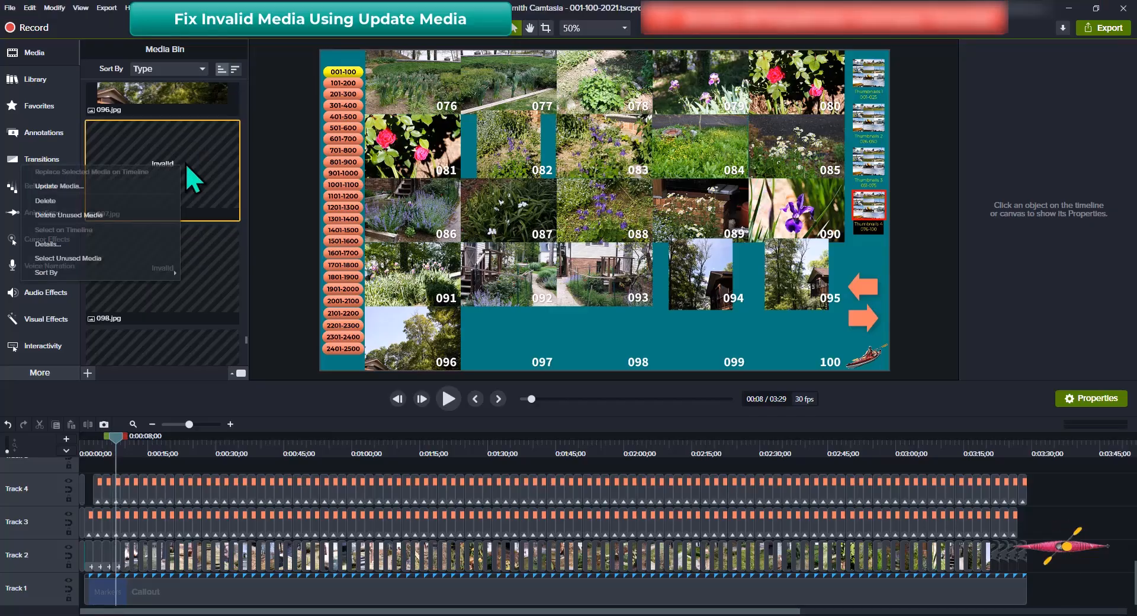
pyautogui.click(69, 186)
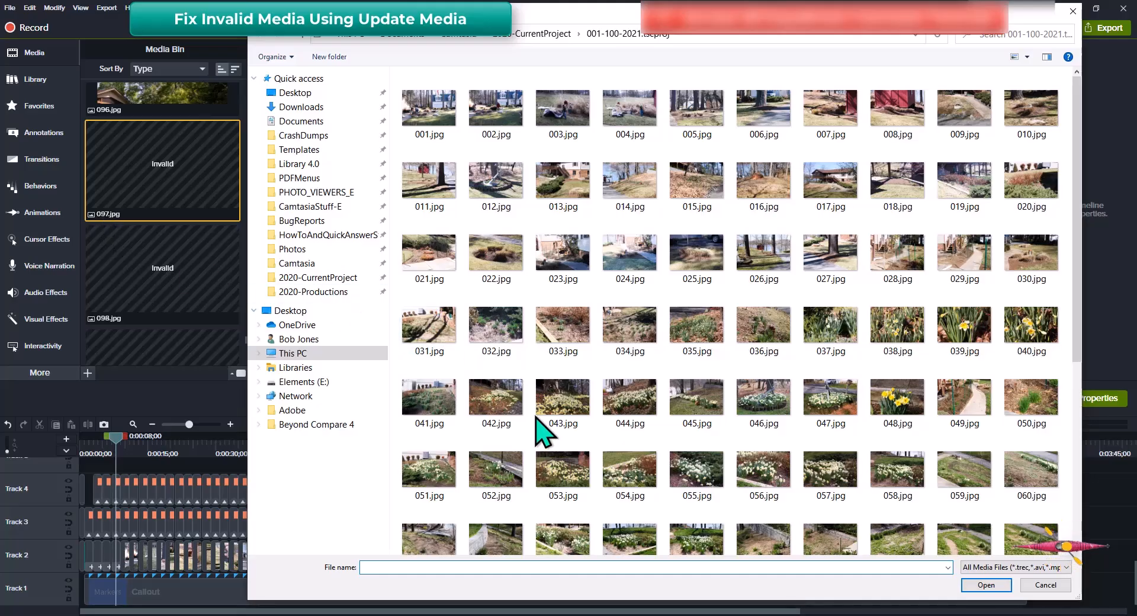
pyautogui.scroll(-5, 782, 399)
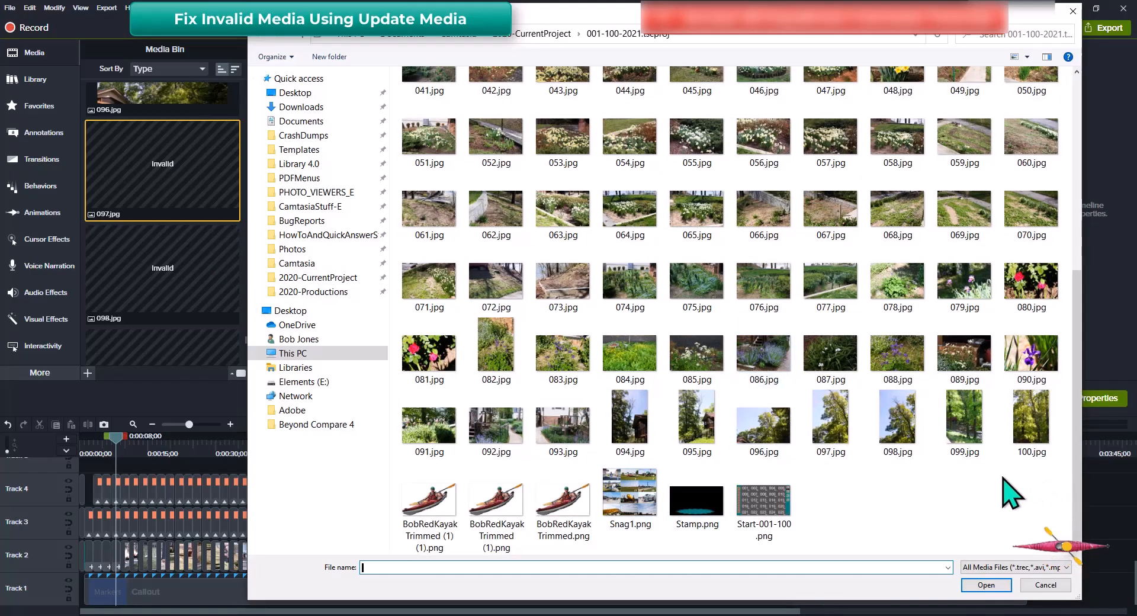
pyautogui.click(831, 426)
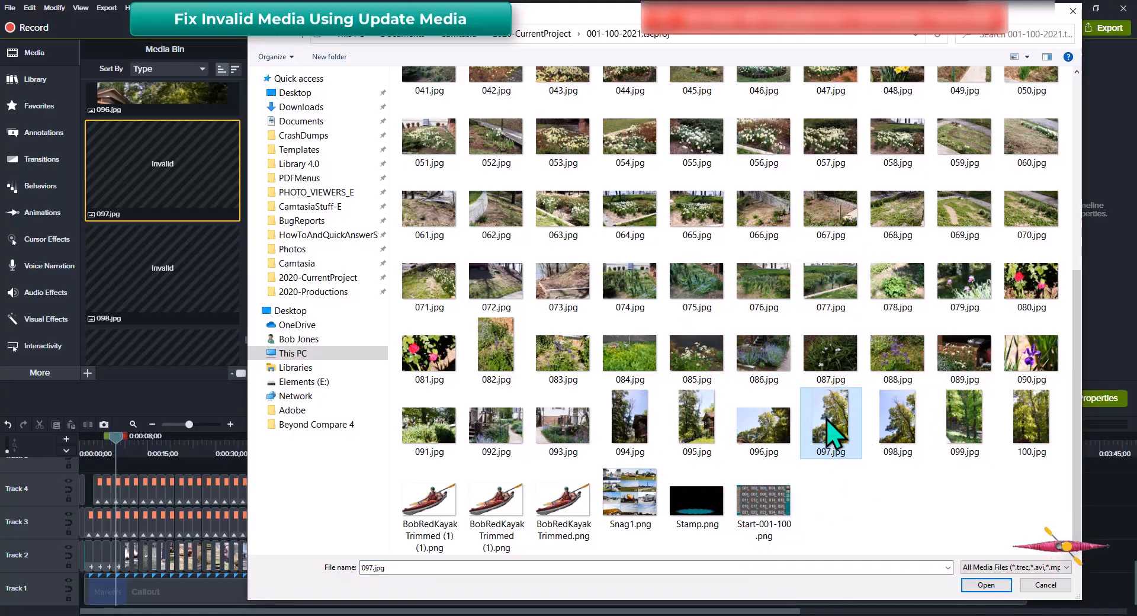
pyautogui.press('Return')
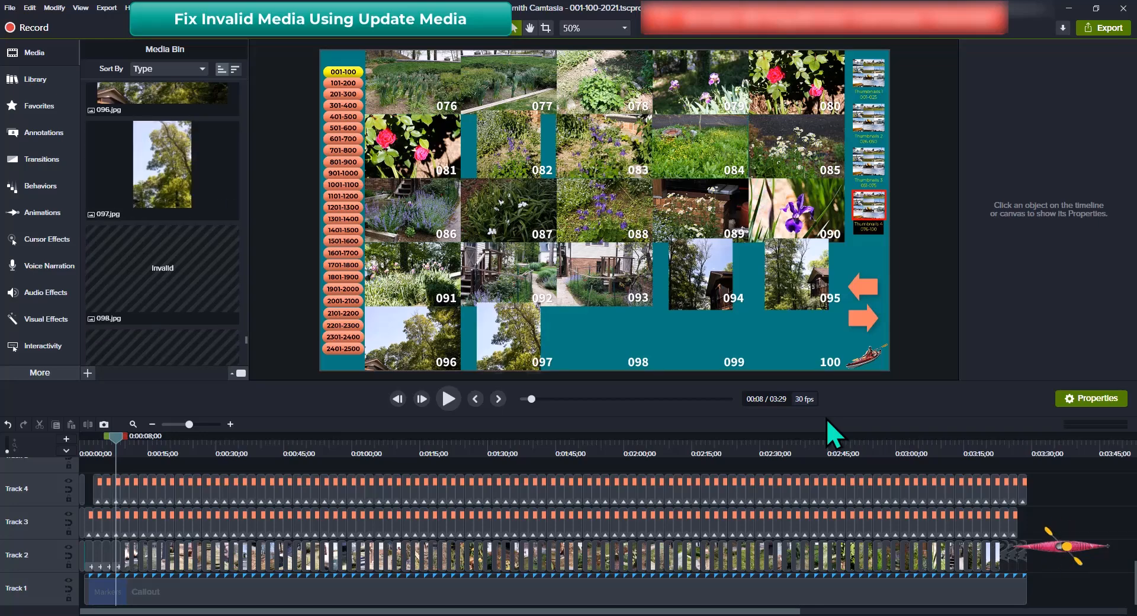
# Use Update Media on the invalid 098.jpg item, choosing the 098.jpg photo file
pyautogui.scroll(-1, 201, 276)
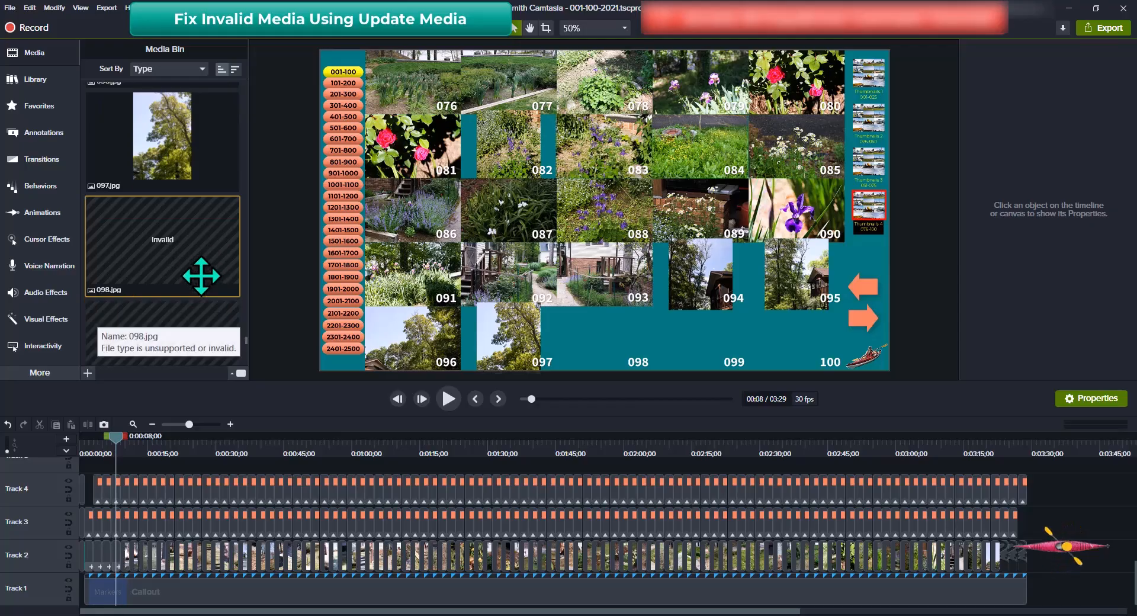
pyautogui.scroll(-2, 202, 276)
pyautogui.click(202, 191)
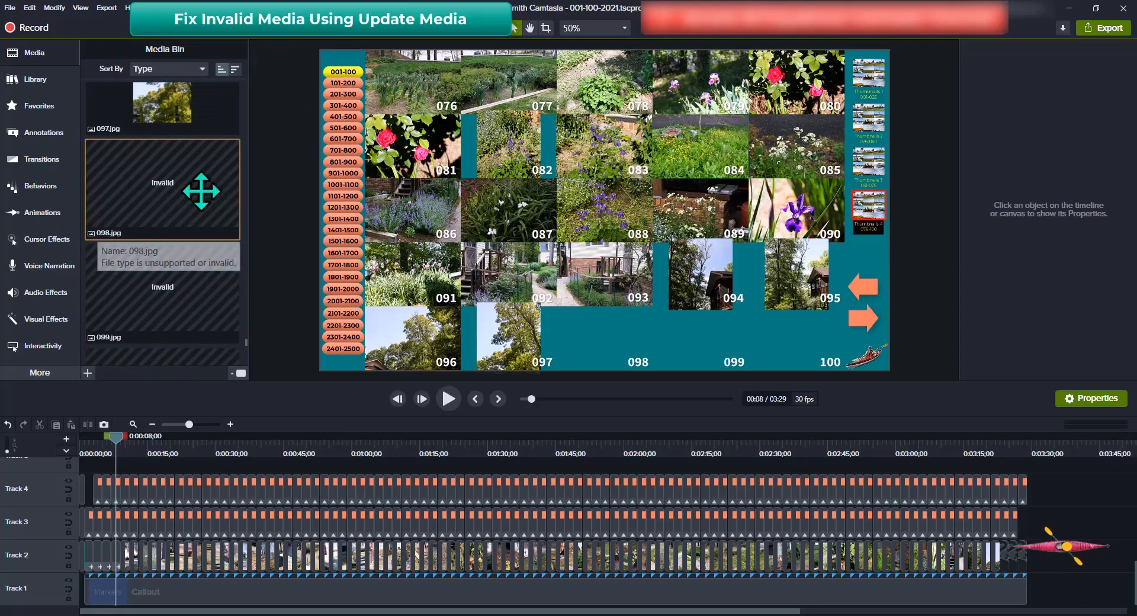
pyautogui.rightClick(202, 193)
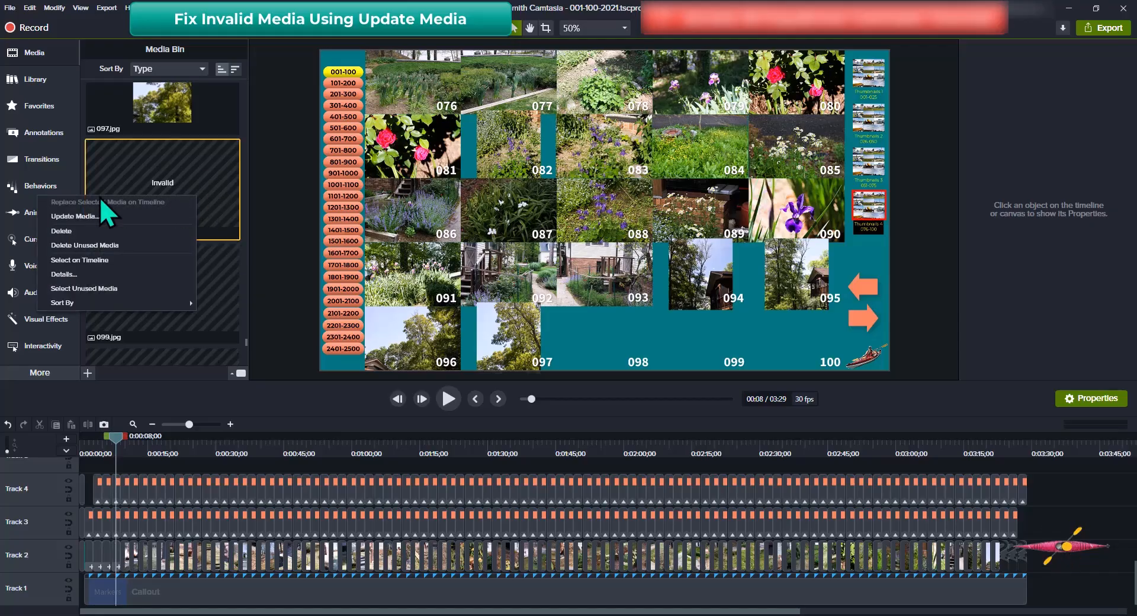
pyautogui.click(79, 218)
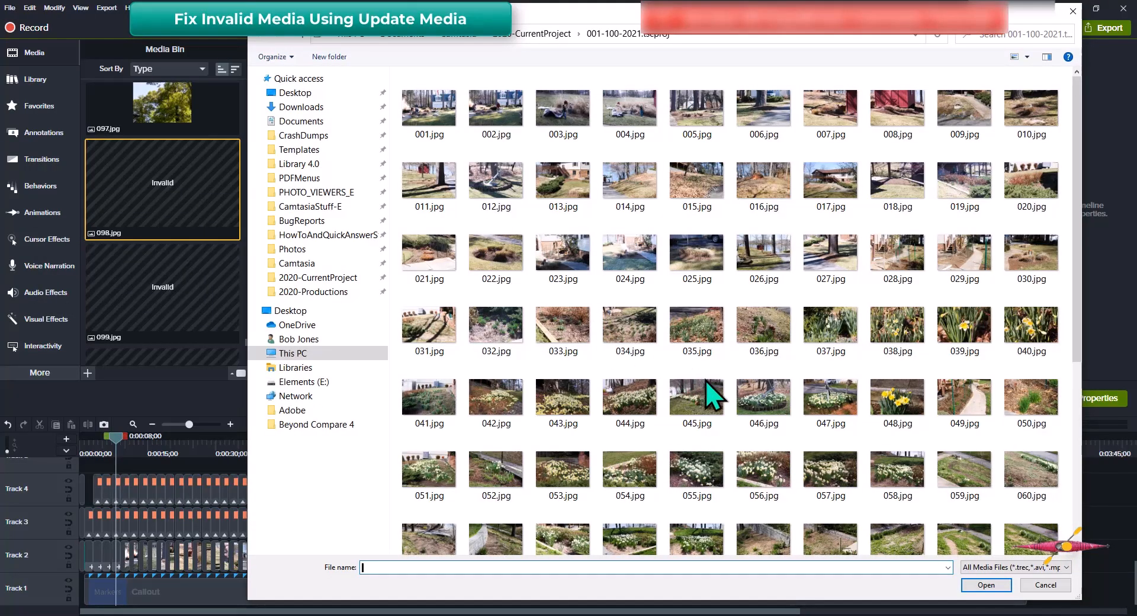
pyautogui.scroll(-5, 706, 380)
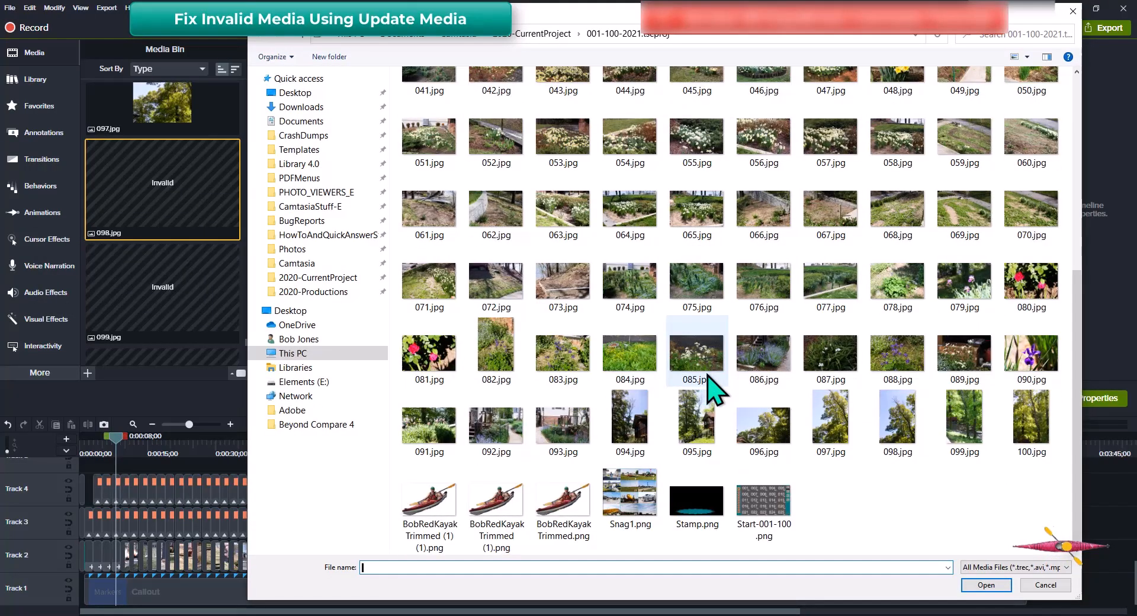
pyautogui.click(908, 449)
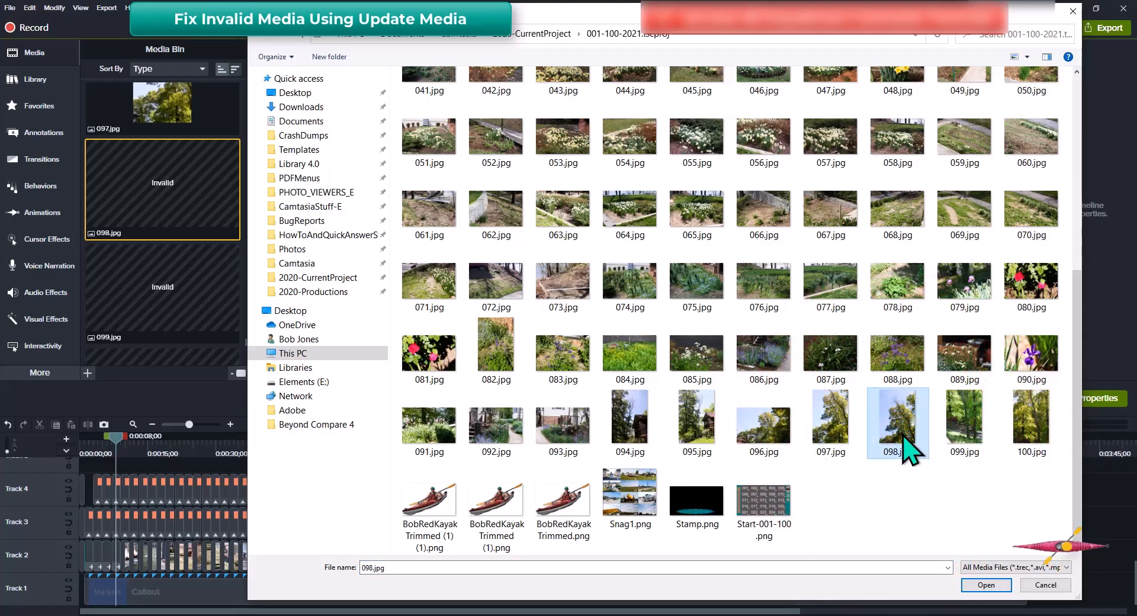
pyautogui.press('Return')
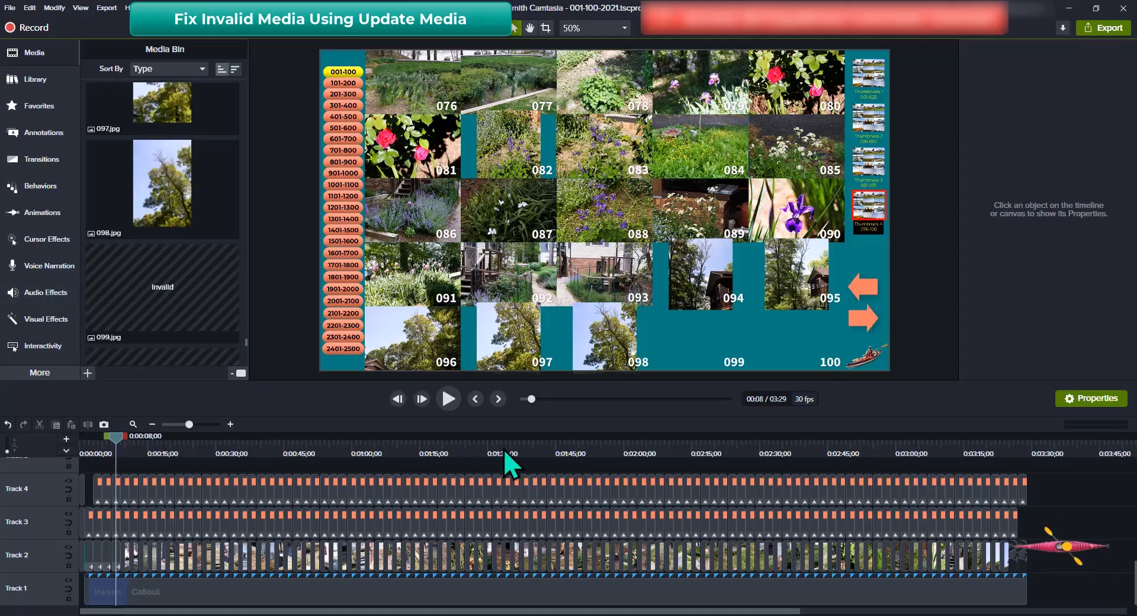
# Use Update Media on the invalid 099.jpg item, choosing the 099.jpg photo file
pyautogui.click(168, 291)
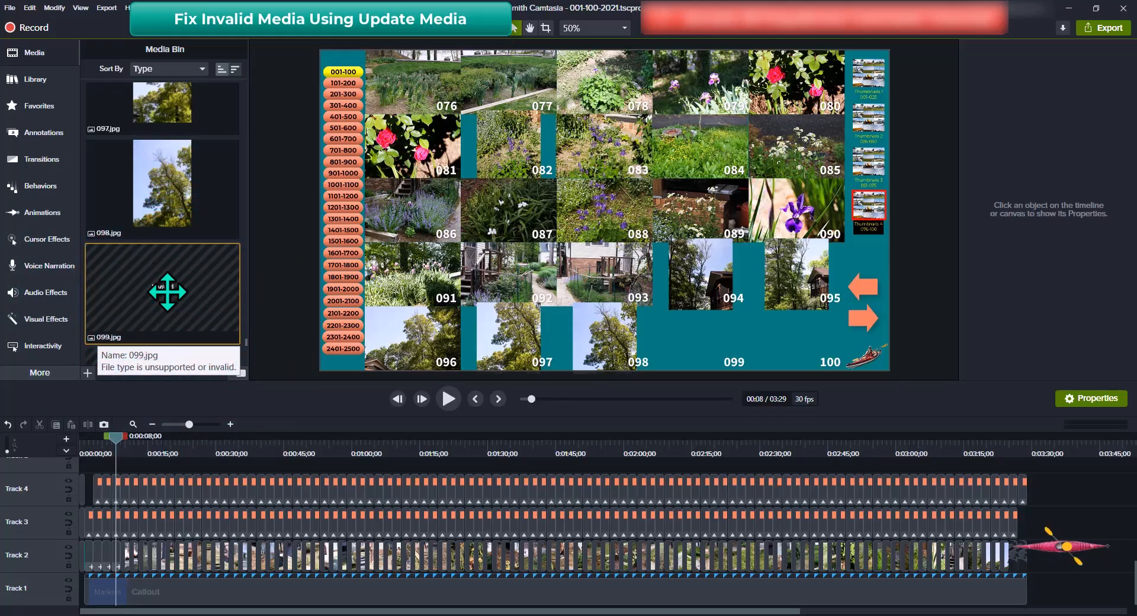
pyautogui.rightClick(168, 293)
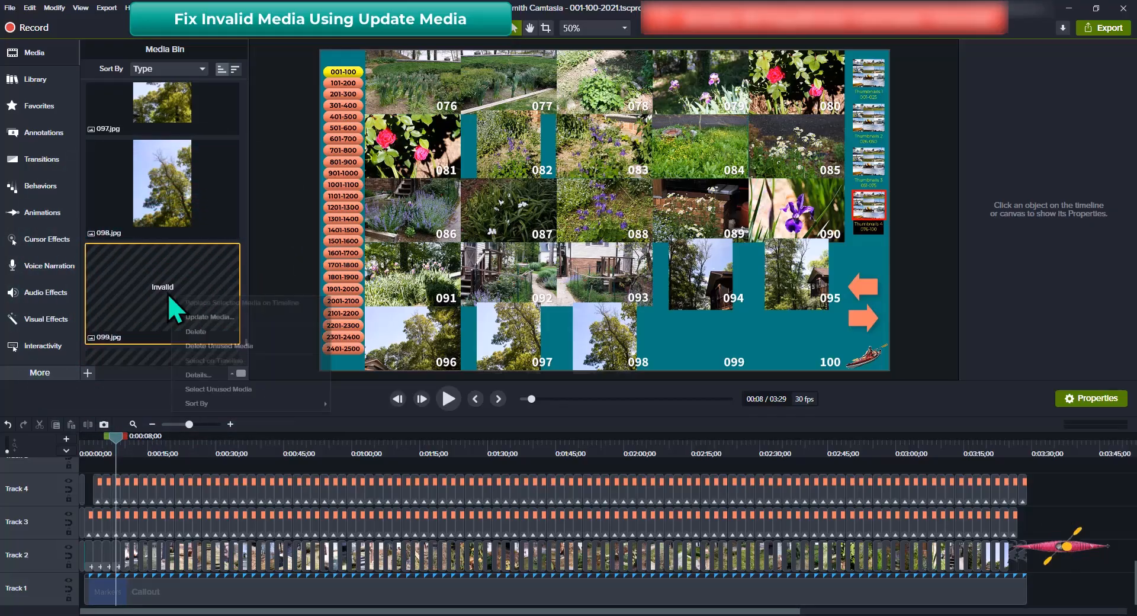
pyautogui.click(221, 316)
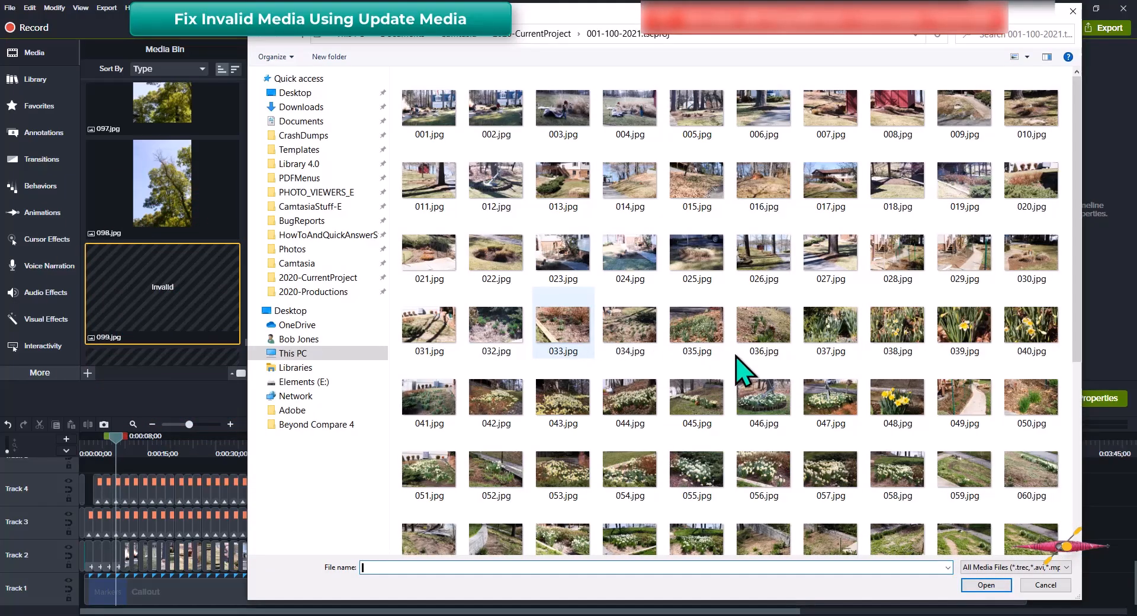
pyautogui.scroll(-5, 793, 403)
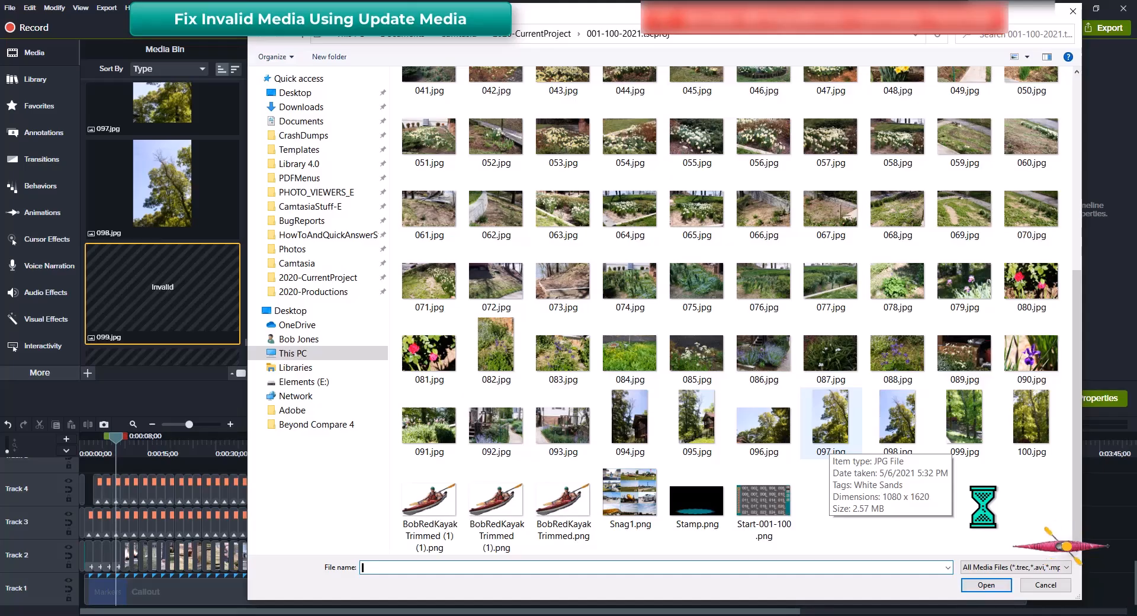
pyautogui.click(962, 424)
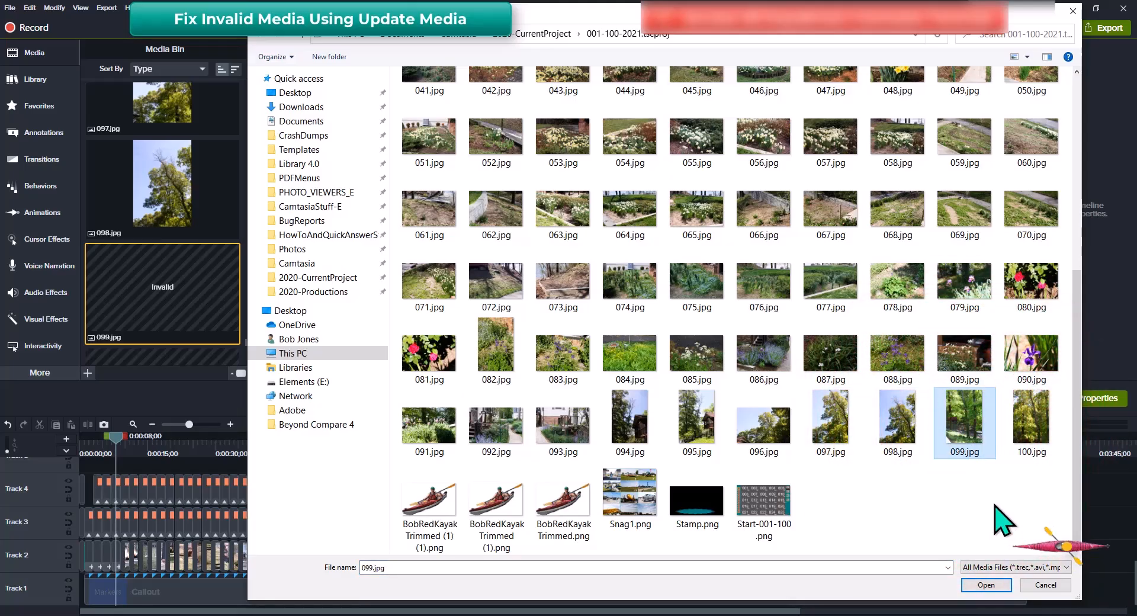
pyautogui.press('Return')
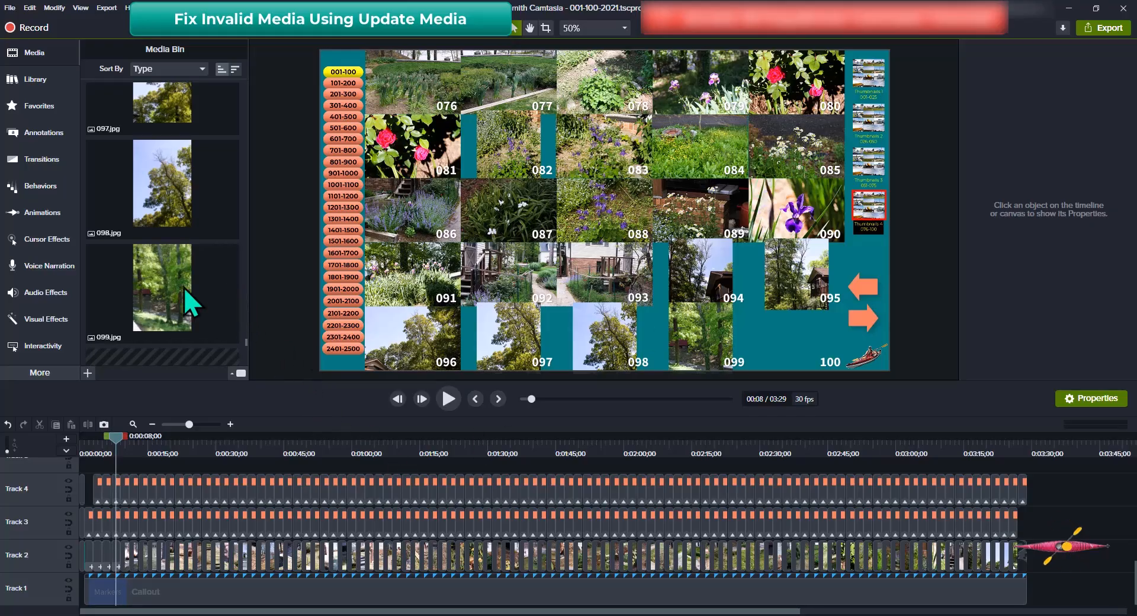
# Scroll to the invalid 100.jpg in the Media Bin and relink it to the 100.jpg photo
pyautogui.scroll(-5, 184, 287)
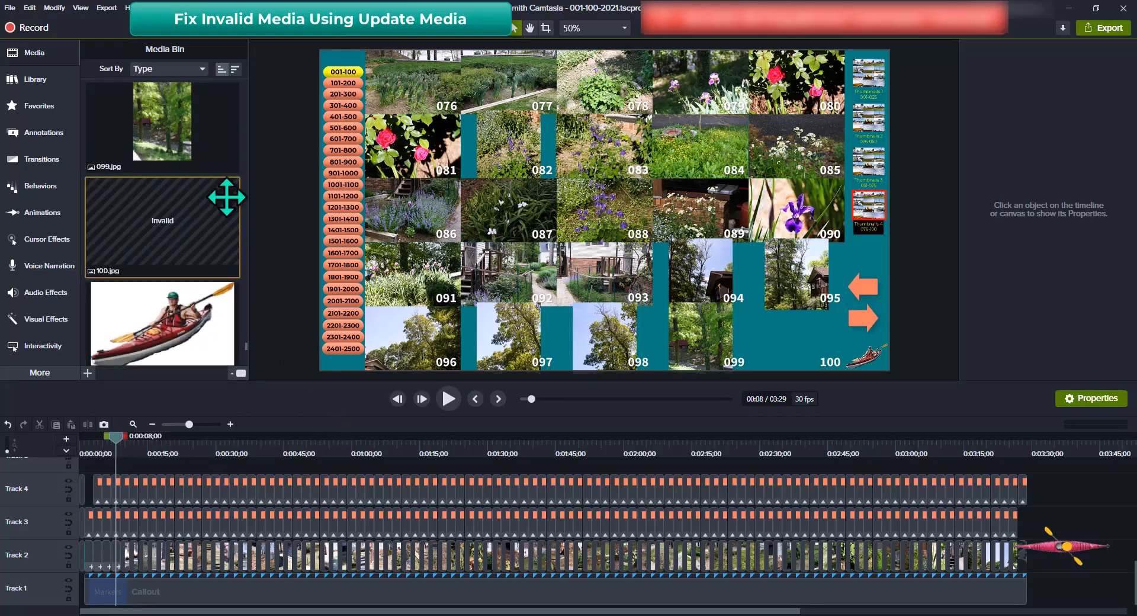
pyautogui.moveTo(158, 240)
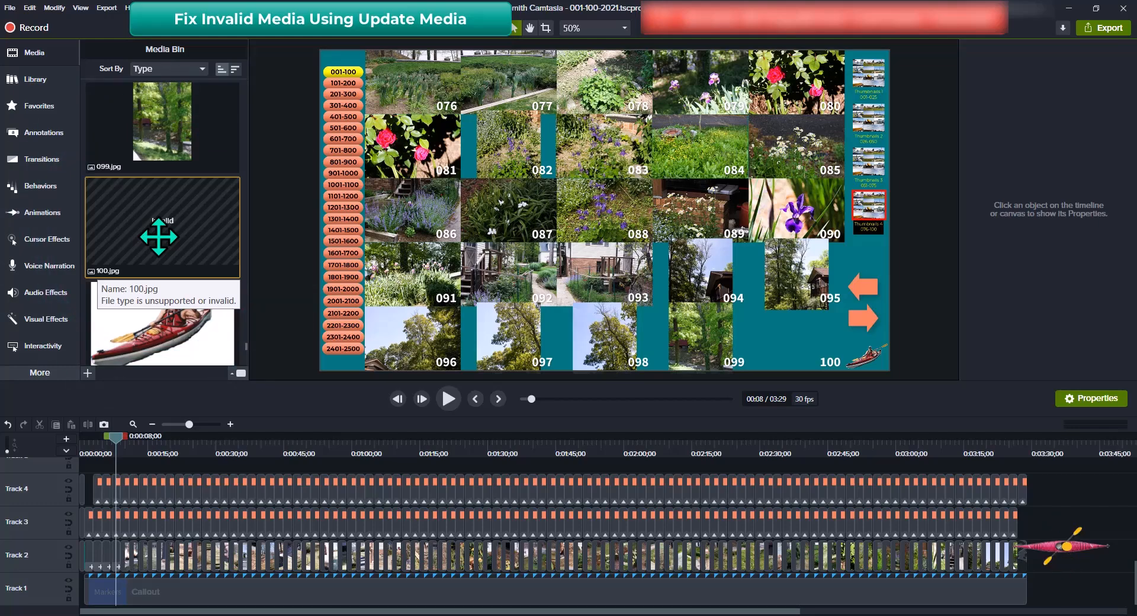
pyautogui.rightClick(159, 238)
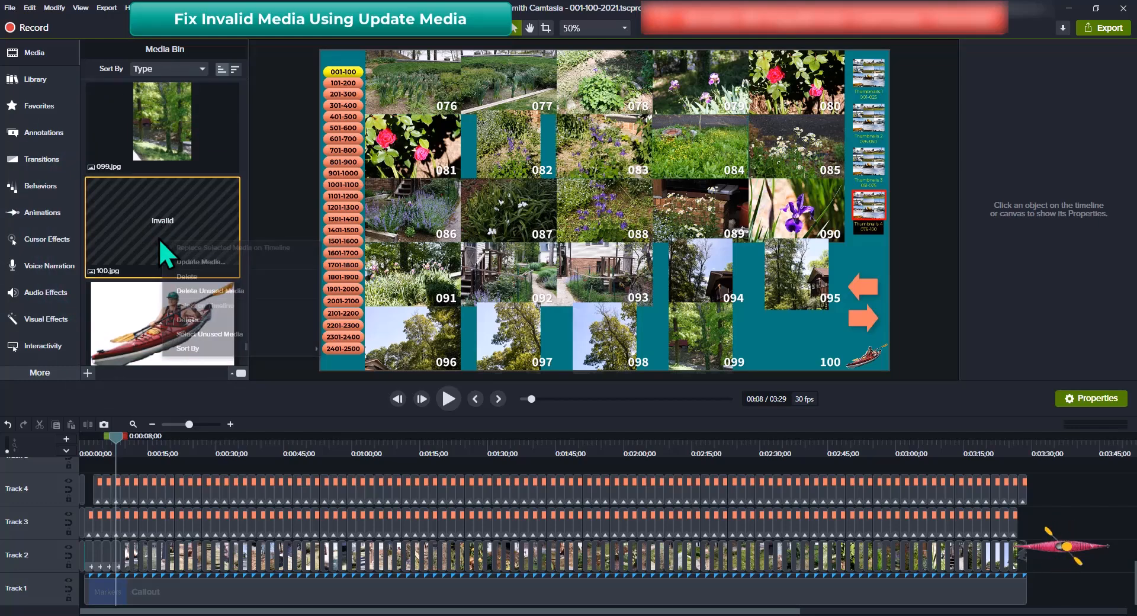
pyautogui.click(193, 263)
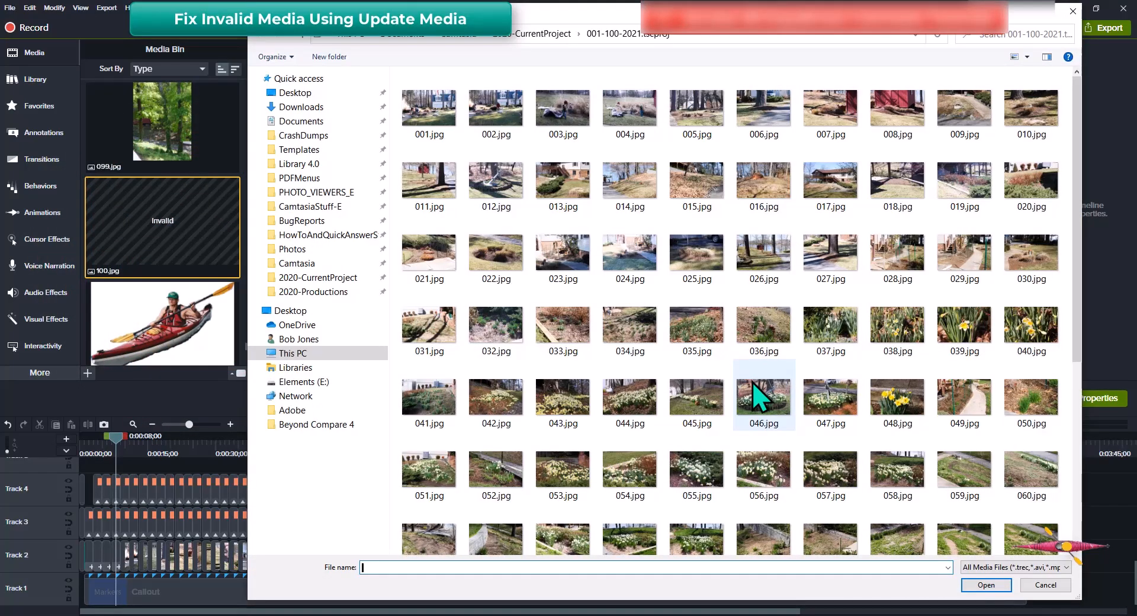
pyautogui.scroll(-5, 756, 391)
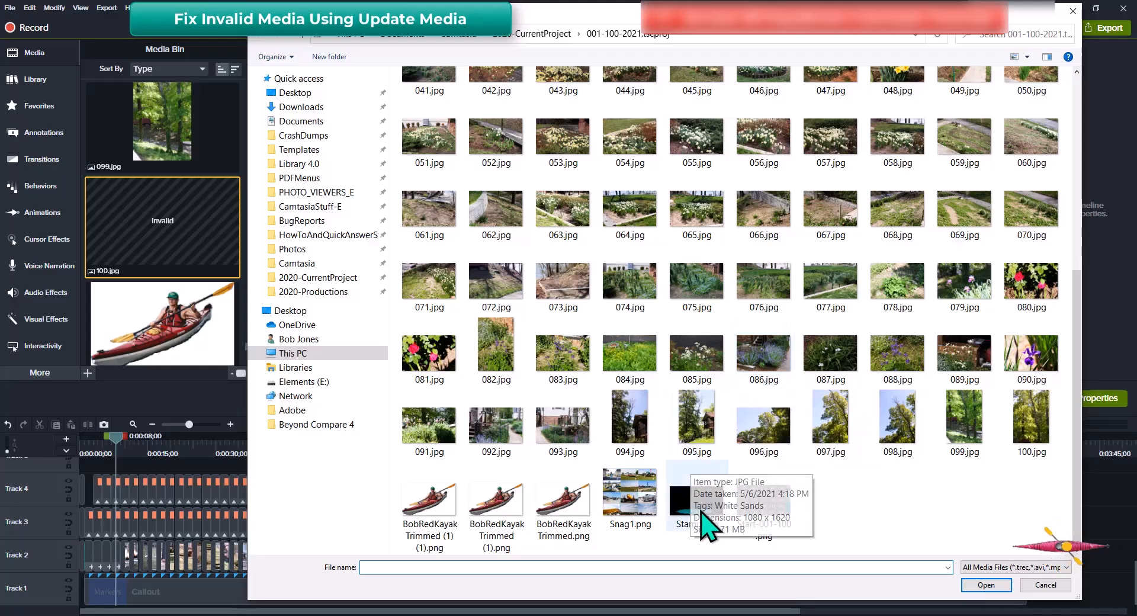
pyautogui.click(1035, 436)
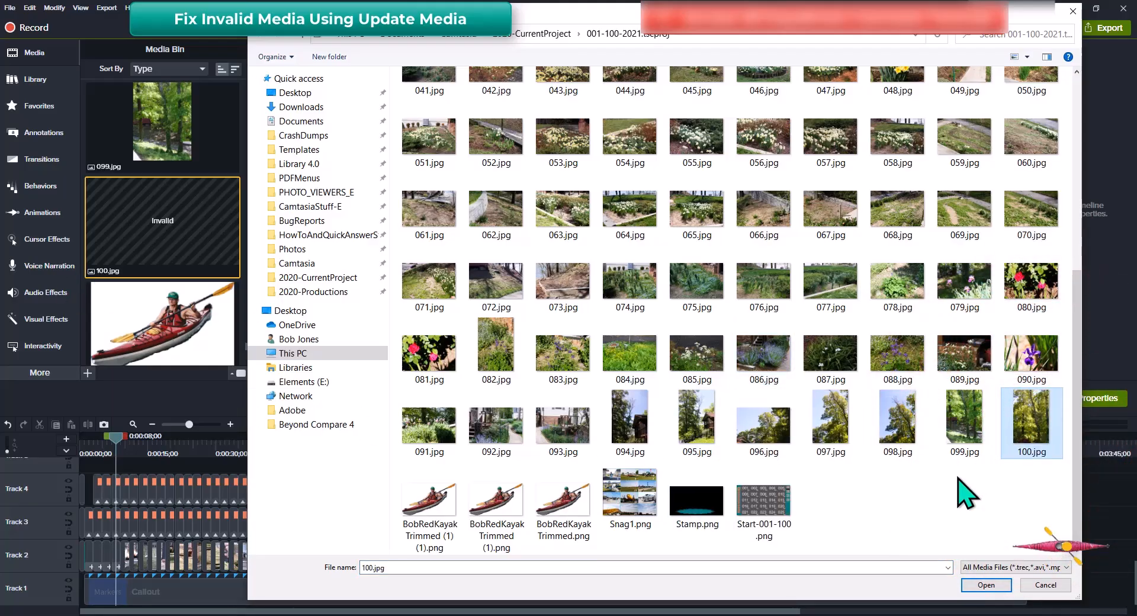
pyautogui.press('Return')
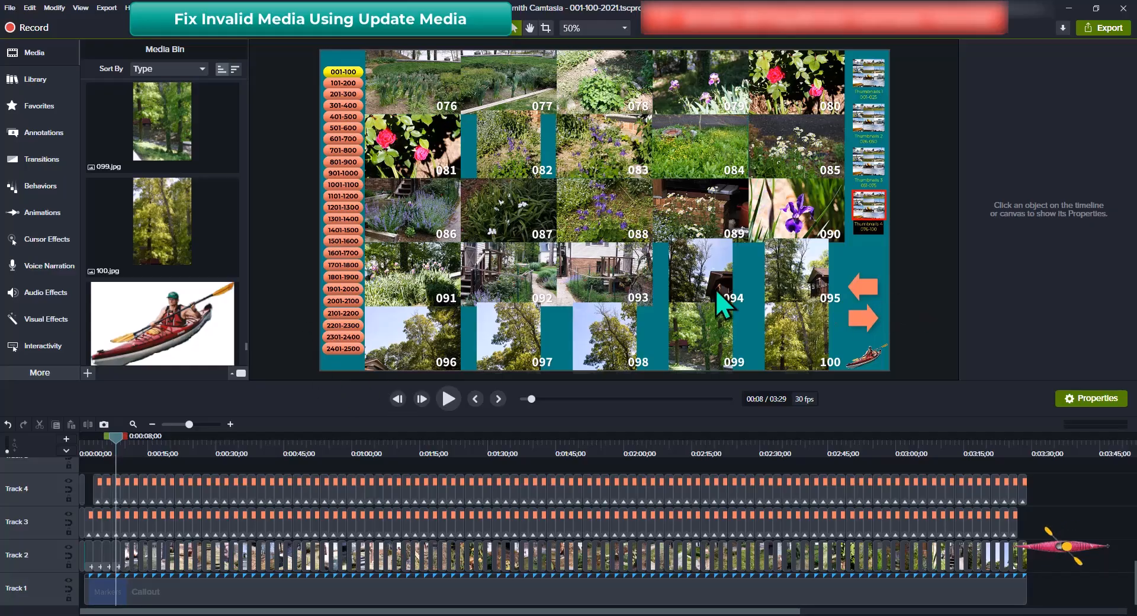
# Select the Thumbnails 4 tile group on the canvas and open it for editing in its own timeline tab
pyautogui.click(517, 144)
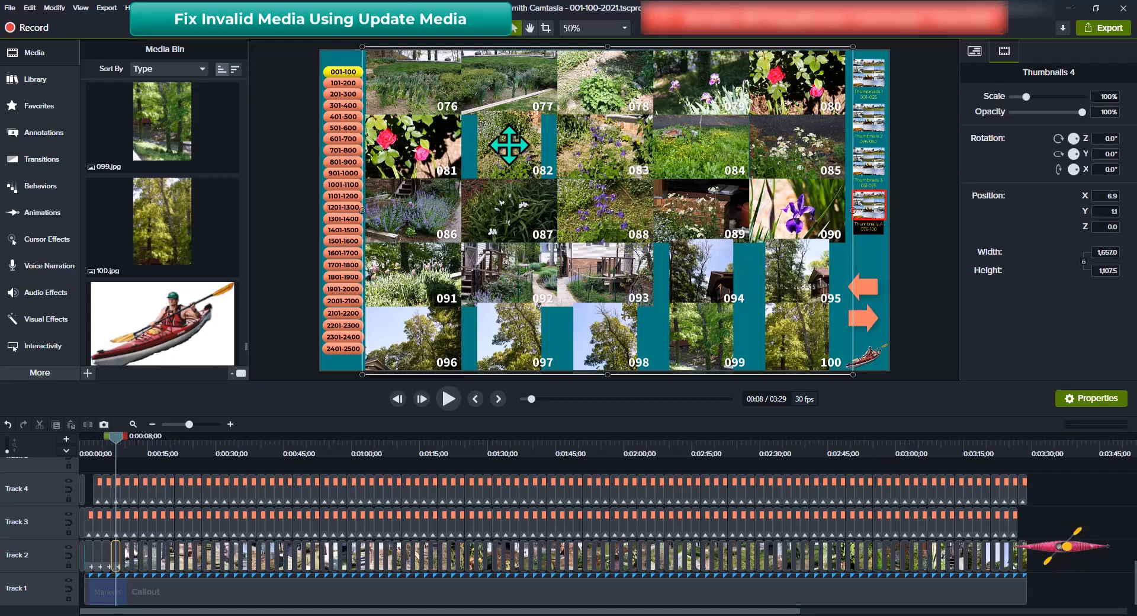
pyautogui.moveTo(509, 144); pyautogui.dragTo(515, 148)
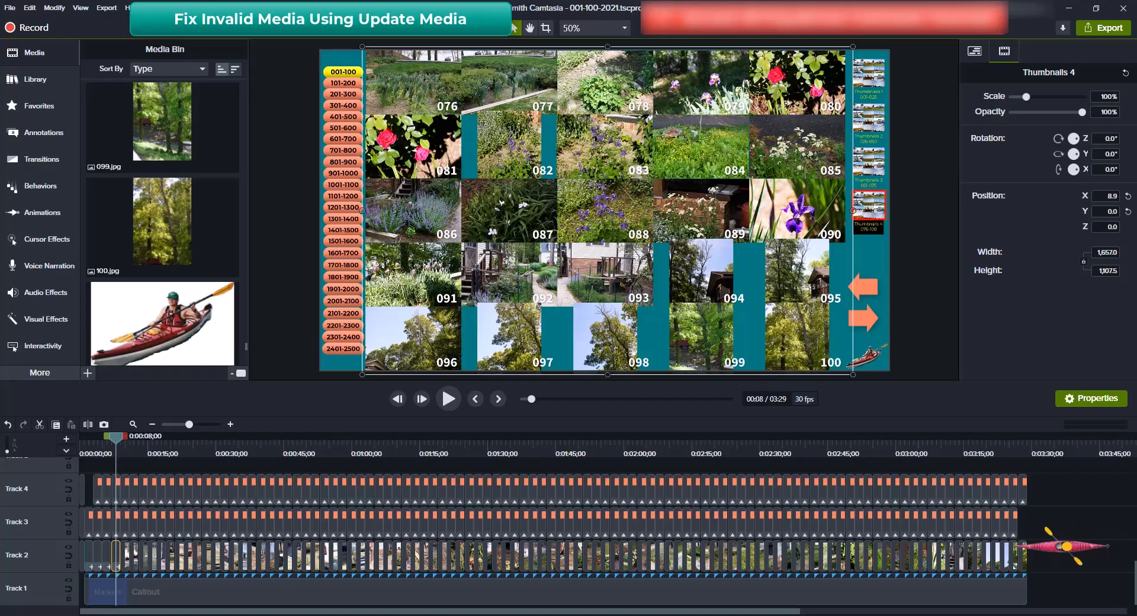
pyautogui.hotkey('ctrl', 'shift', 'g')
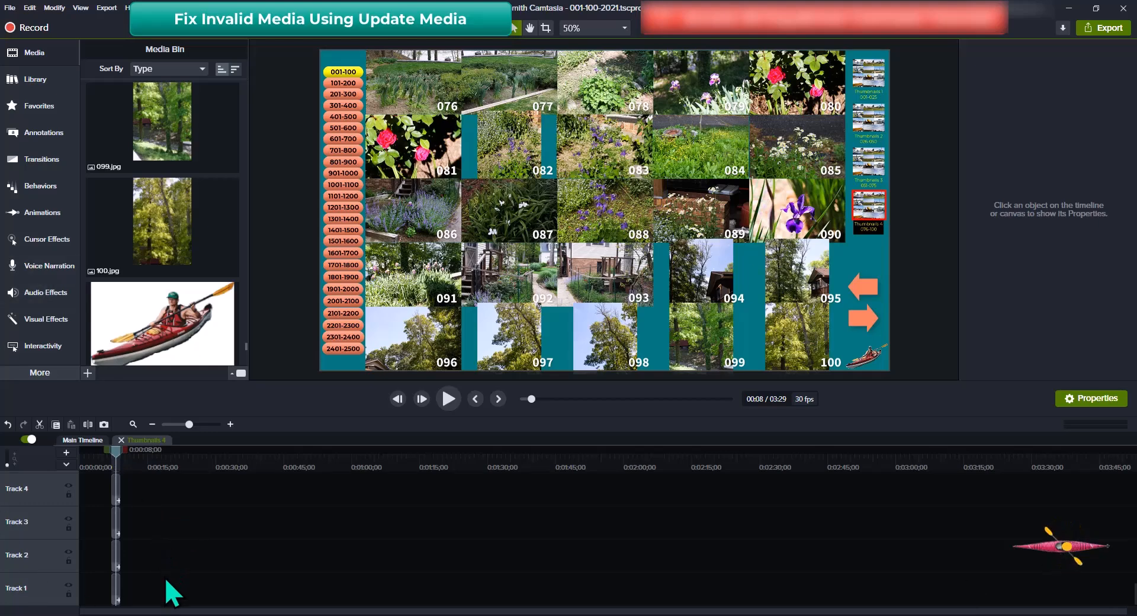
# Select group 7, which holds tile 082, so its Properties show the 20% scale
pyautogui.scroll(1, 164, 566)
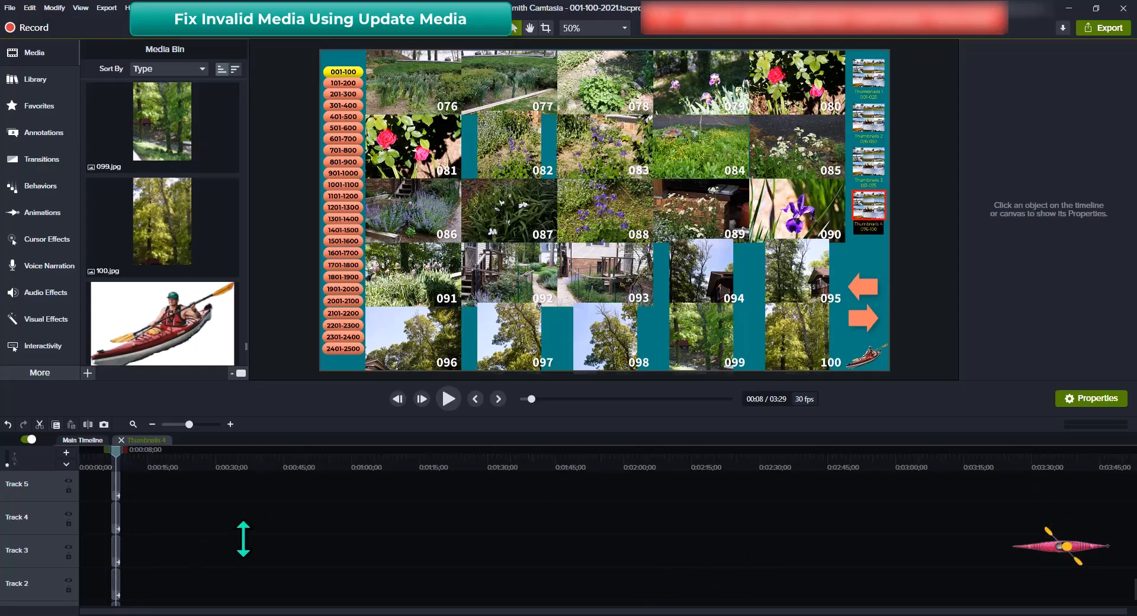
pyautogui.click(509, 141)
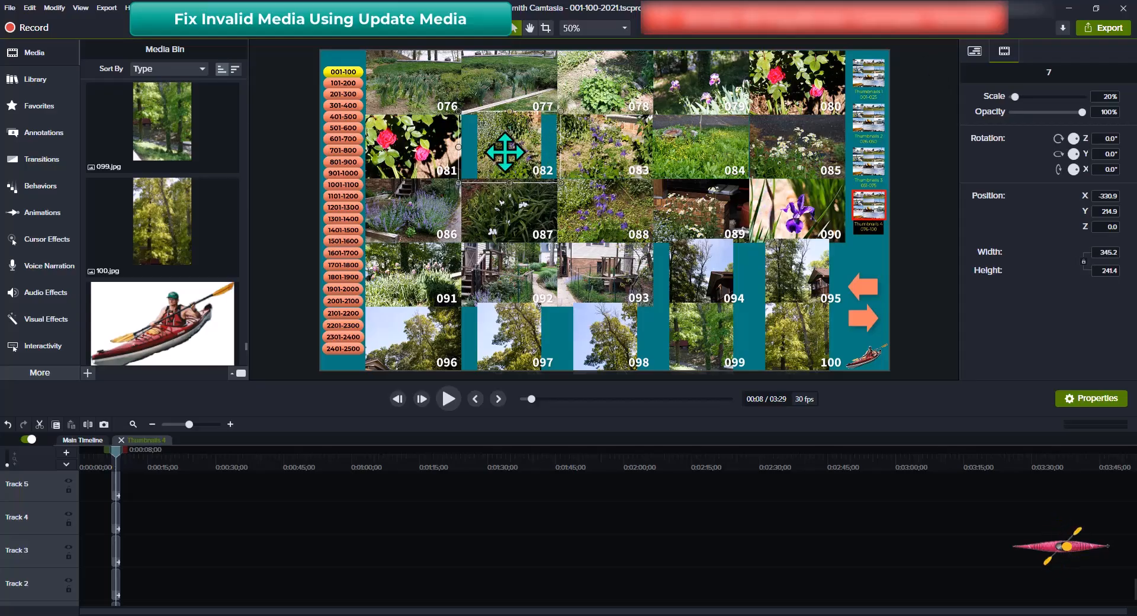
pyautogui.click(505, 151)
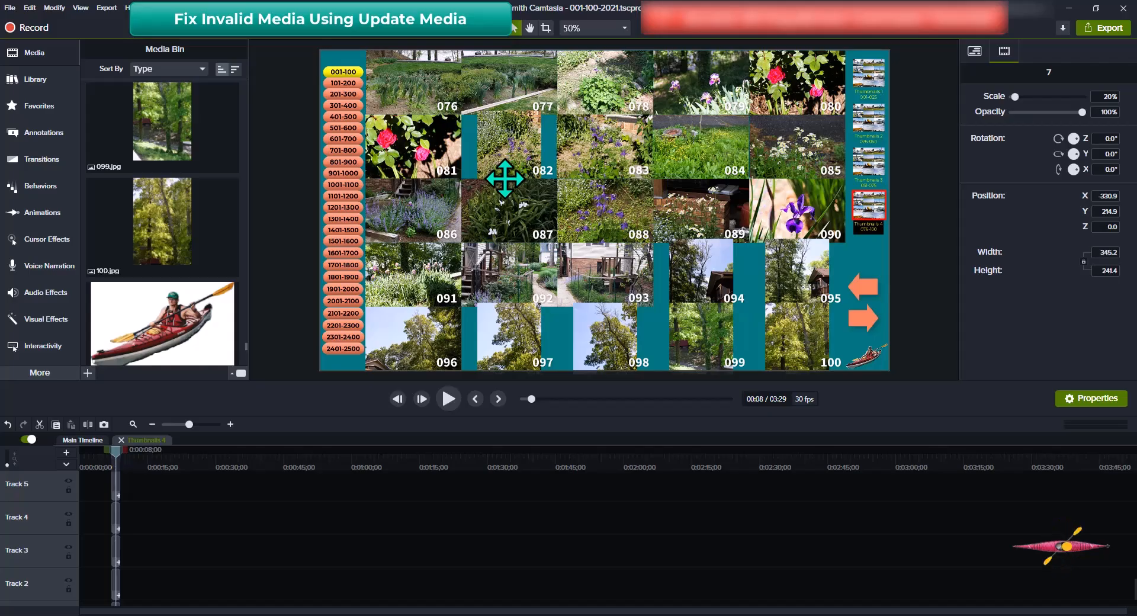
# Select photo 082 inside group 7 and set its Scale to 67%
pyautogui.doubleClick(505, 177)
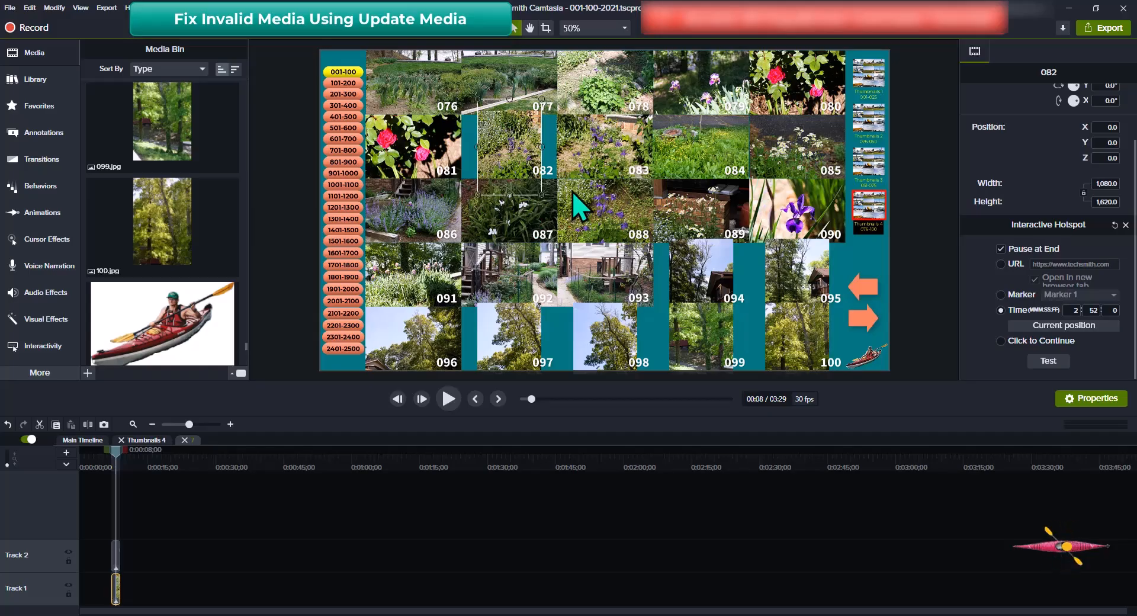
pyautogui.scroll(3, 1078, 144)
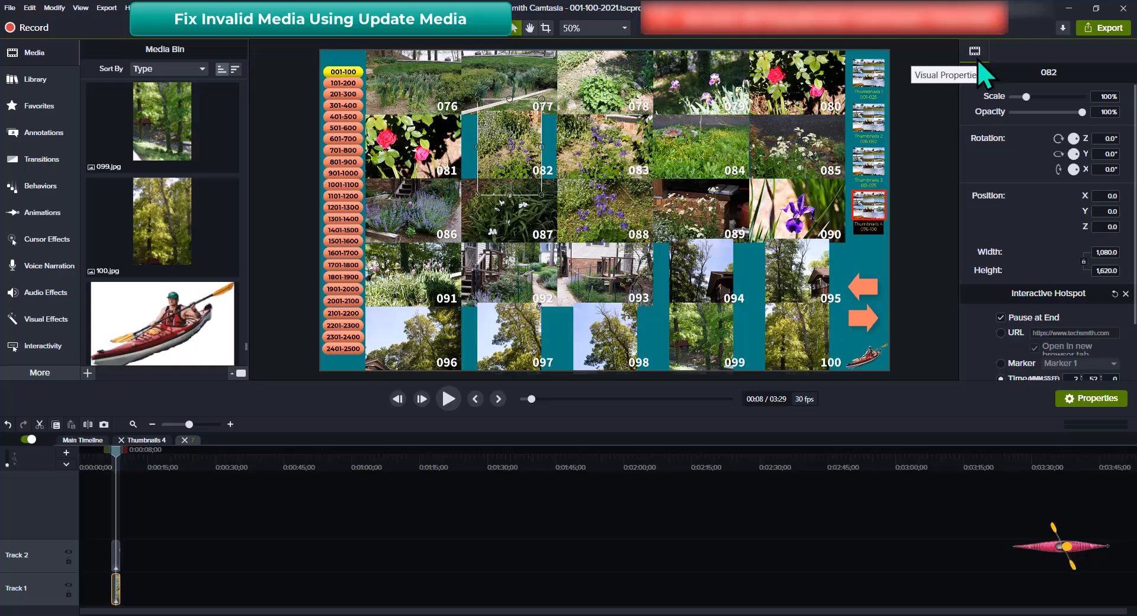
pyautogui.click(1098, 97)
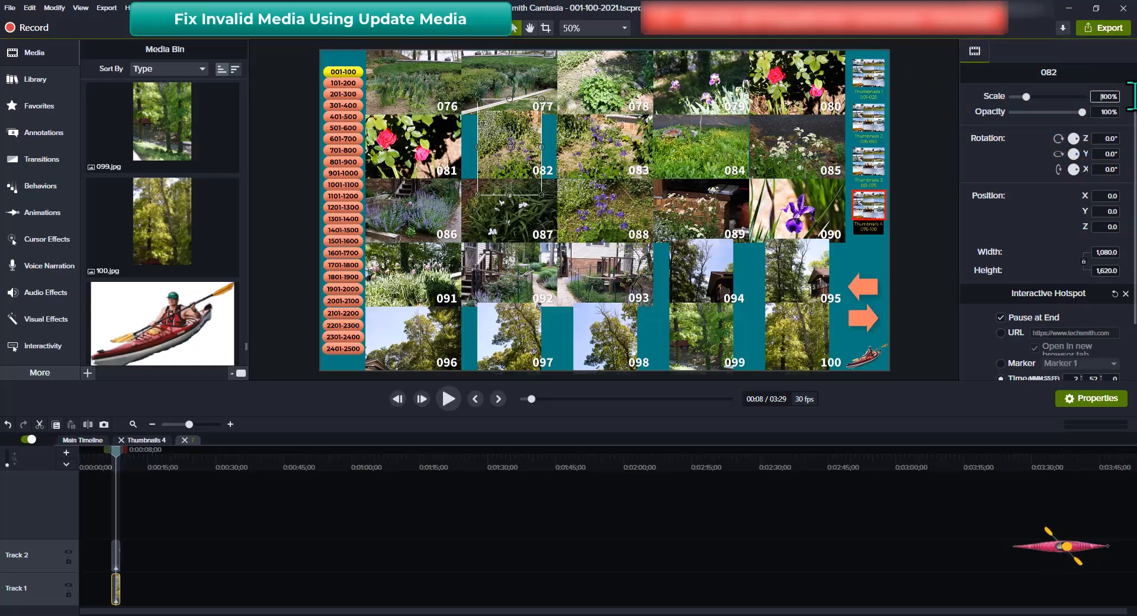
pyautogui.moveTo(1132, 97); pyautogui.dragTo(1133, 111)
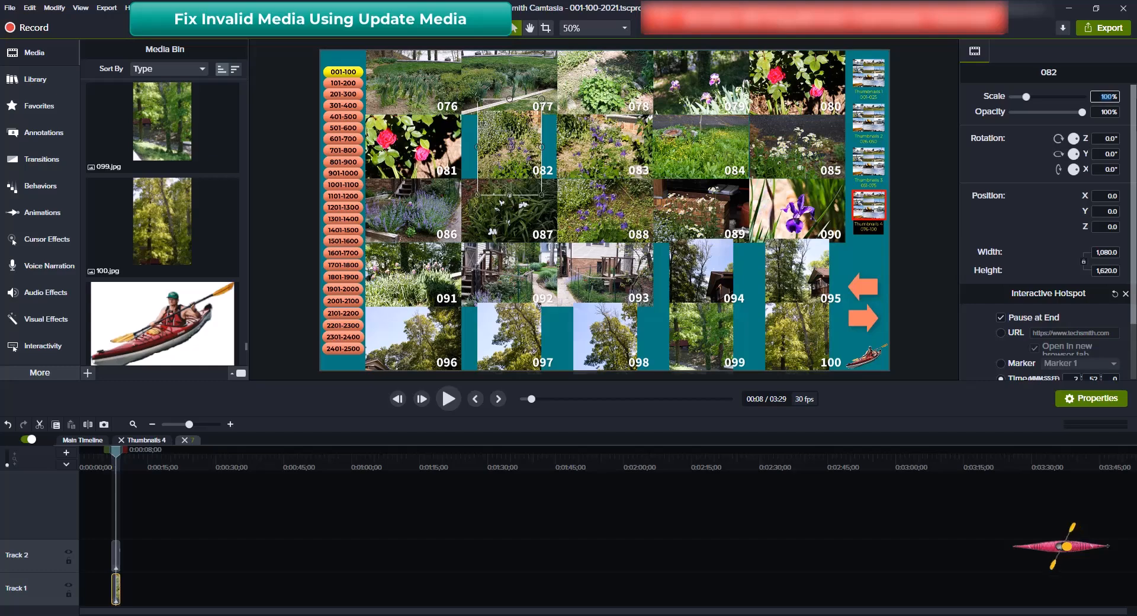
pyautogui.write('6')
pyautogui.write('7')
pyautogui.press('Tab')
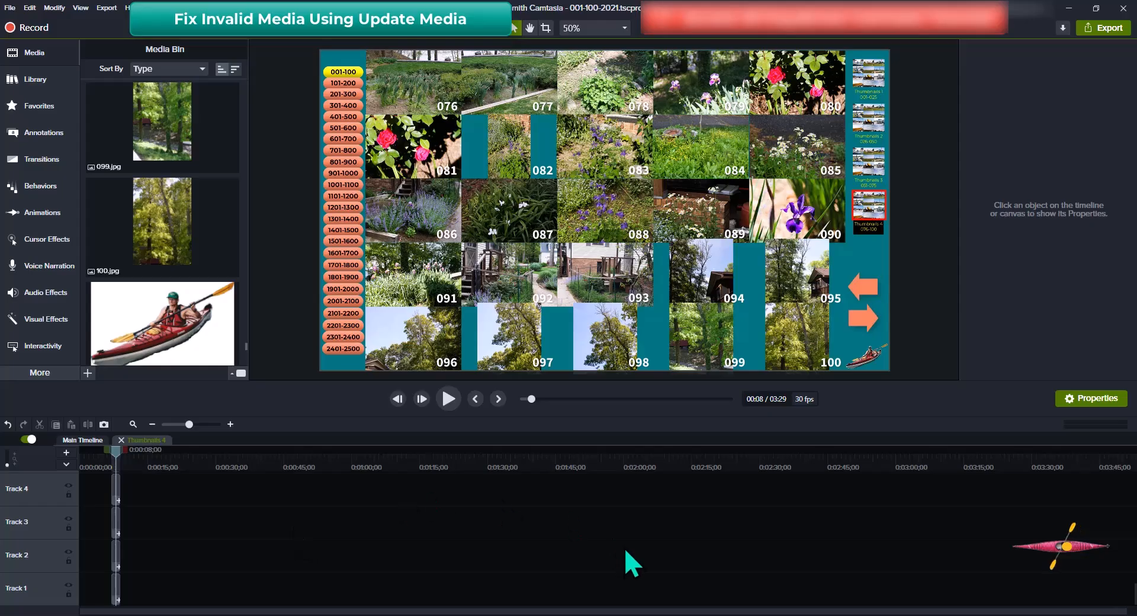
# Open the 094 group, set photo 094's Scale to 67%, and return to the Main Timeline
pyautogui.click(703, 274)
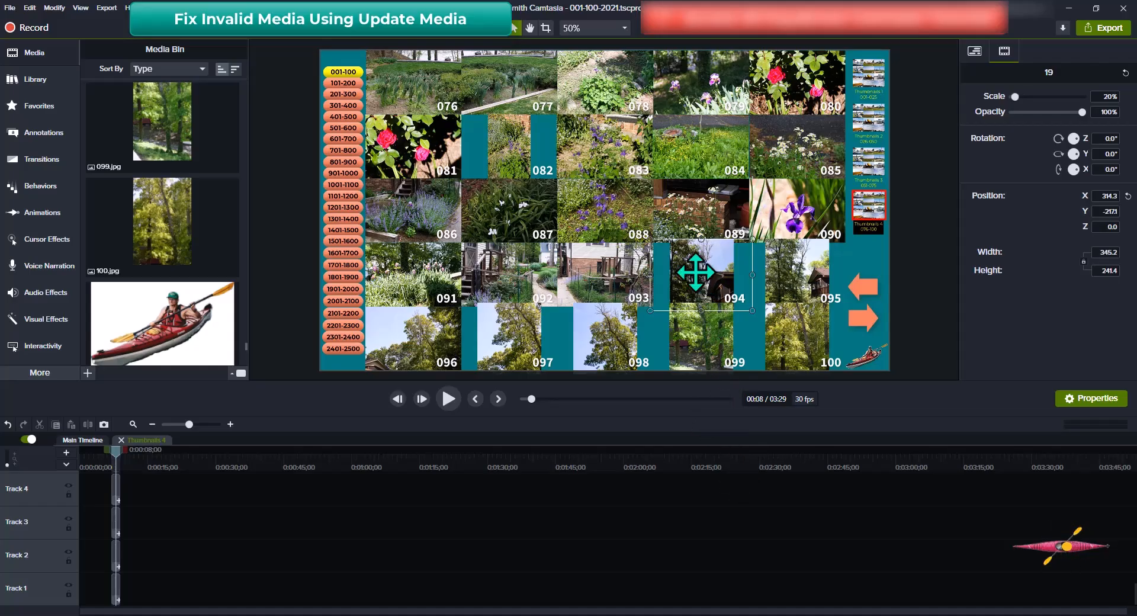
pyautogui.moveTo(696, 273); pyautogui.dragTo(696, 273)
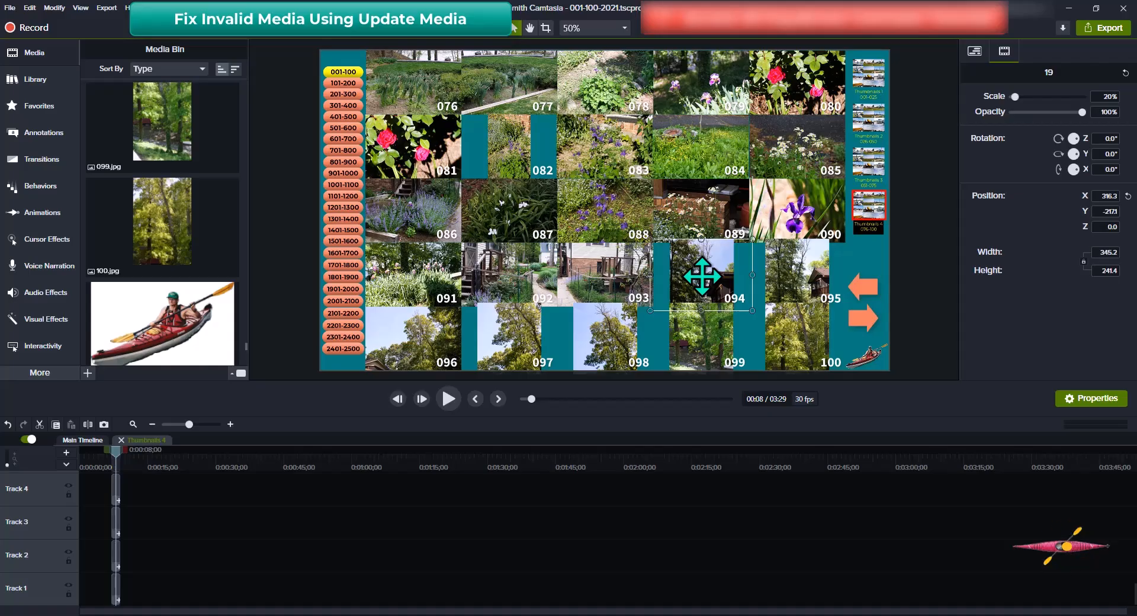
pyautogui.click(703, 276)
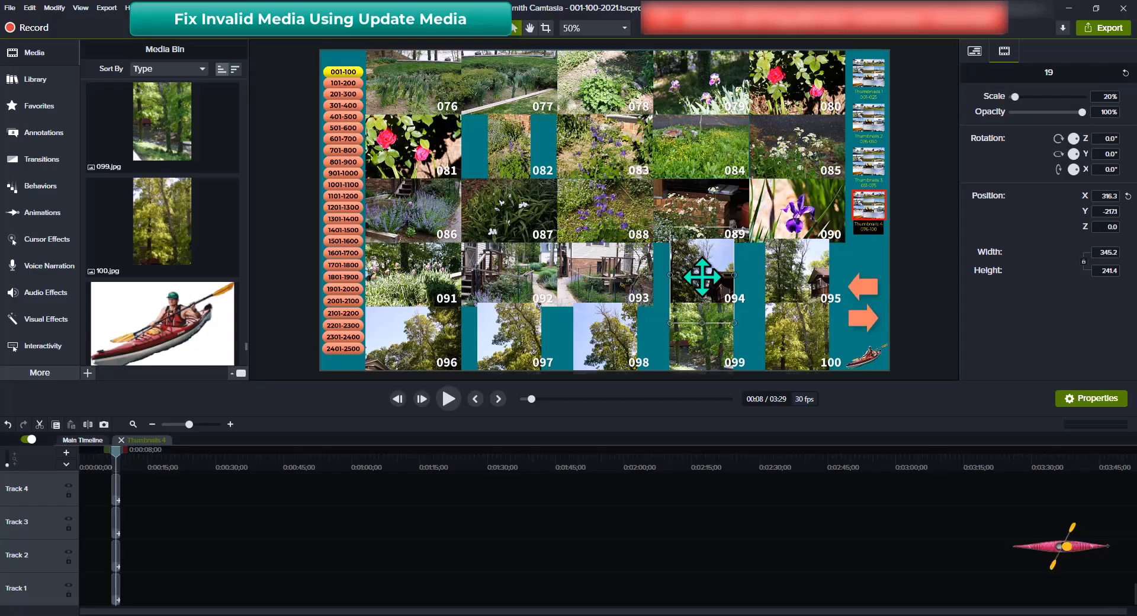
pyautogui.doubleClick(750, 327)
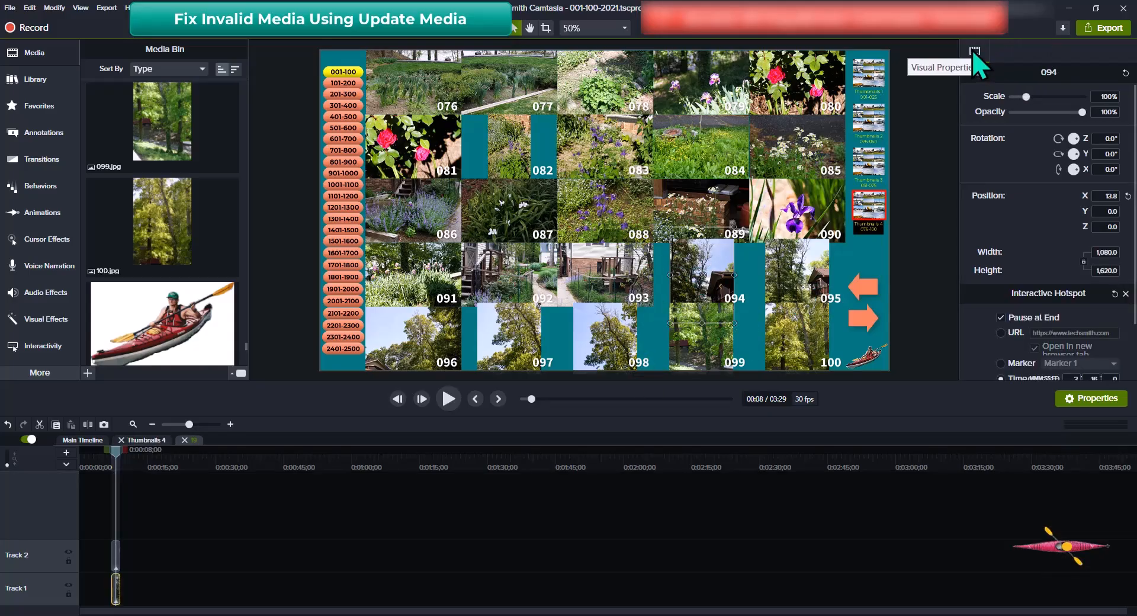
pyautogui.click(1099, 97)
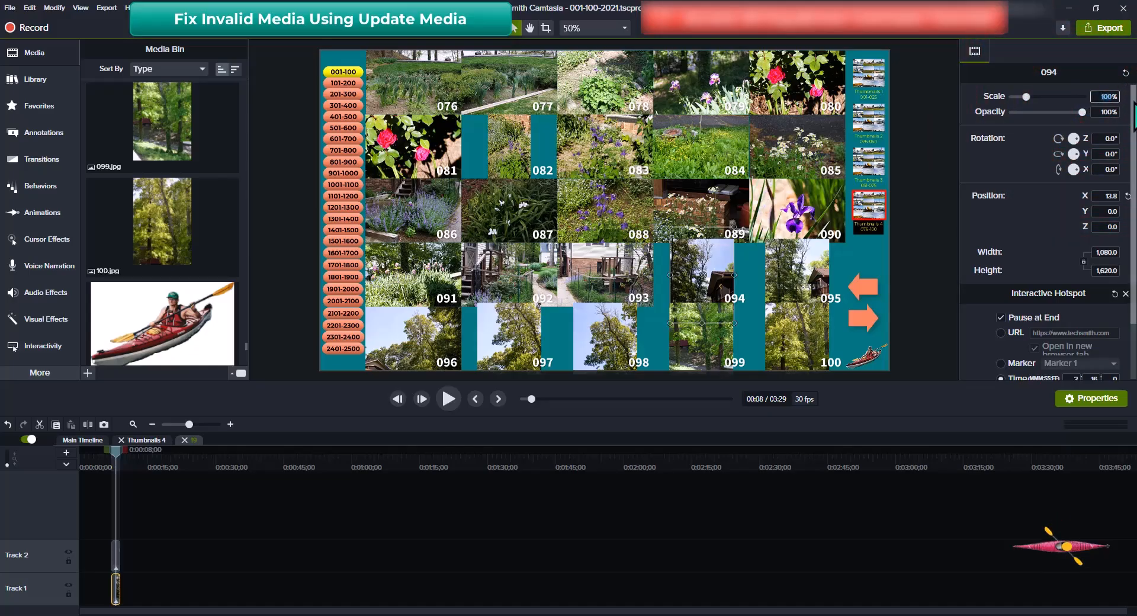
pyautogui.write('6')
pyautogui.write('7')
pyautogui.press('Tab')
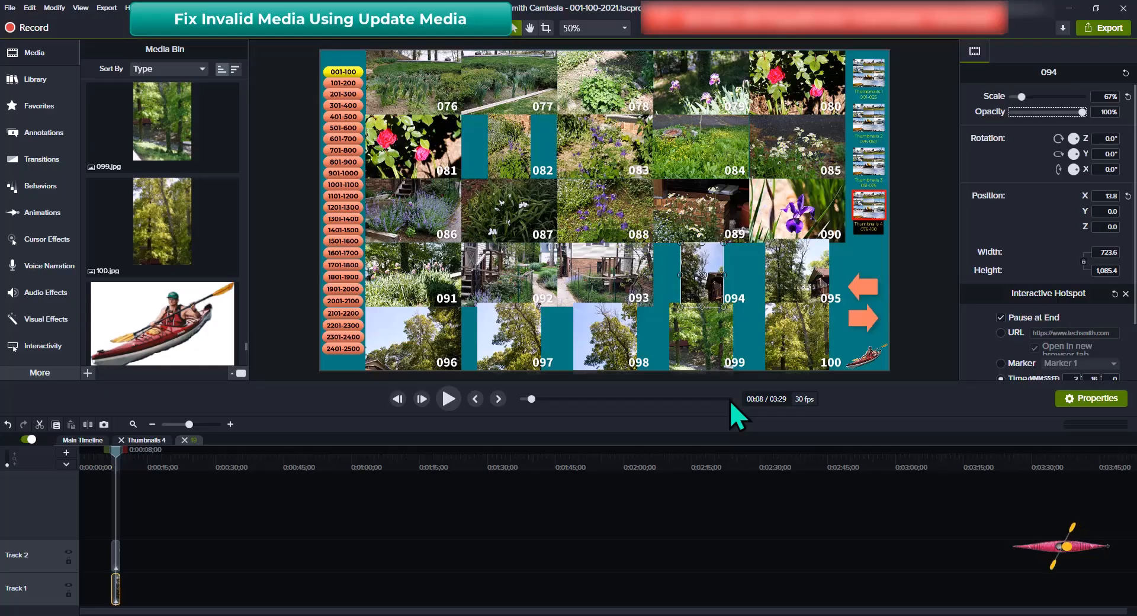
pyautogui.hotkey('ctrl', 'shift', 'u')
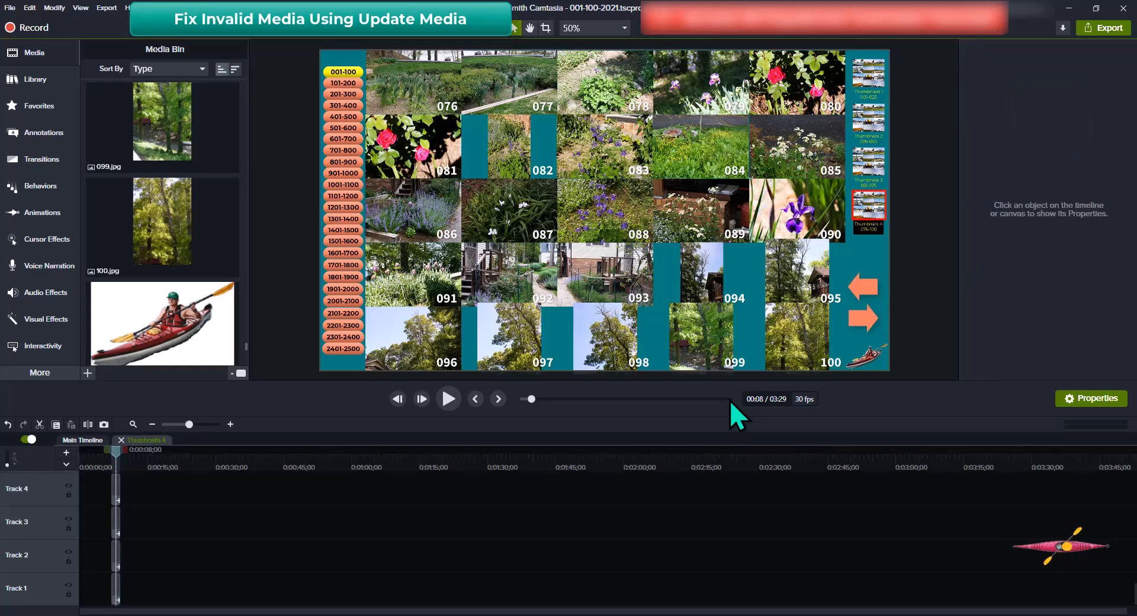
# Open the 095 group, set photo 095's Scale to 67%, and return to the Main Timeline
pyautogui.click(805, 272)
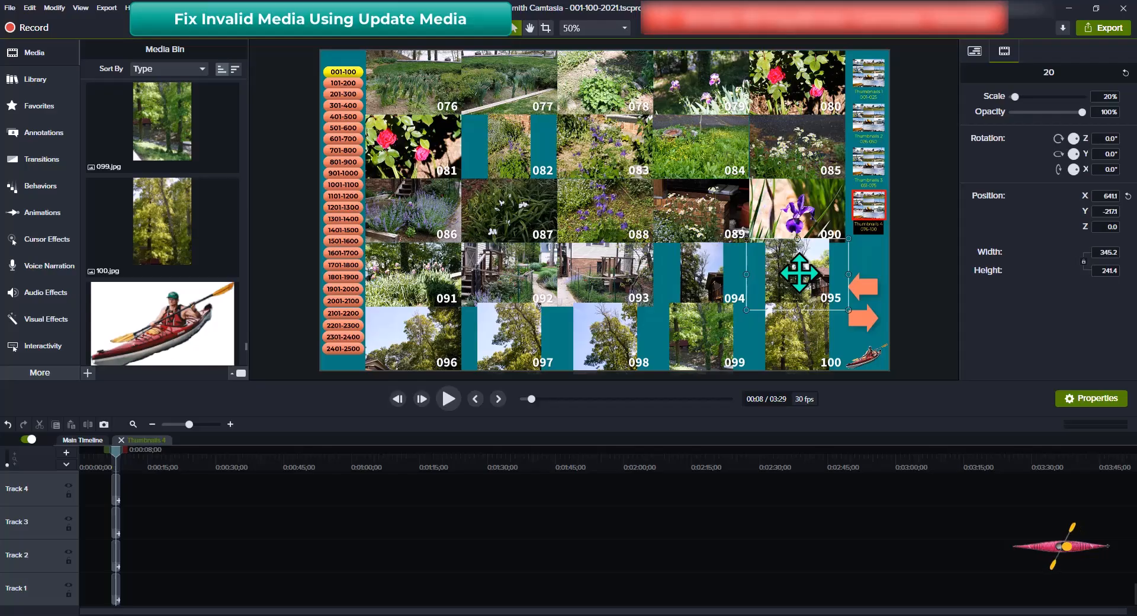
pyautogui.moveTo(800, 273); pyautogui.dragTo(800, 273)
pyautogui.click(799, 273)
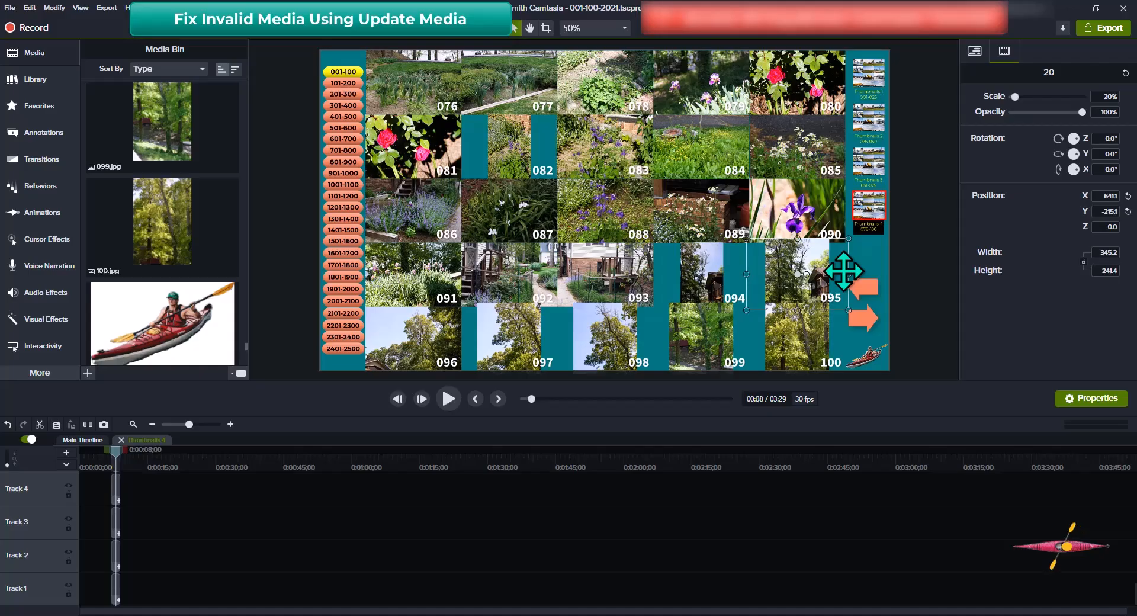
pyautogui.click(844, 270)
pyautogui.doubleClick(844, 271)
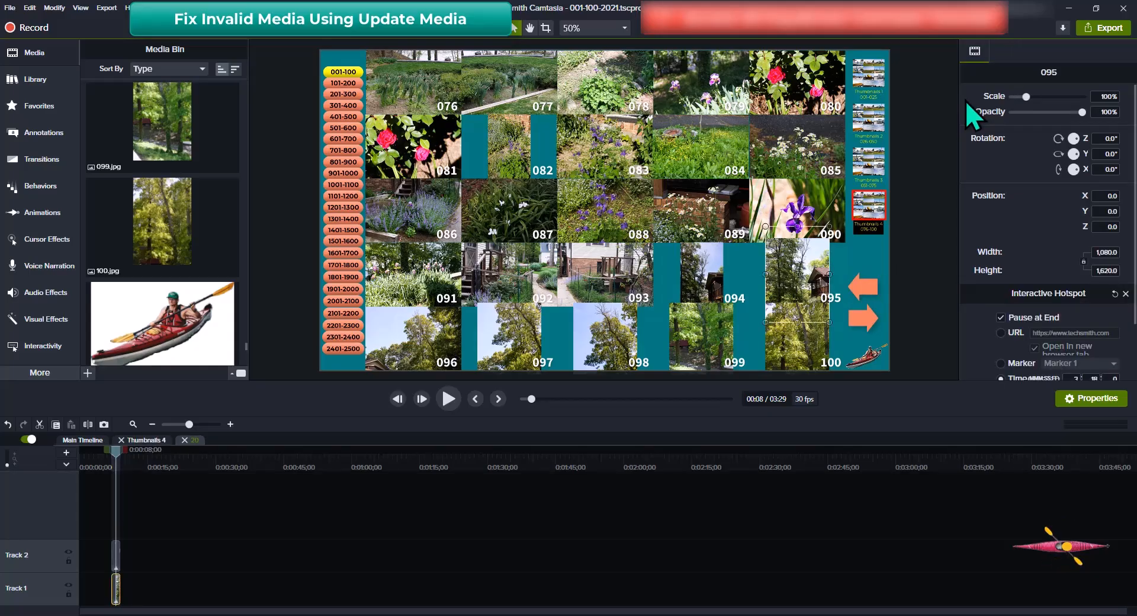
pyautogui.click(1096, 98)
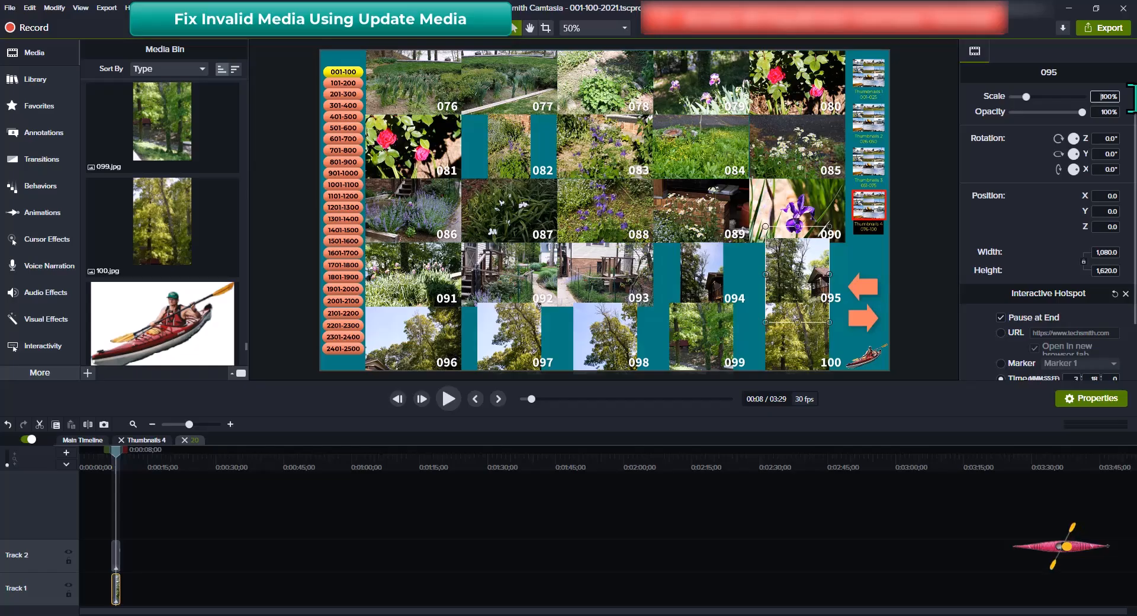
pyautogui.moveTo(1101, 96); pyautogui.dragTo(1136, 99)
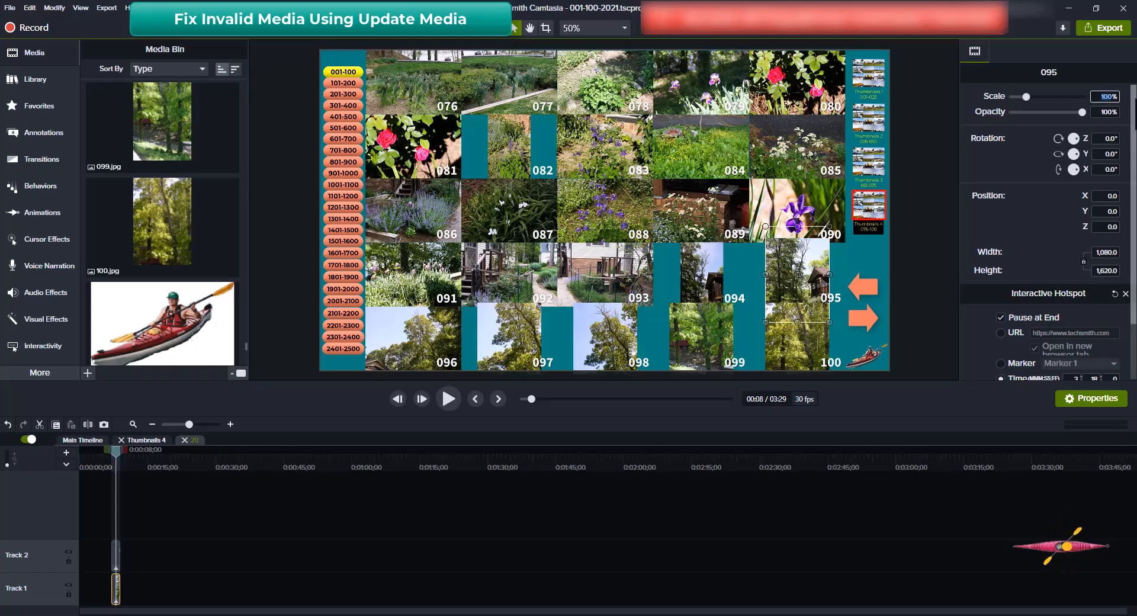
pyautogui.press('Tab')
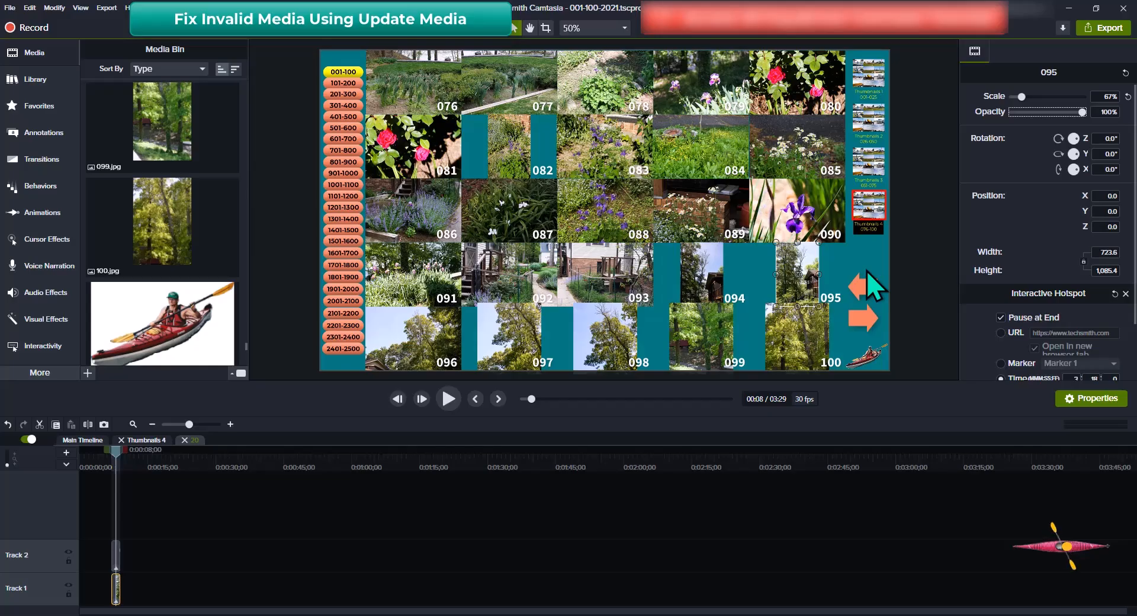
pyautogui.hotkey('ctrl', 'shift', 'u')
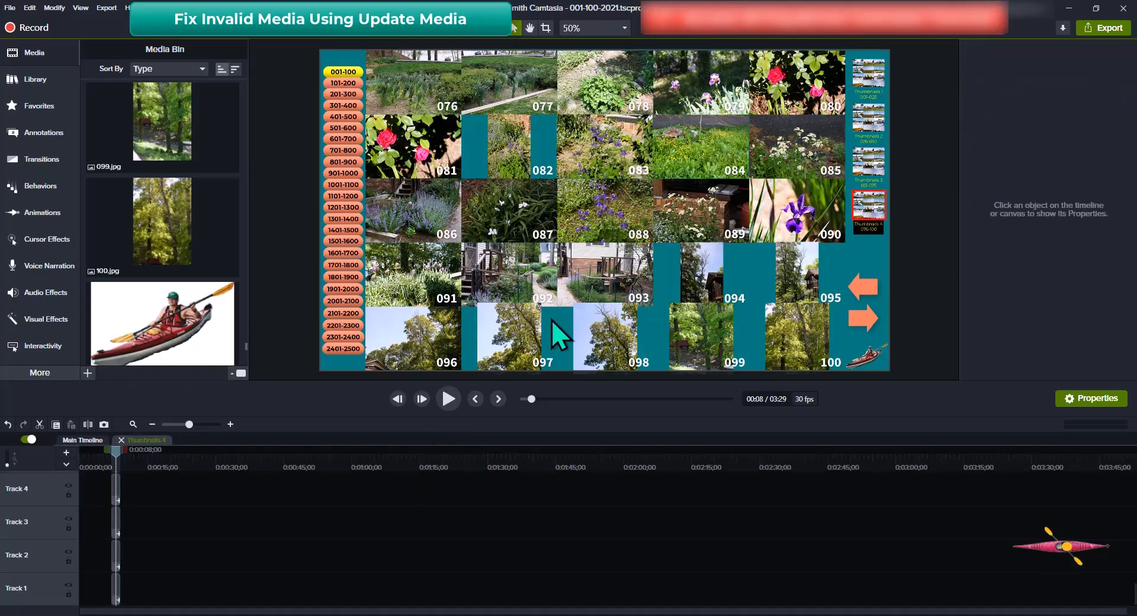
# Open the 097 group and enter a 67% Scale for photo 097
pyautogui.click(514, 344)
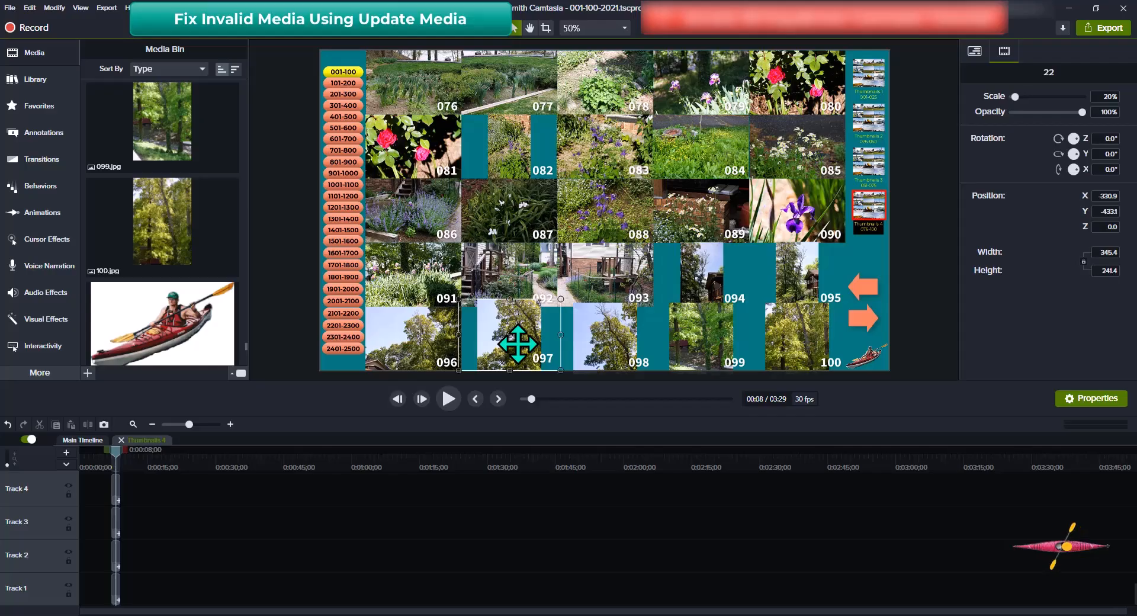
pyautogui.moveTo(518, 347); pyautogui.dragTo(518, 344)
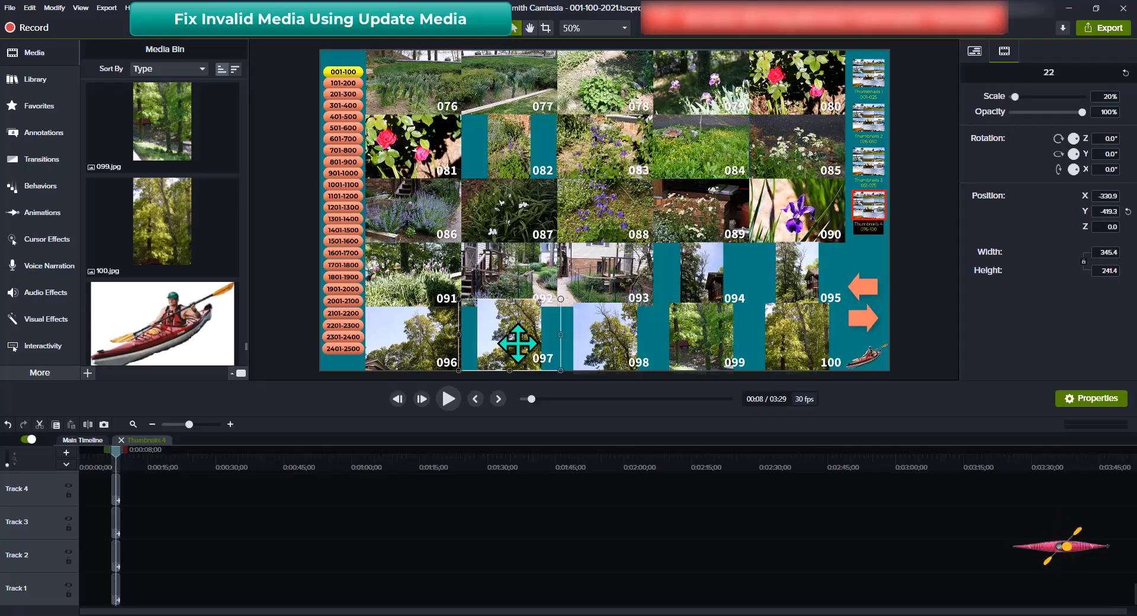
pyautogui.click(519, 344)
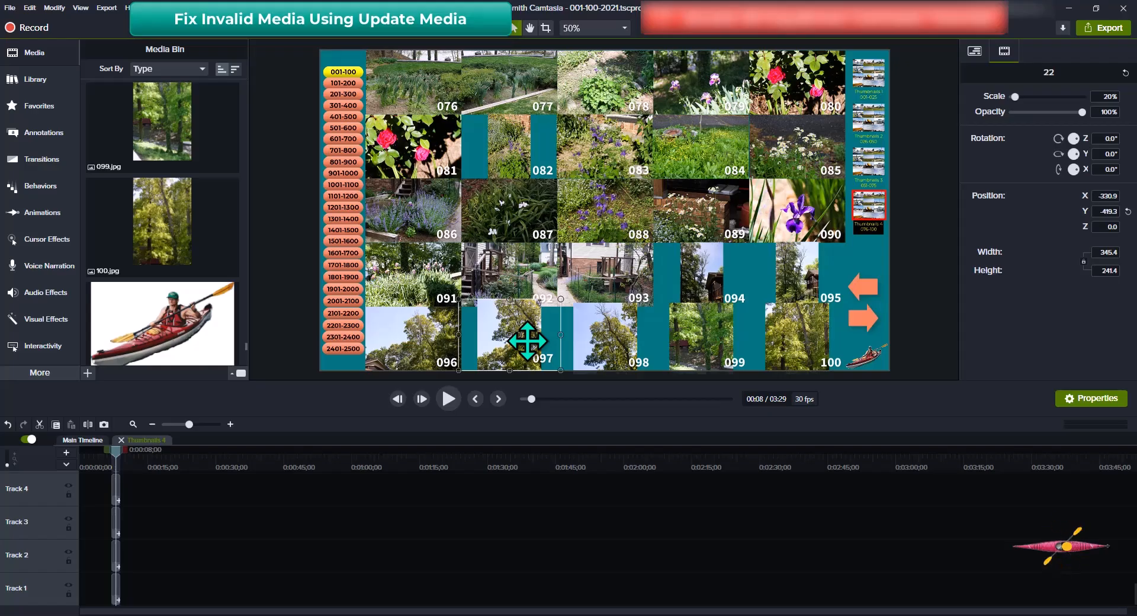
pyautogui.moveTo(528, 342); pyautogui.dragTo(528, 341)
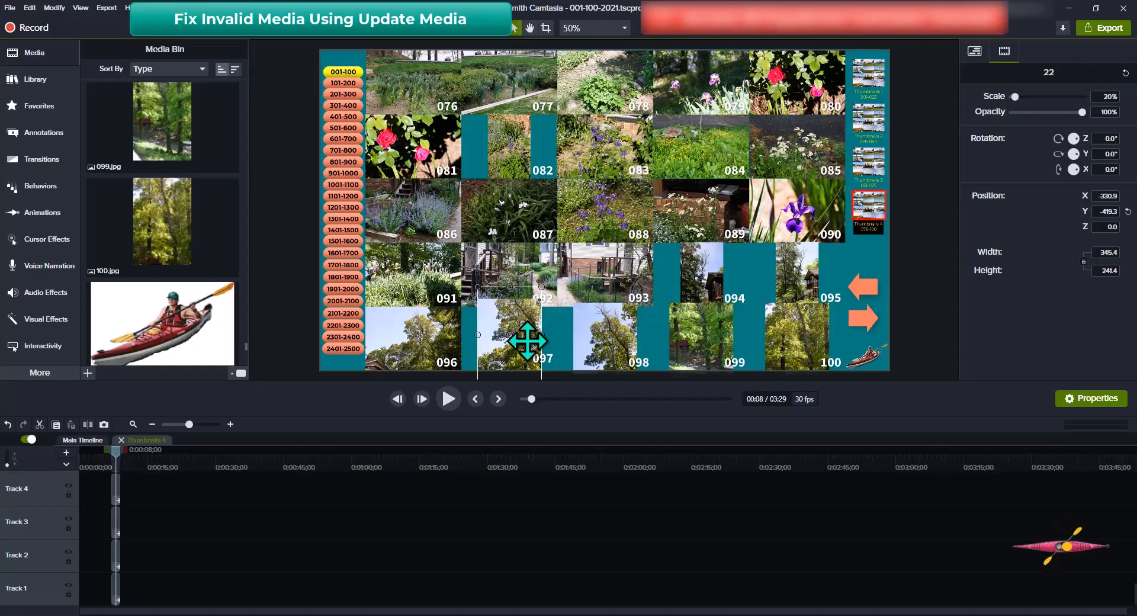
pyautogui.doubleClick(527, 340)
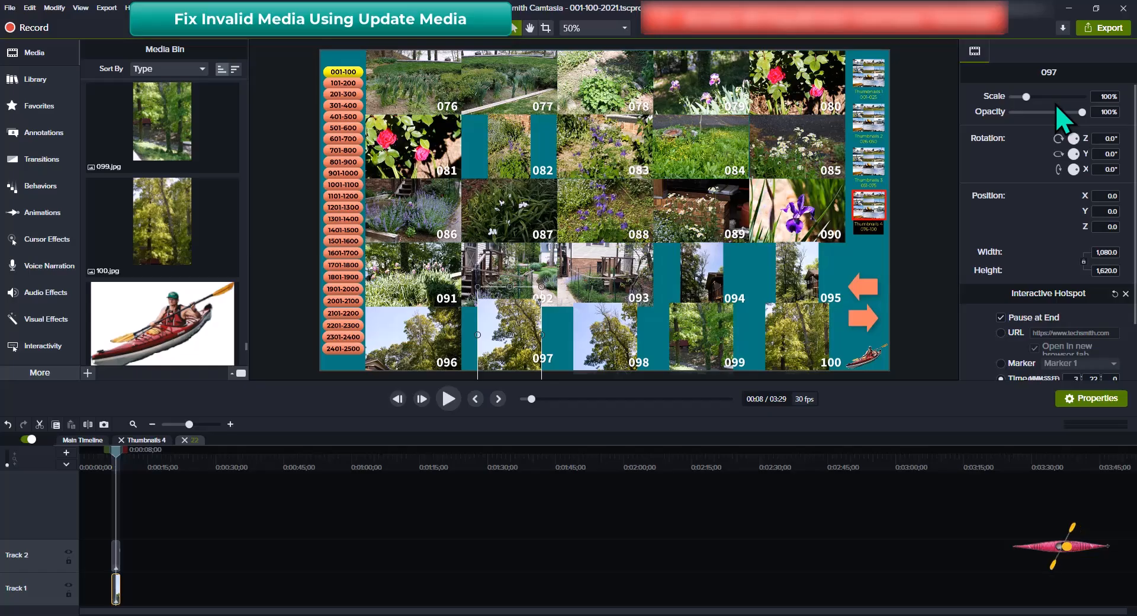
pyautogui.click(1101, 96)
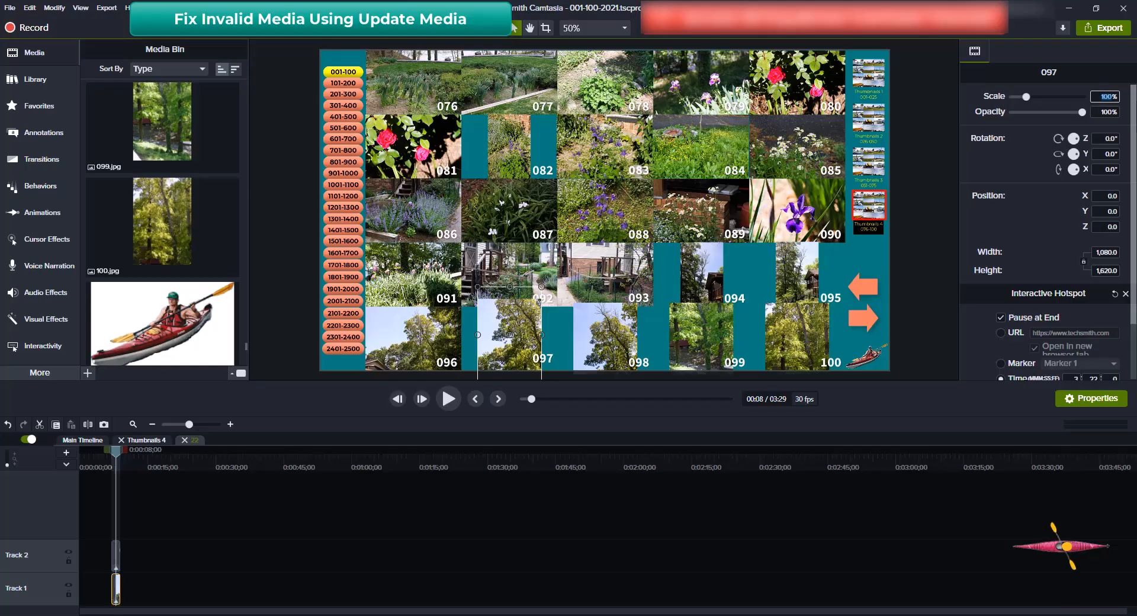
pyautogui.write('6')
pyautogui.write('7')
pyautogui.press('Tab')
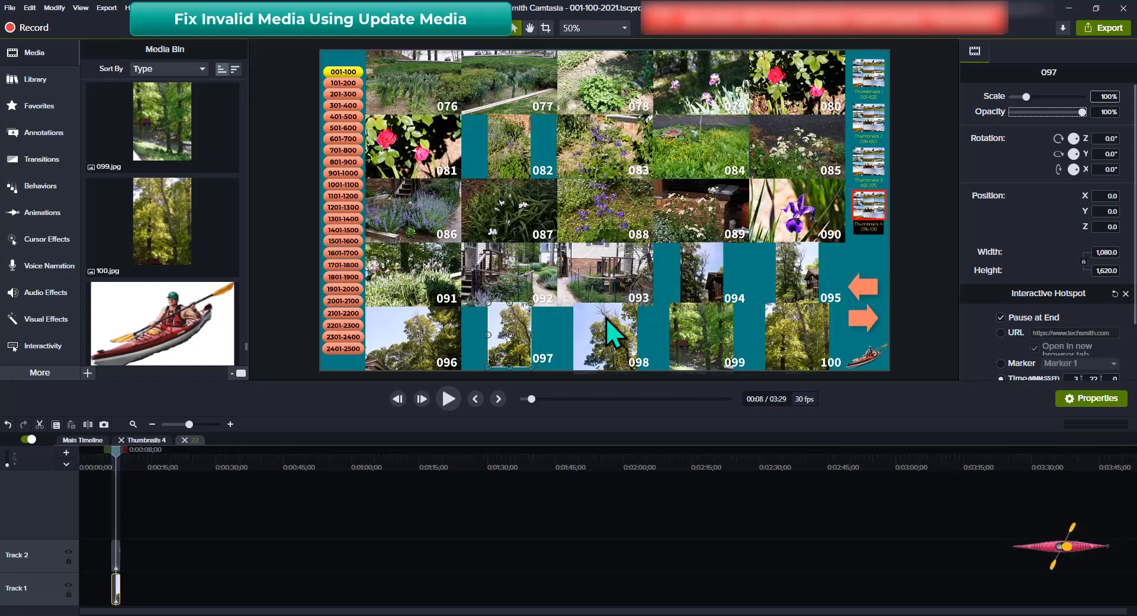
# Select photo 097 on the canvas and nudge it downward with the Down arrow key
pyautogui.press('Down')
pyautogui.click(509, 336)
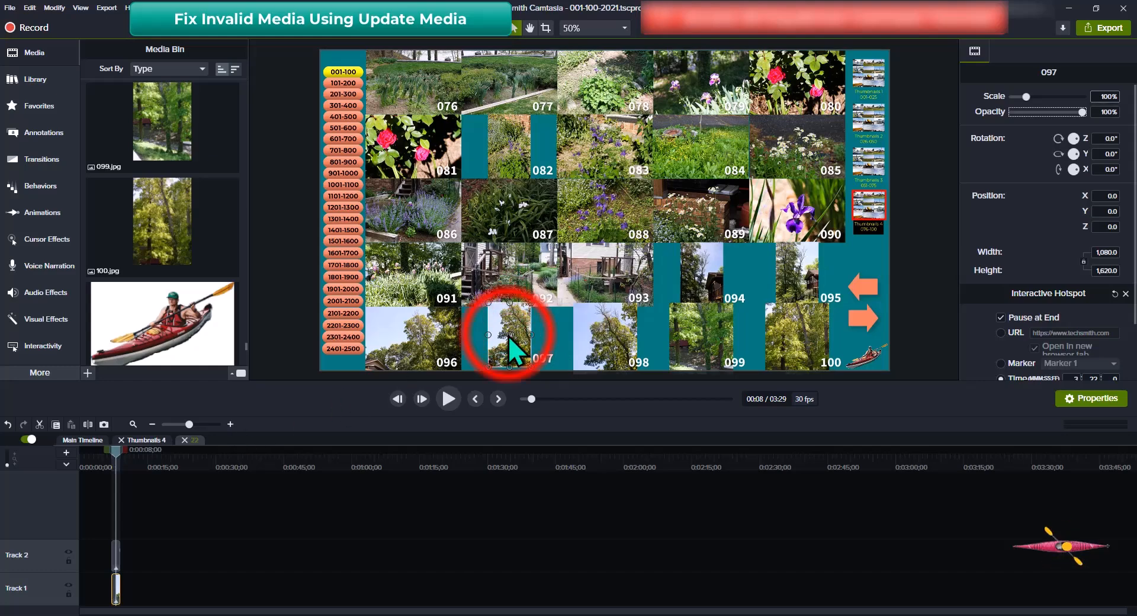
pyautogui.press('Down')
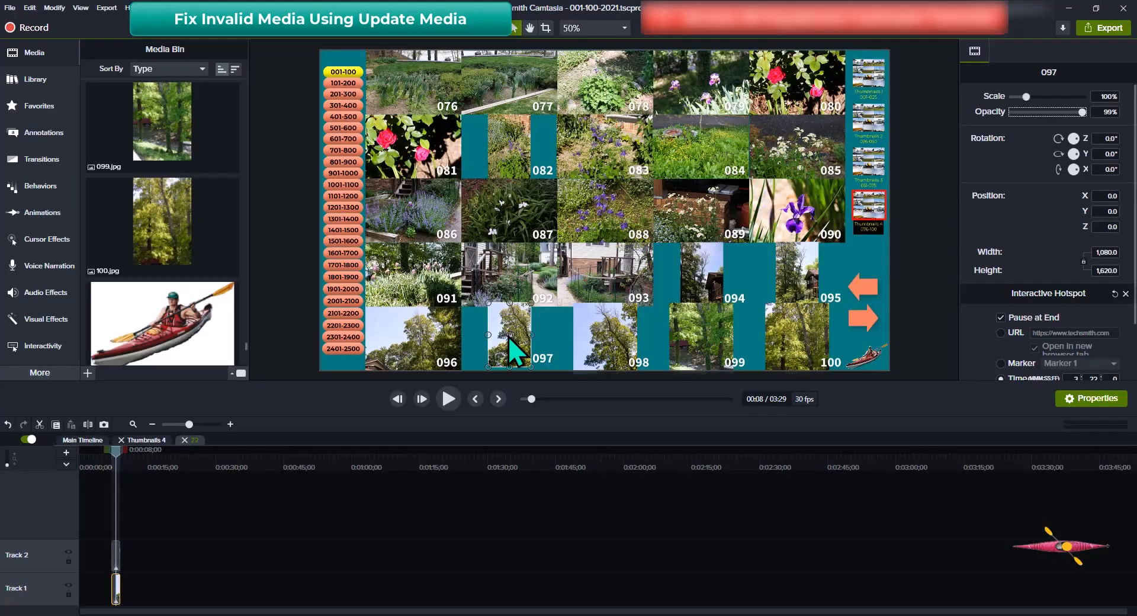
pyautogui.press('Down')
pyautogui.press('Down')
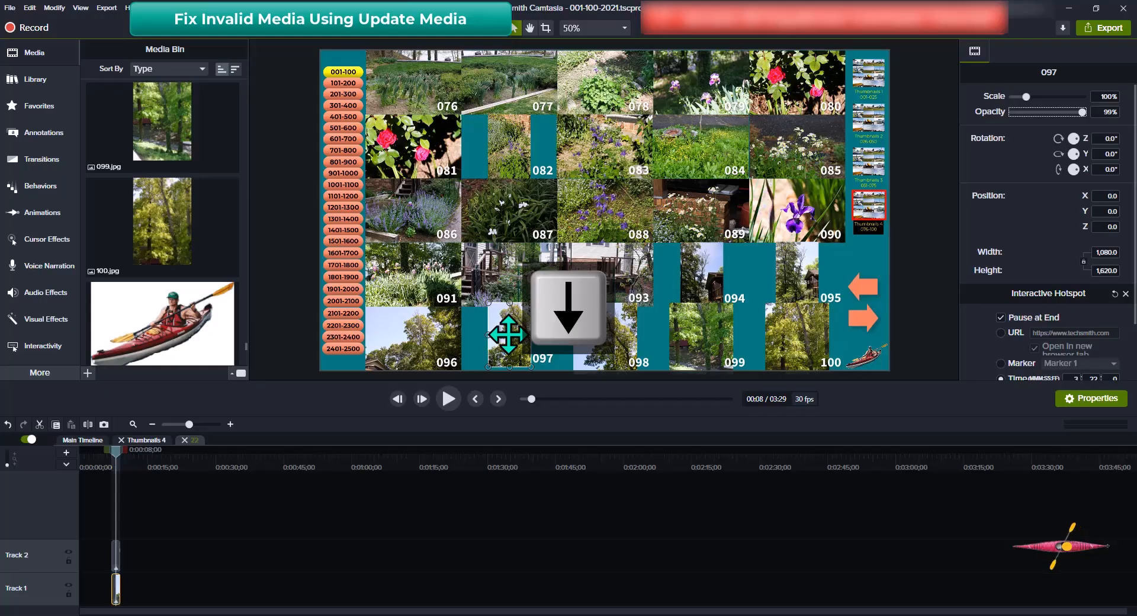
pyautogui.click(508, 334)
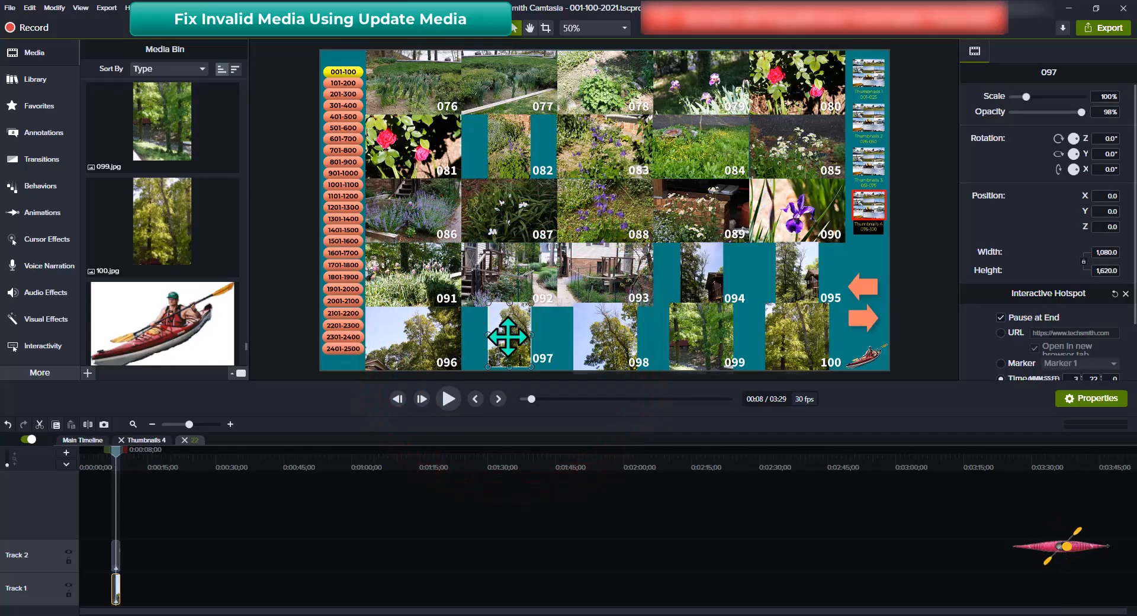
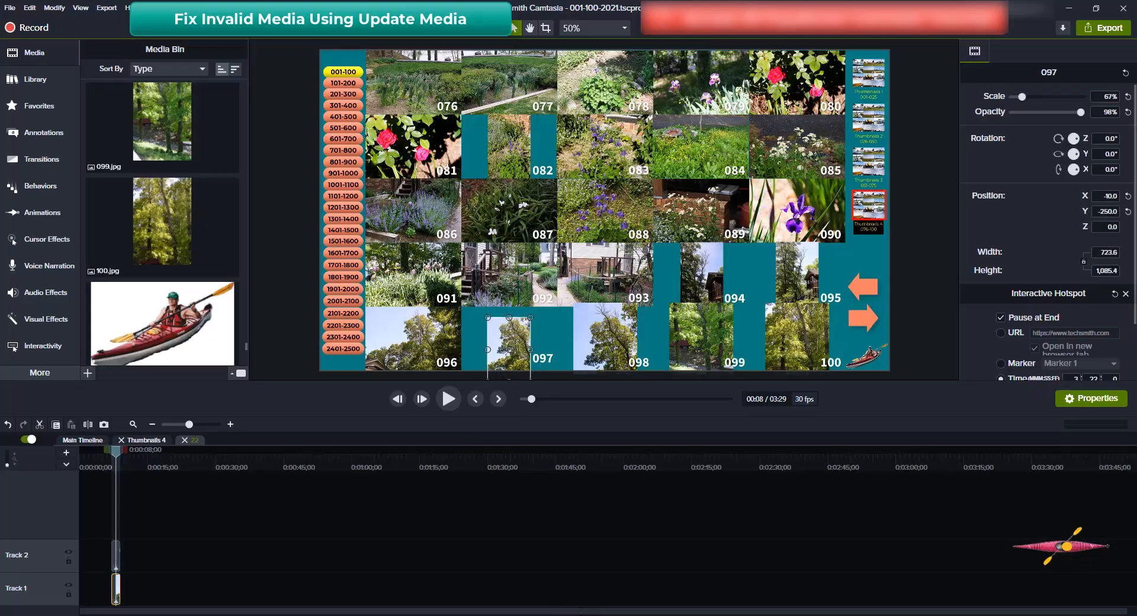
# Snap photo 097's bottom to the canvas edge, deselect it, and close the group back to Thumbnails 4
pyautogui.click(506, 347)
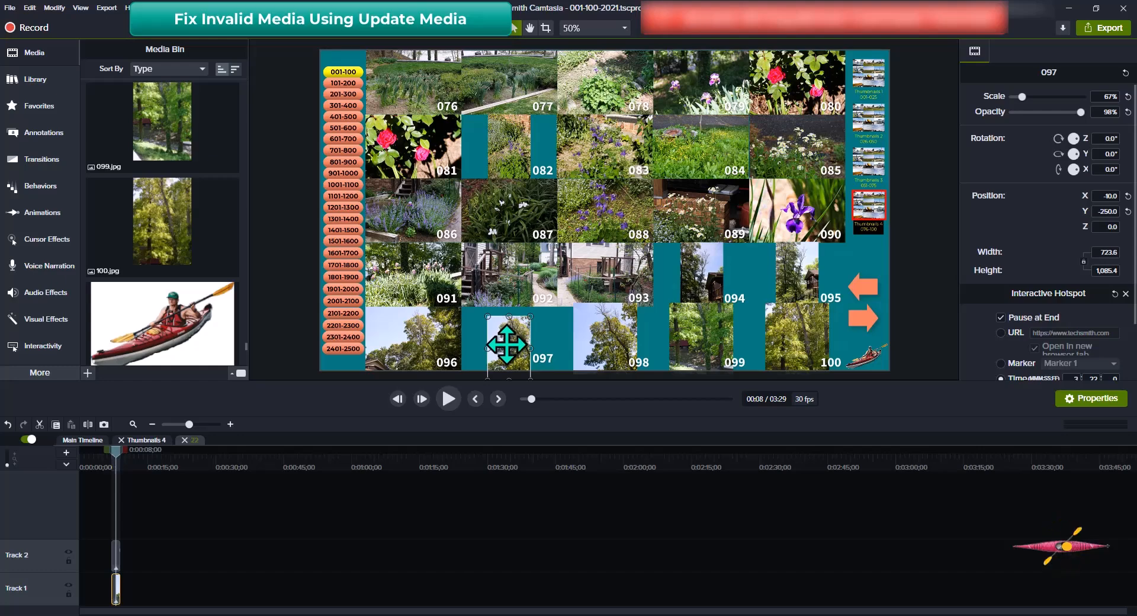
pyautogui.moveTo(507, 347); pyautogui.dragTo(507, 345)
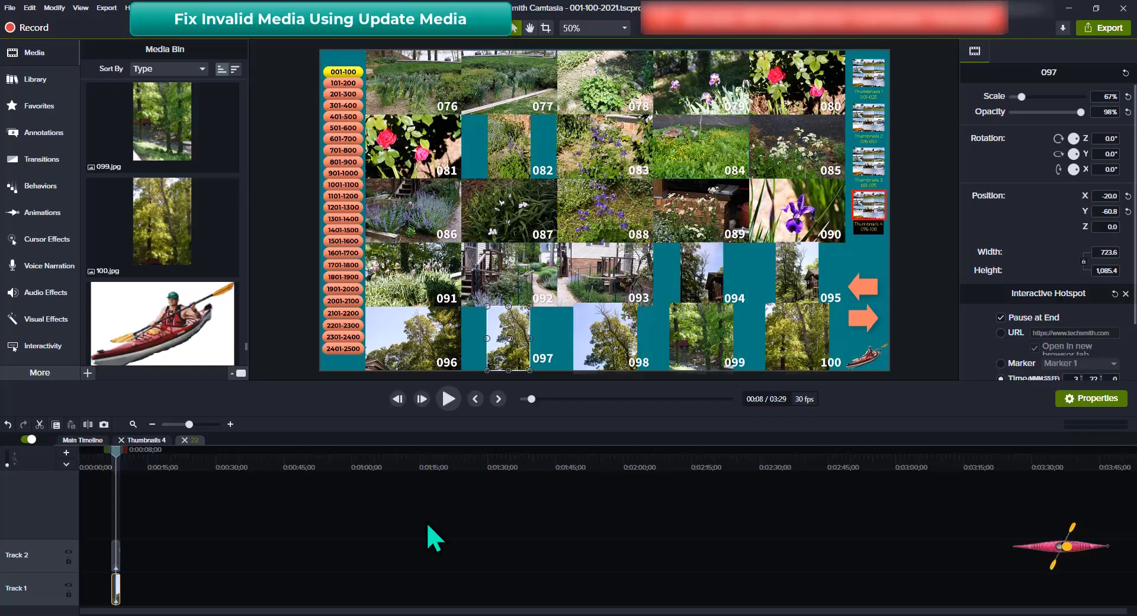
pyautogui.hotkey('ctrl', 'shift', 'u')
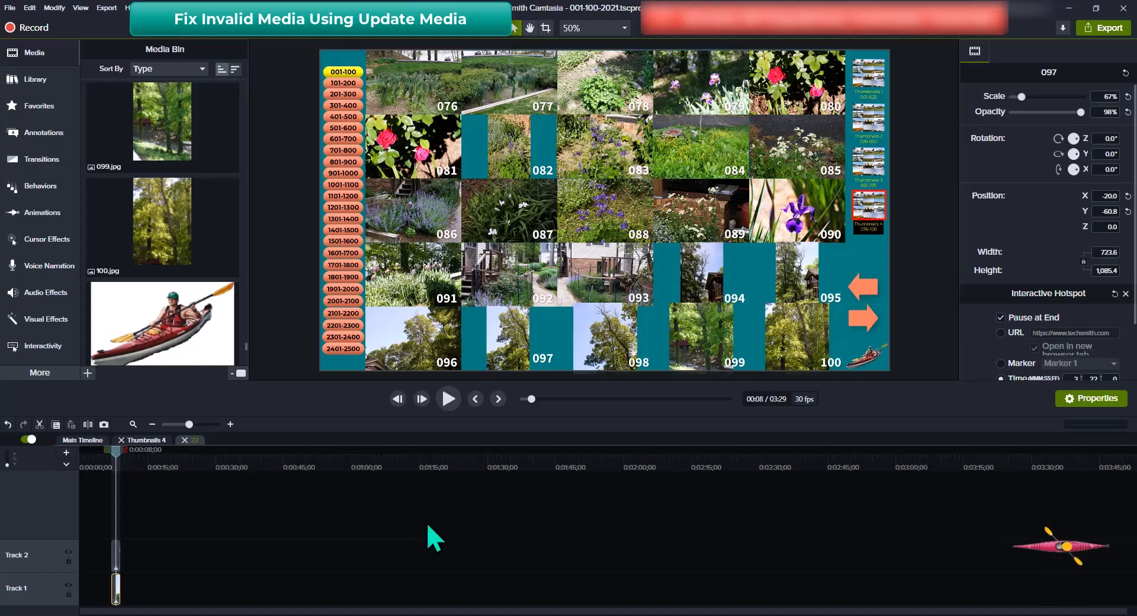
pyautogui.hotkey('ctrl', 'shift', 'g')
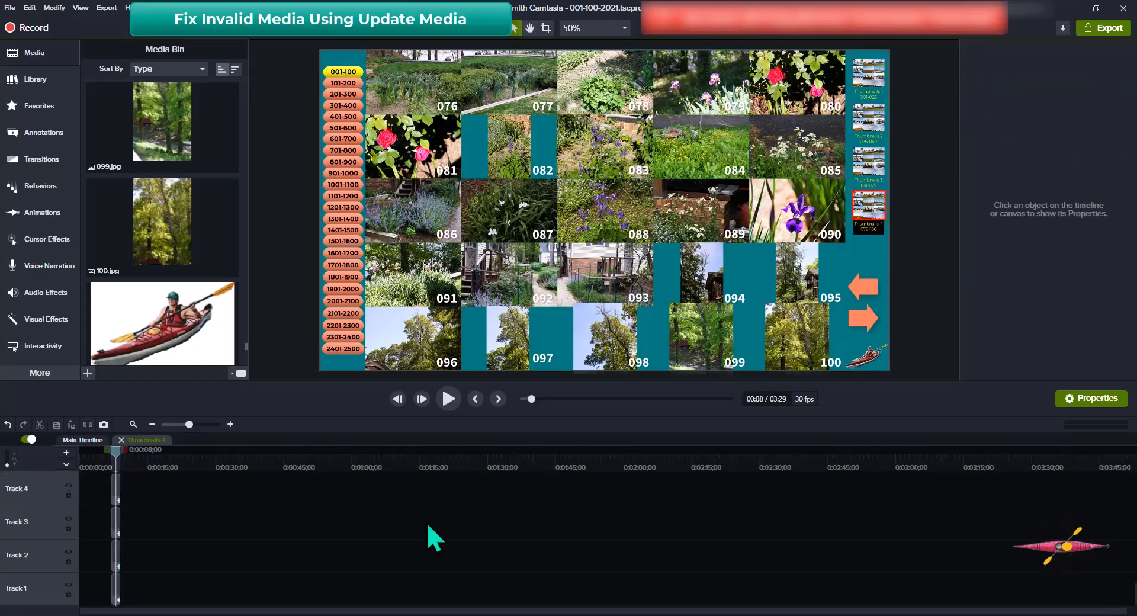
# Select the 098 group tile on the canvas, nudging it slightly upward
pyautogui.click(607, 340)
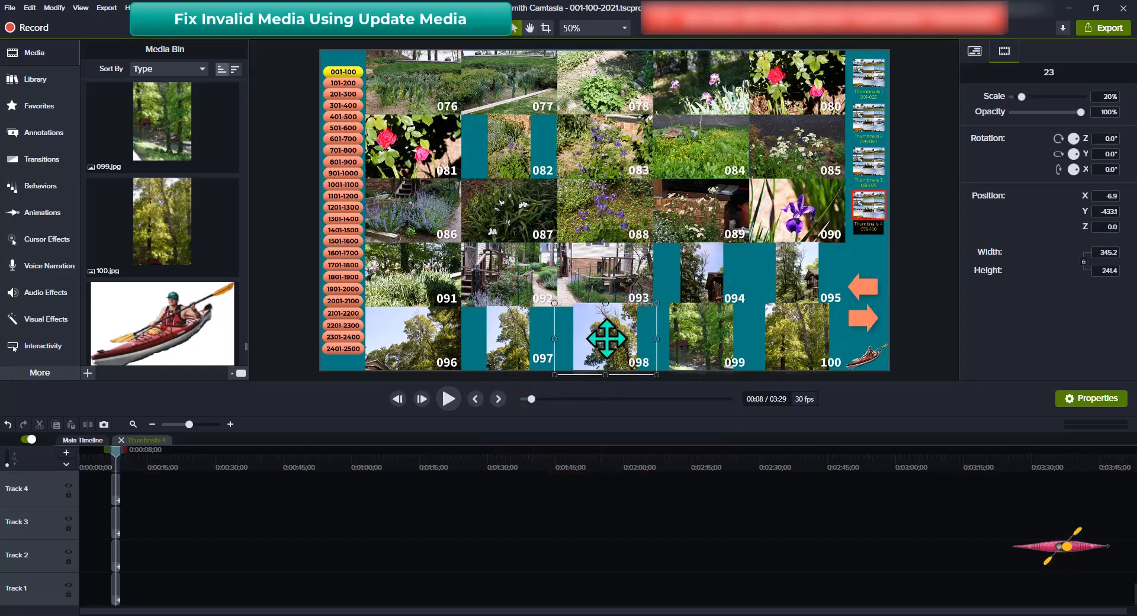
pyautogui.click(607, 339)
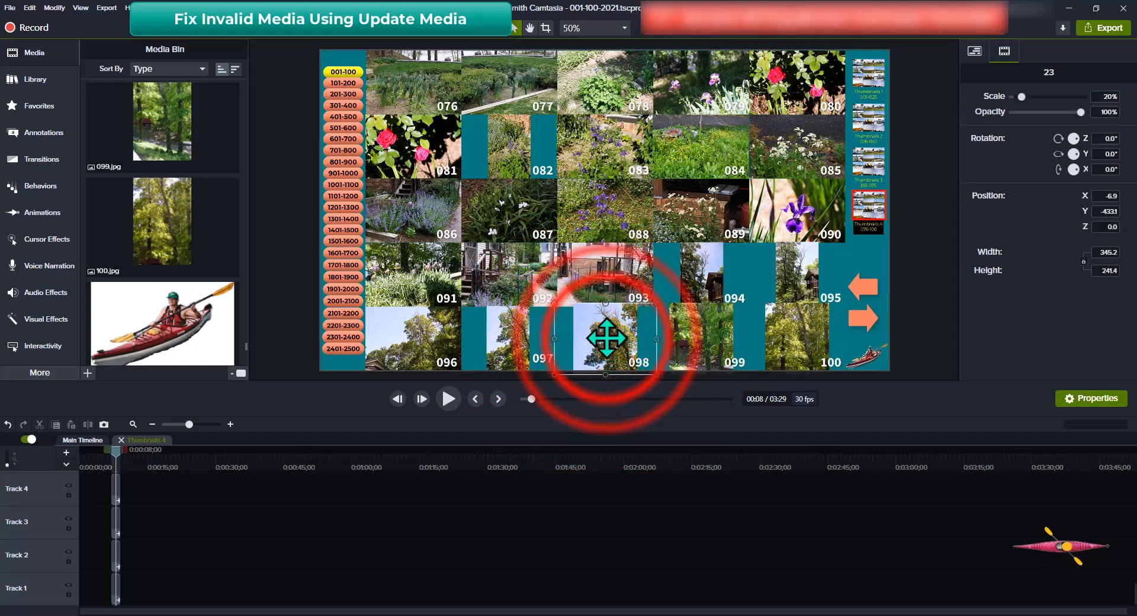
pyautogui.moveTo(606, 340); pyautogui.dragTo(613, 338)
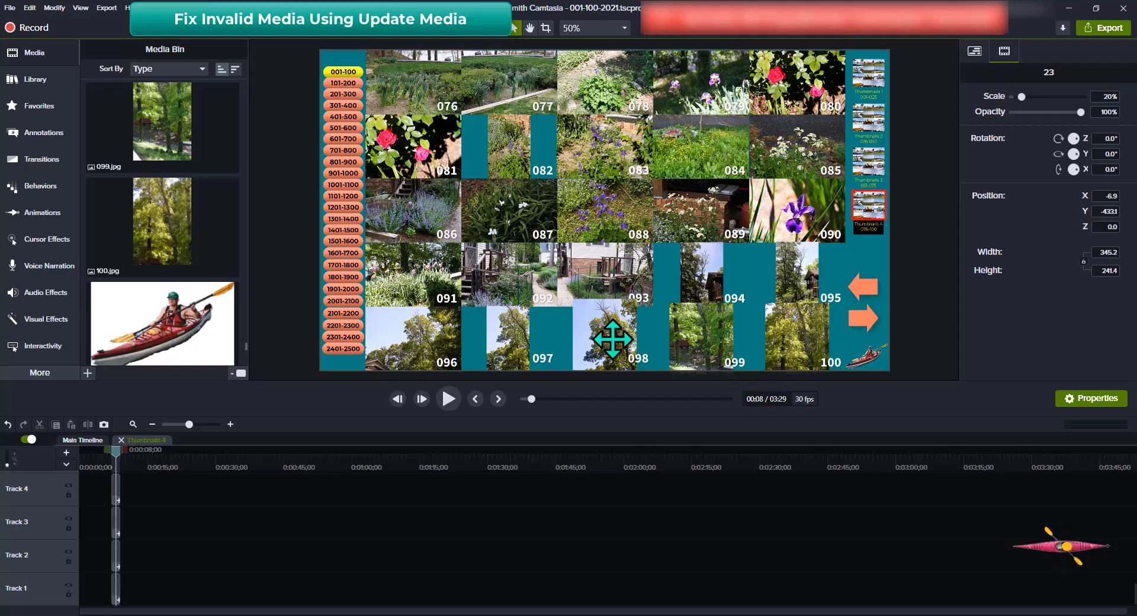
# Open group 23 and set photo 098's Scale to 67%
pyautogui.doubleClick(613, 339)
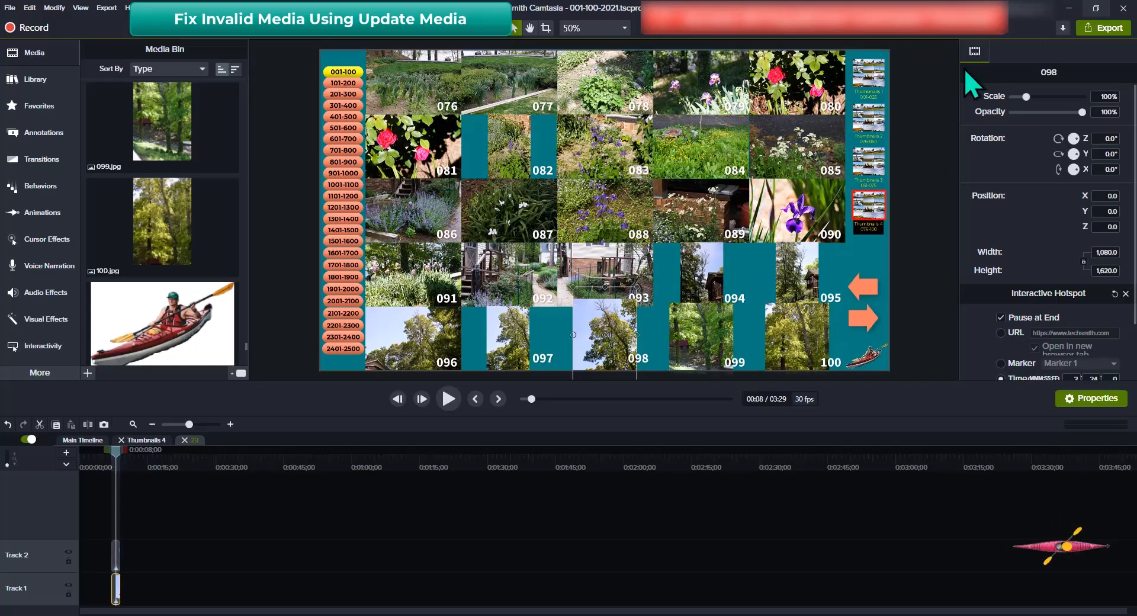
pyautogui.click(1097, 96)
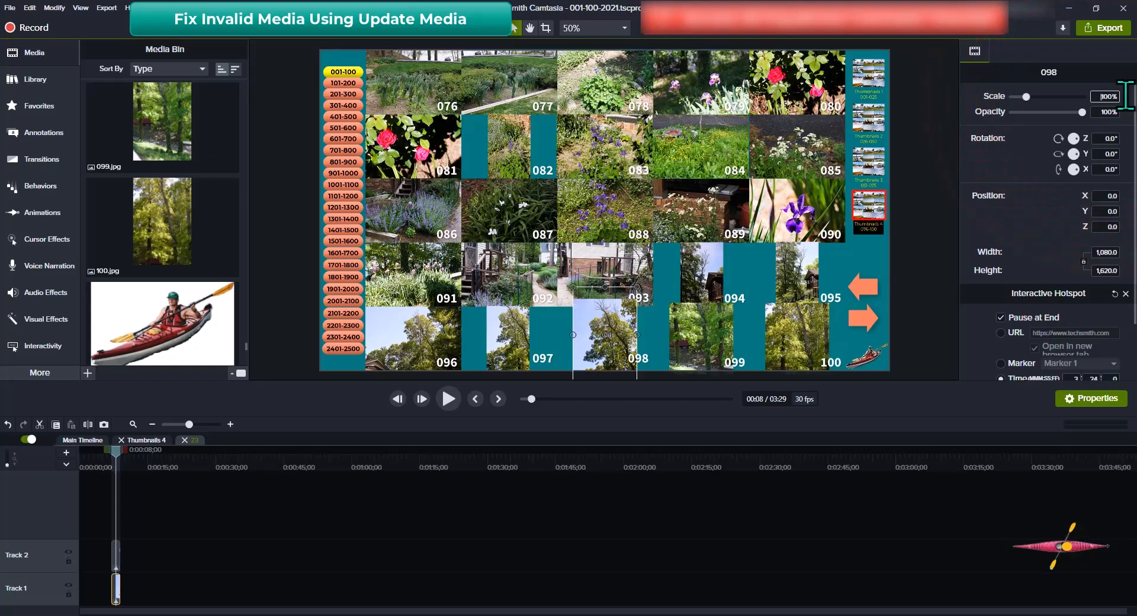
pyautogui.moveTo(1126, 98); pyautogui.dragTo(1128, 102)
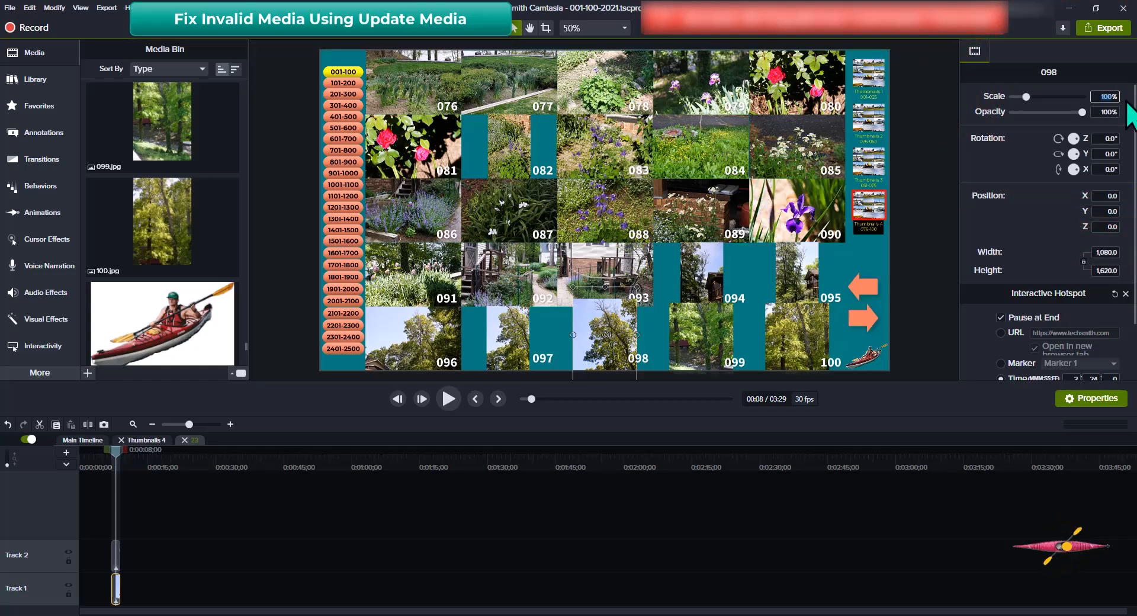
pyautogui.write('6')
pyautogui.write('7')
pyautogui.press('Tab')
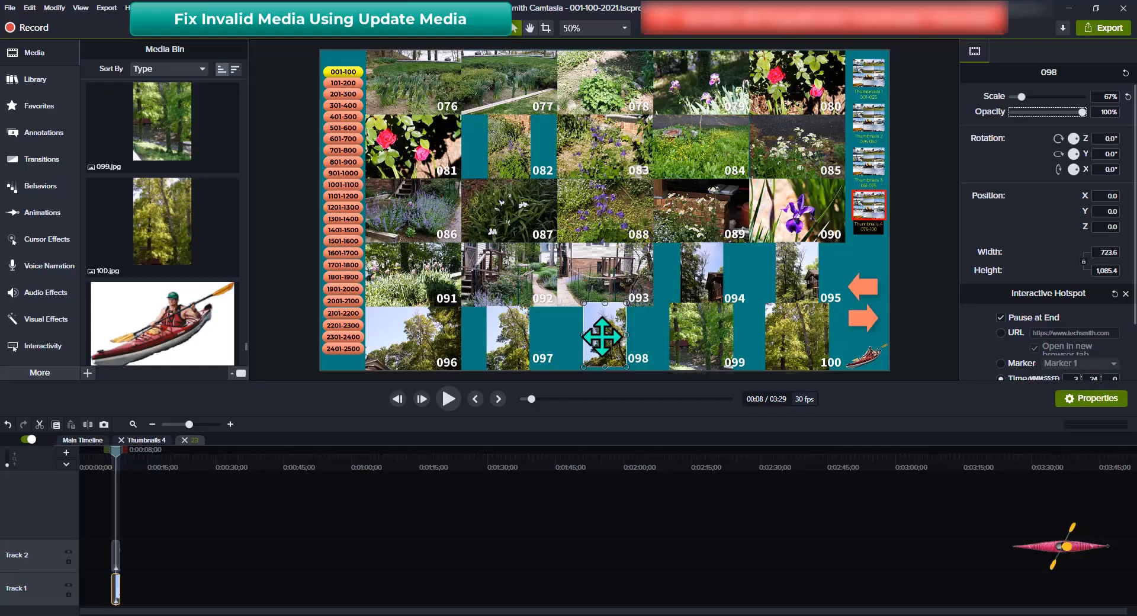
# Snap photo 098's bottom to the canvas edge, deselect it, and close the group back to Thumbnails 4
pyautogui.click(602, 336)
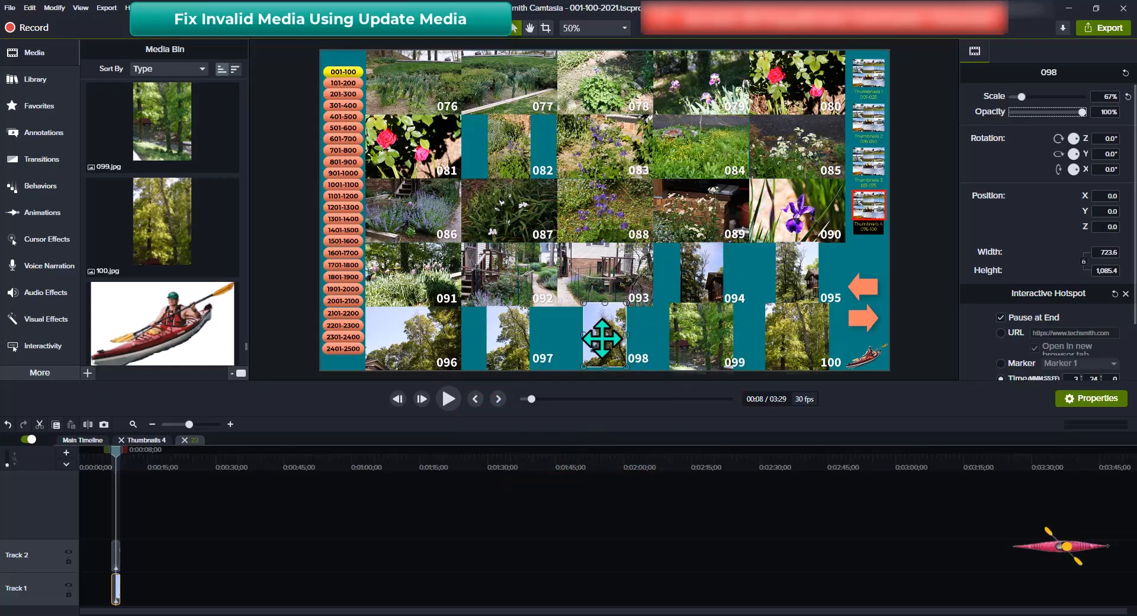
pyautogui.moveTo(602, 338); pyautogui.dragTo(598, 341)
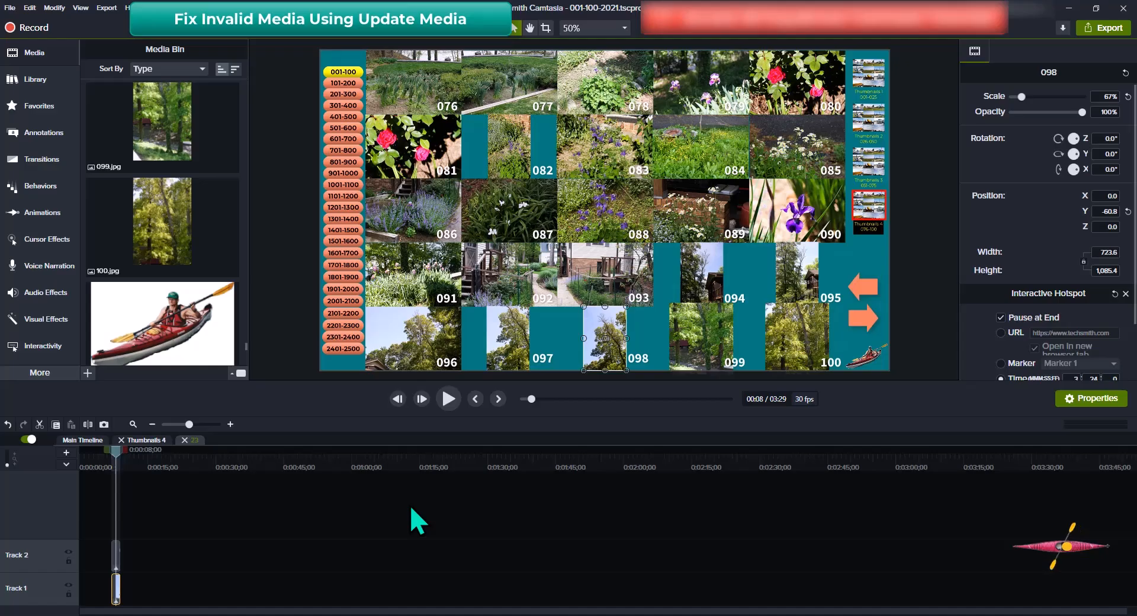
pyautogui.hotkey('ctrl', 'shift', 'u')
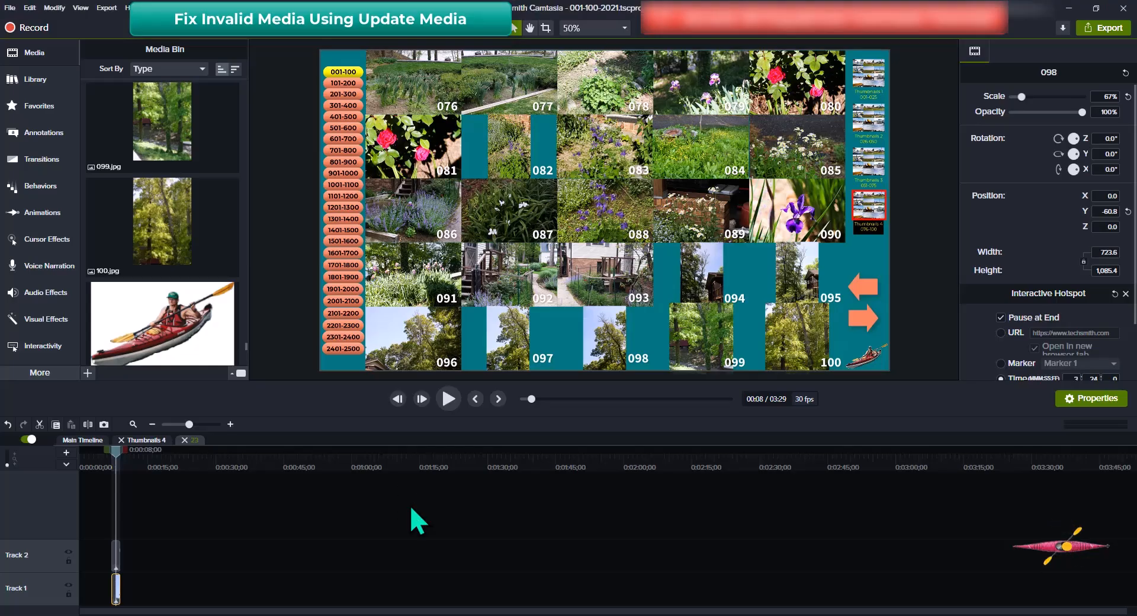
pyautogui.hotkey('ctrl', 'shift', 'g')
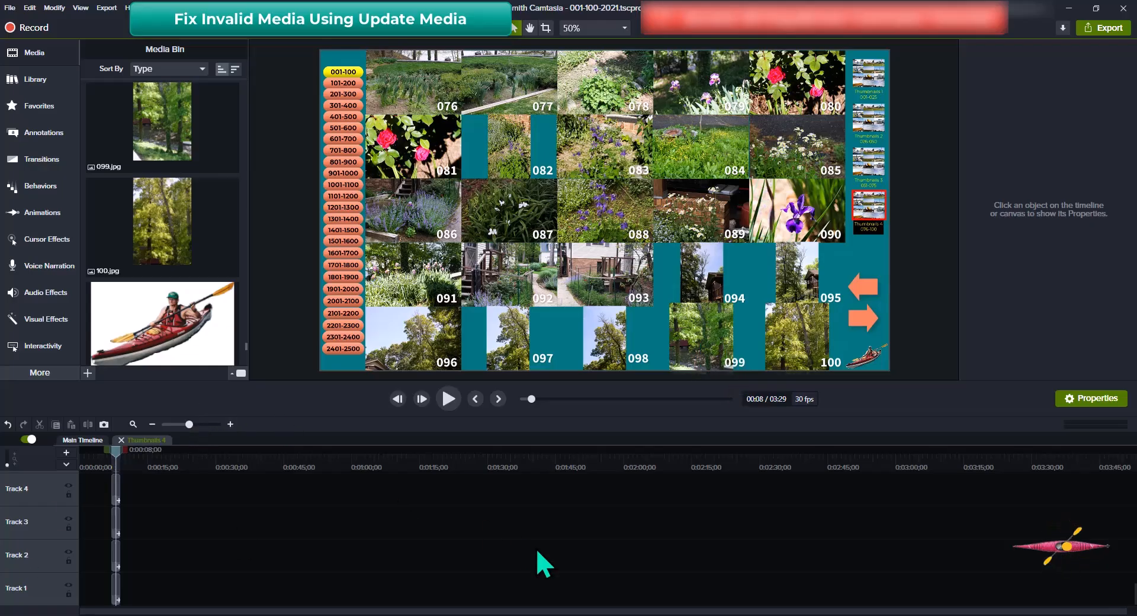
# Open group 24, set photo 099's Scale to 67%, and deselect it
pyautogui.click(701, 344)
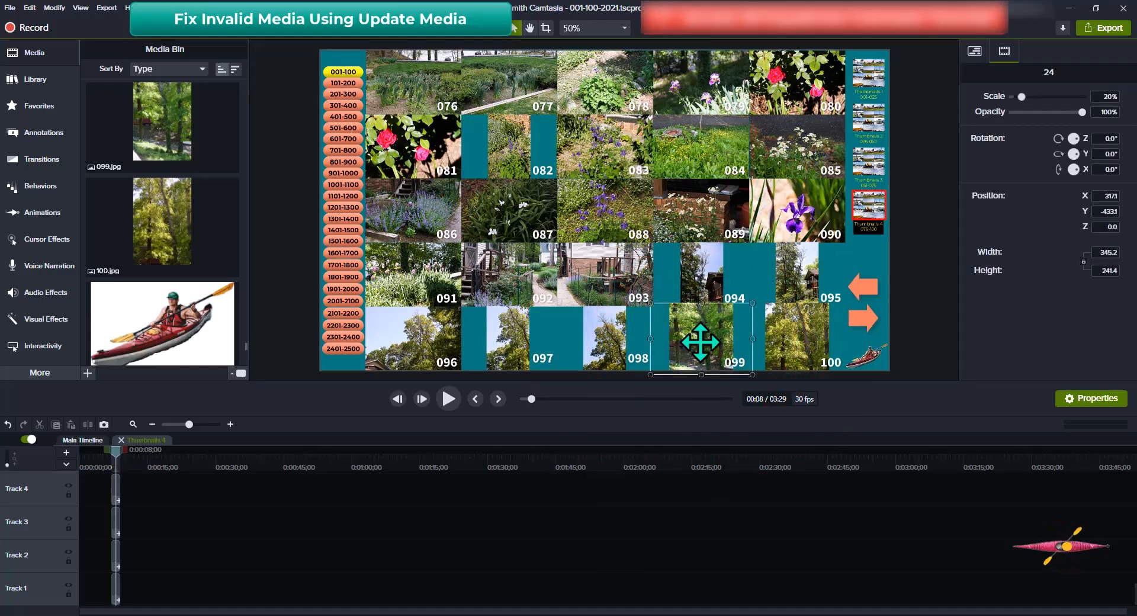
pyautogui.click(701, 344)
pyautogui.doubleClick(711, 342)
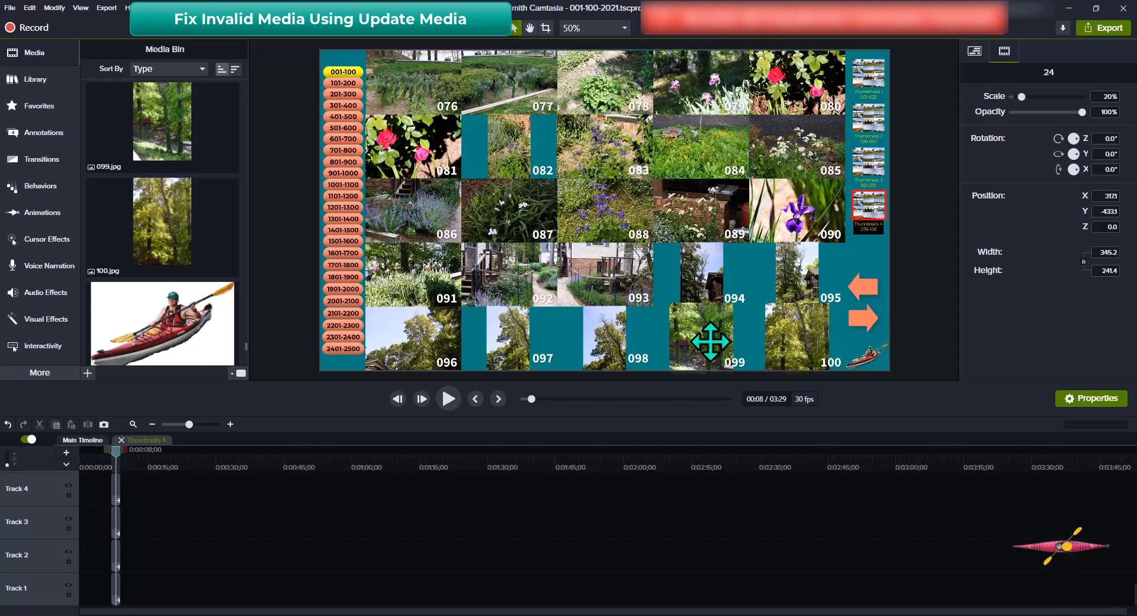
pyautogui.doubleClick(711, 342)
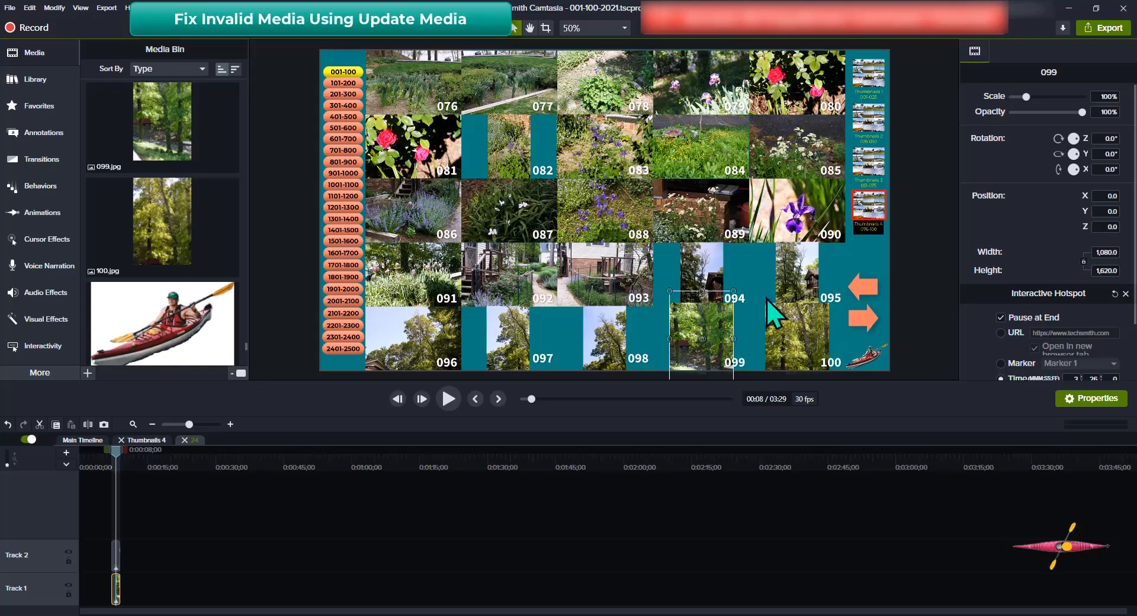
pyautogui.click(1098, 96)
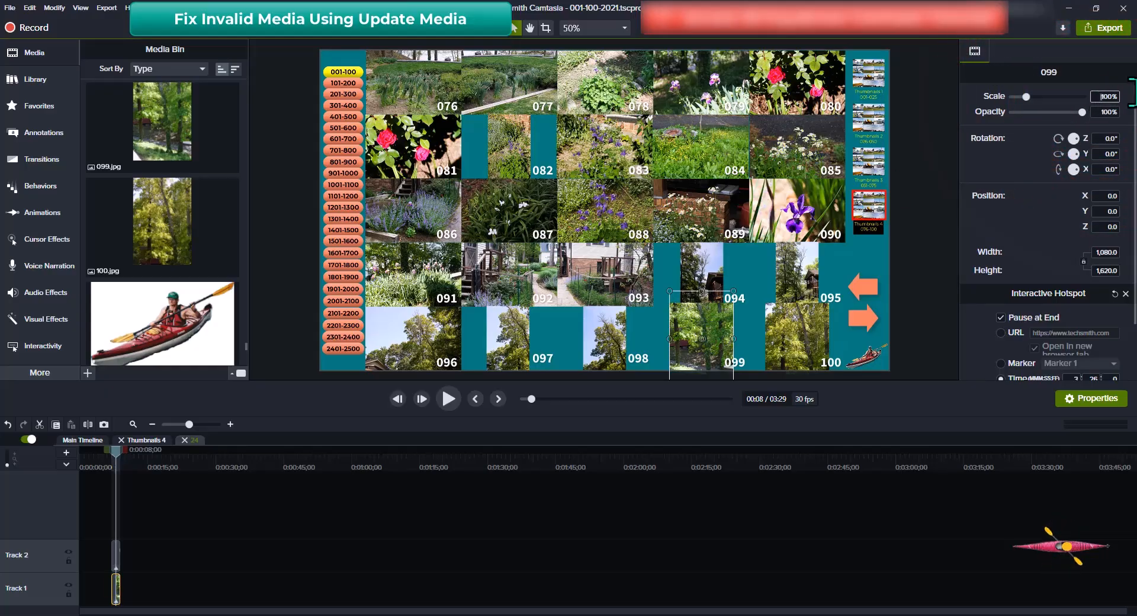
pyautogui.doubleClick(1101, 97)
pyautogui.write('6')
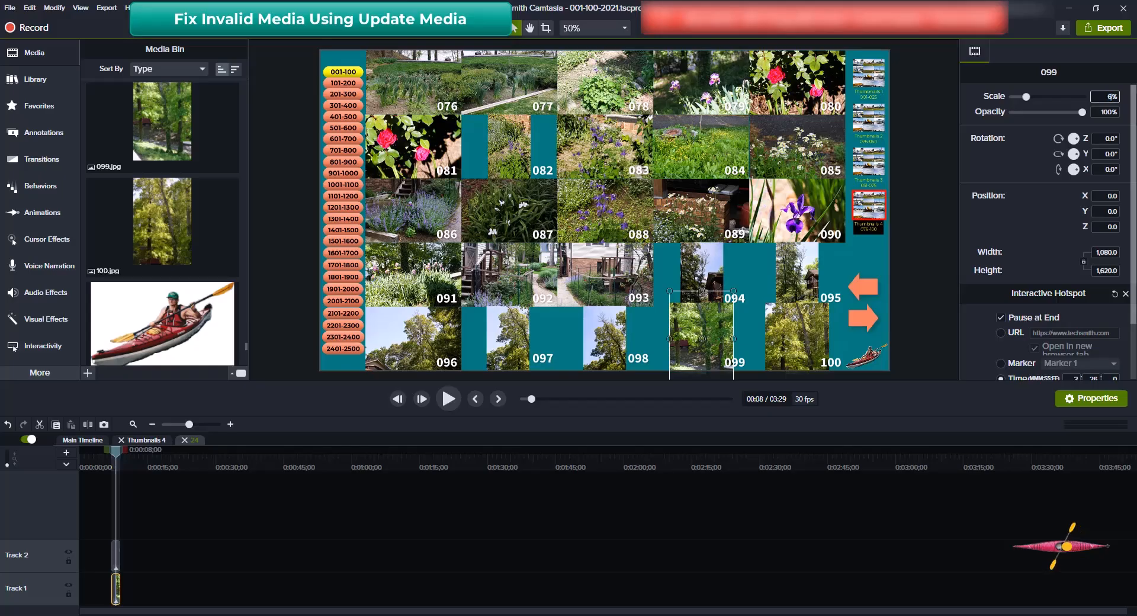
pyautogui.write('7')
pyautogui.press('Tab')
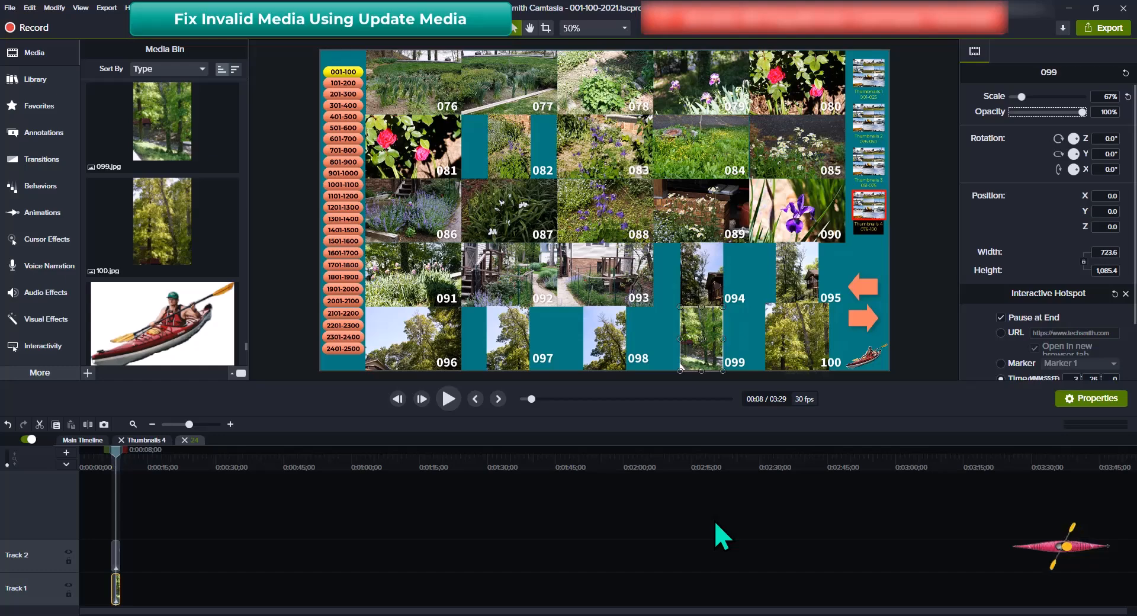
pyautogui.hotkey('ctrl', 'shift', 'u')
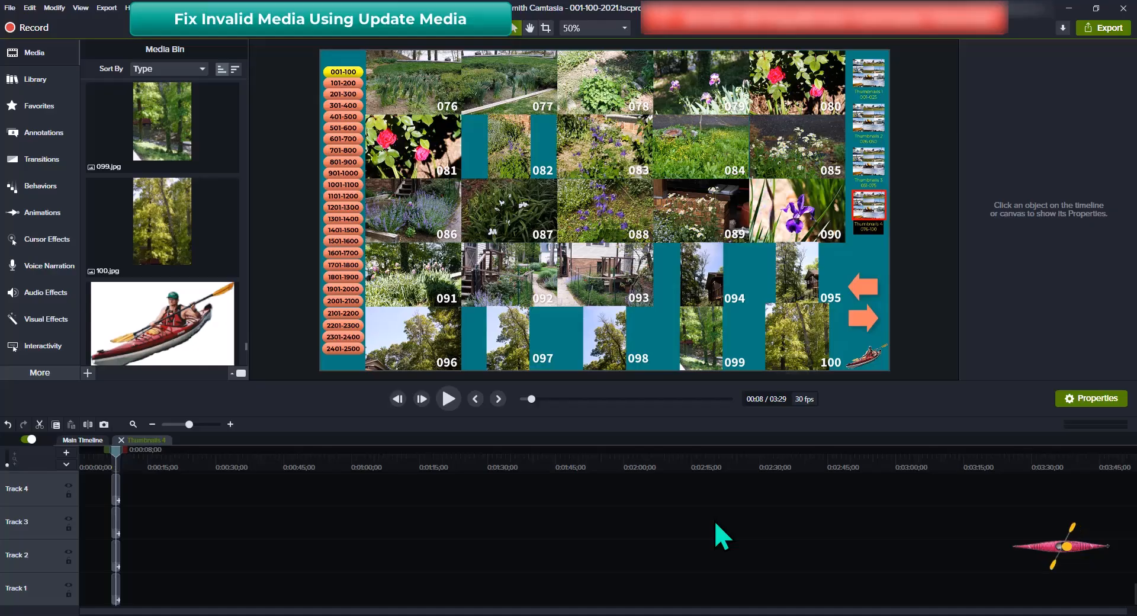
# Select the group holding photo 100, undoing an accidental change with Ctrl+Z
pyautogui.click(798, 340)
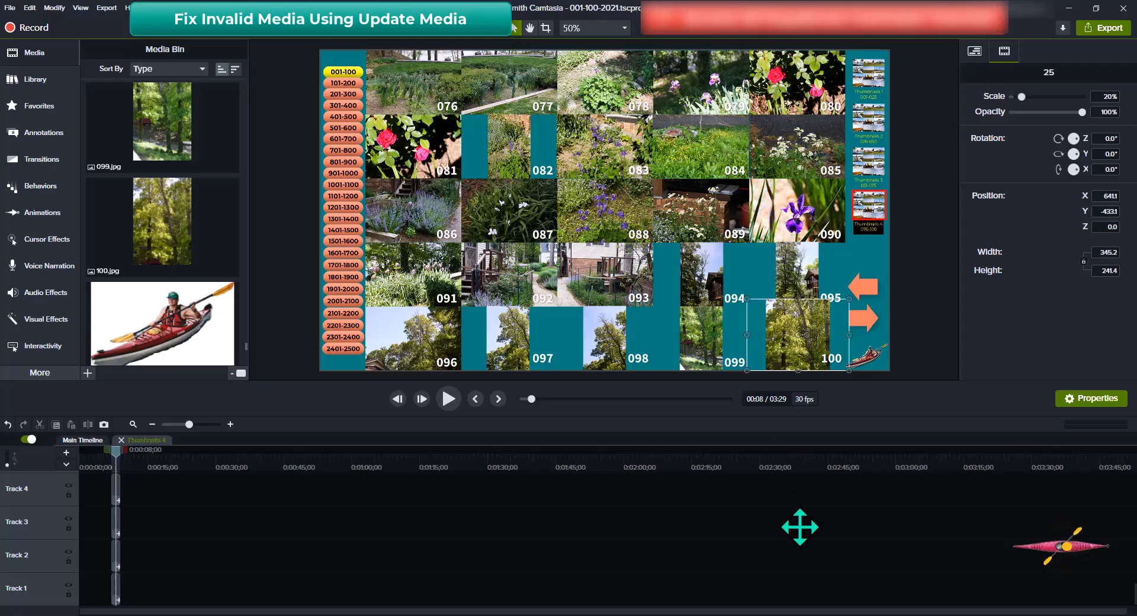
pyautogui.hotkey('ctrl', 'z')
pyautogui.hotkey('ctrl', 'z')
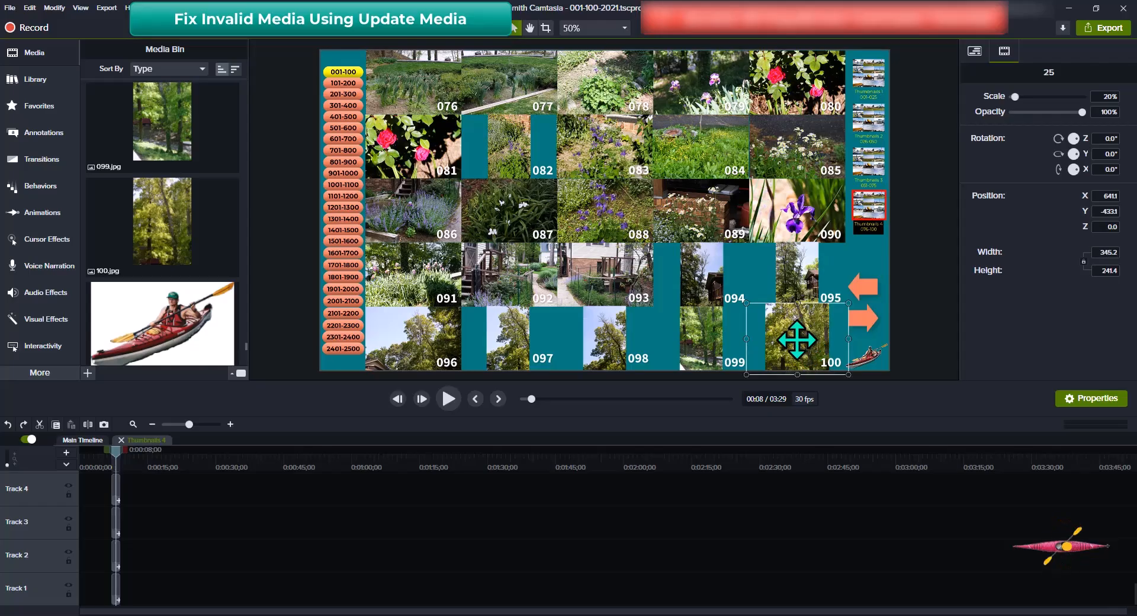
pyautogui.click(798, 340)
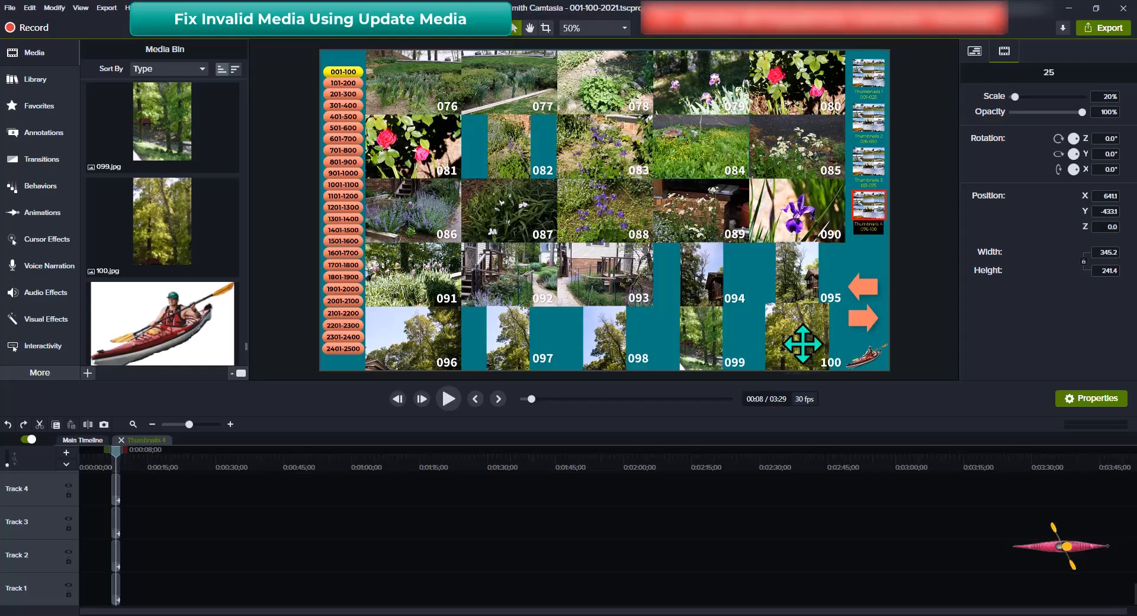
# Open group 25, set photo 100's Scale to 67%, and close it back to Thumbnails 4
pyautogui.doubleClick(803, 343)
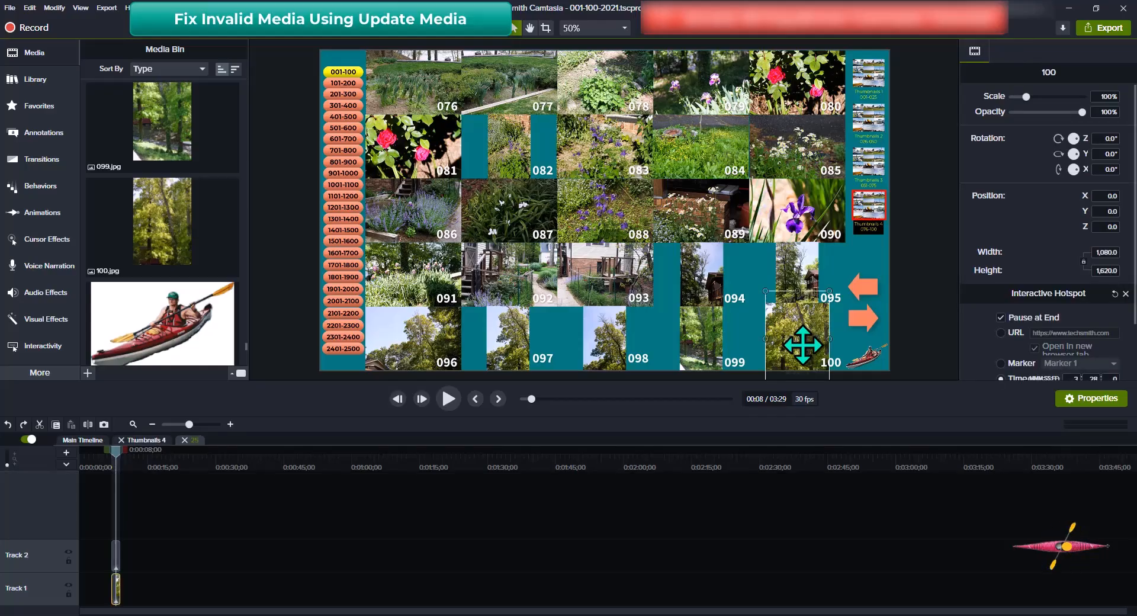
pyautogui.click(1107, 96)
pyautogui.moveTo(1101, 96); pyautogui.dragTo(1132, 99)
pyautogui.write('67')
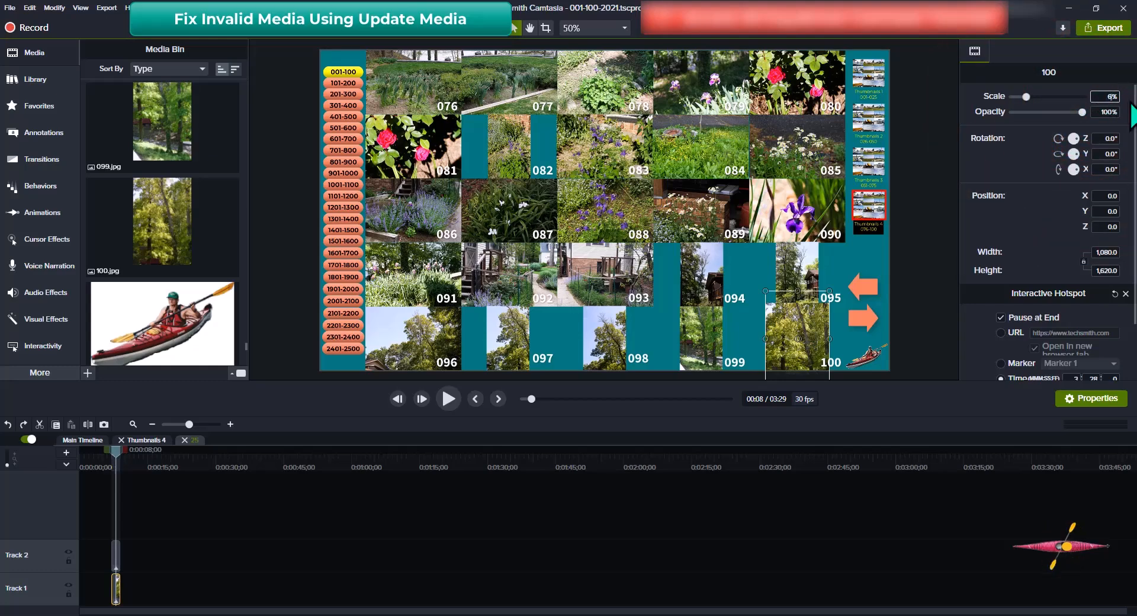
pyautogui.press('Tab')
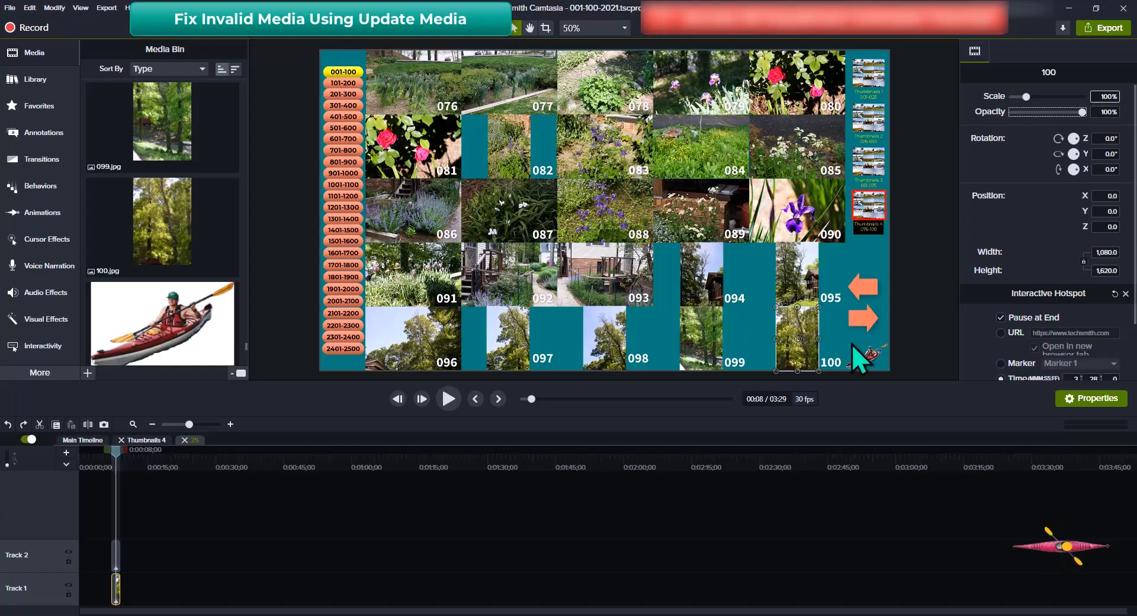
pyautogui.hotkey('ctrl', 'shift', 'u')
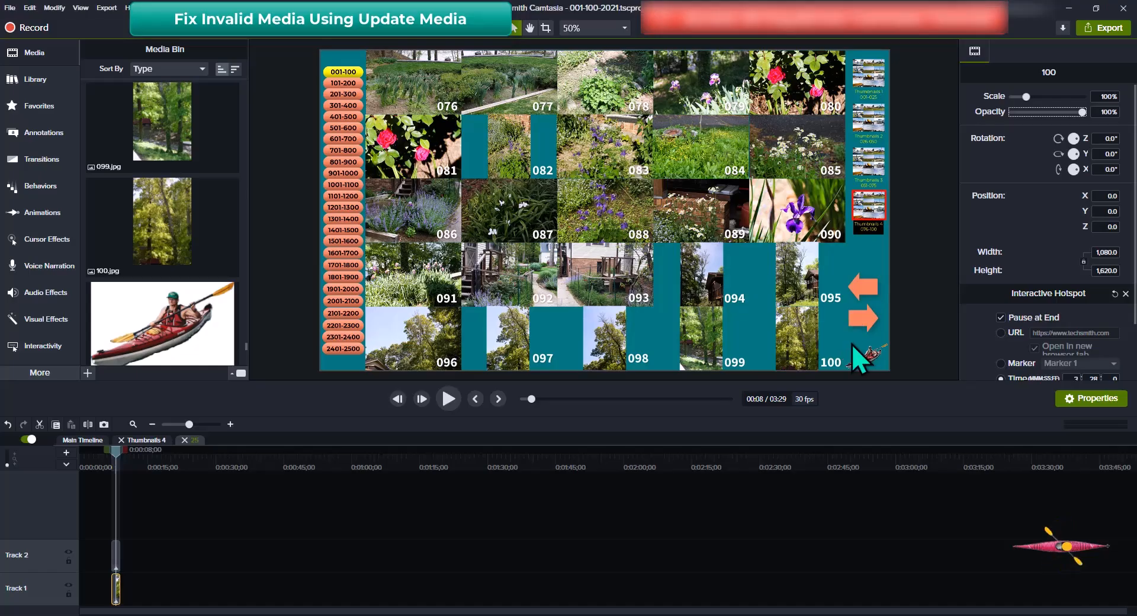
pyautogui.hotkey('ctrl', 'shift', 'g')
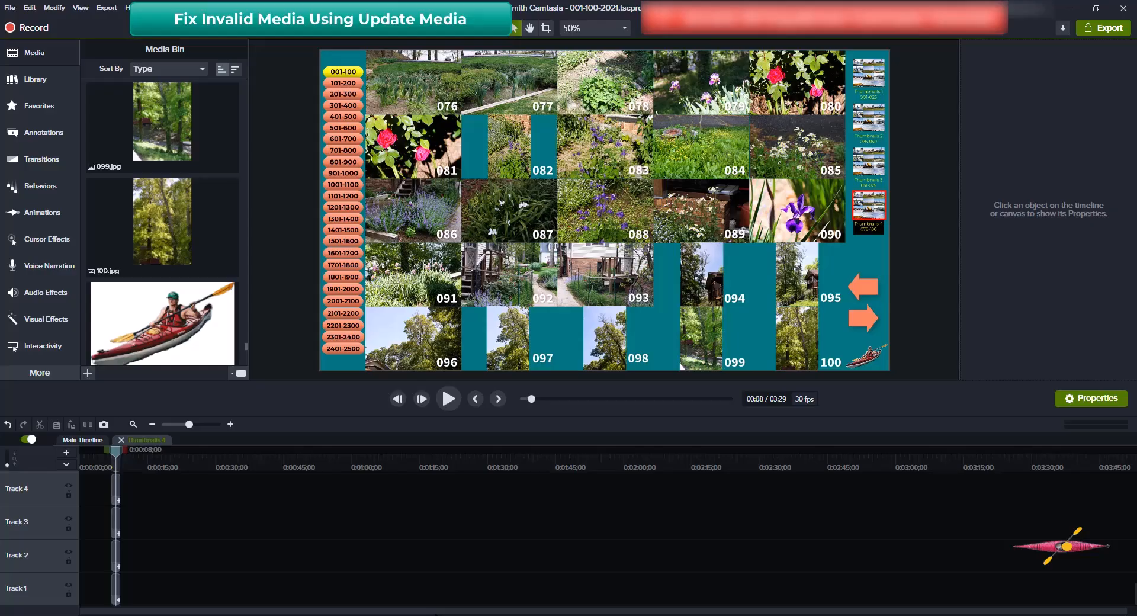
# Ungroup the Thumbnails 4 photo viewer onto Tracks 1–4, save the project, and open the project folder
pyautogui.hotkey('ctrl', 'shift', 'u')
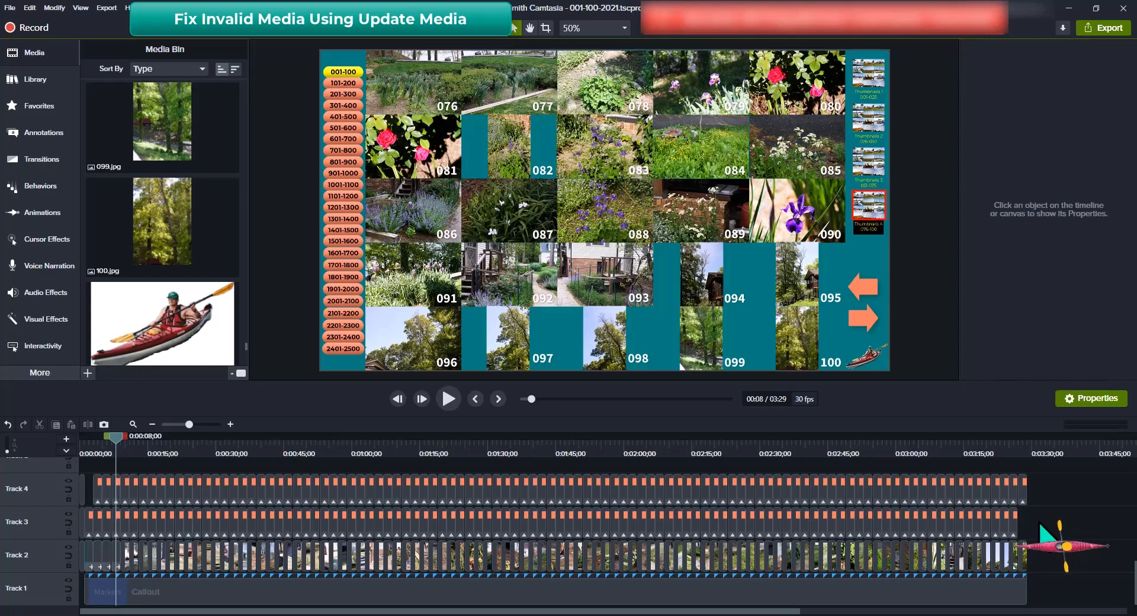
pyautogui.hotkey('ctrl', 's')
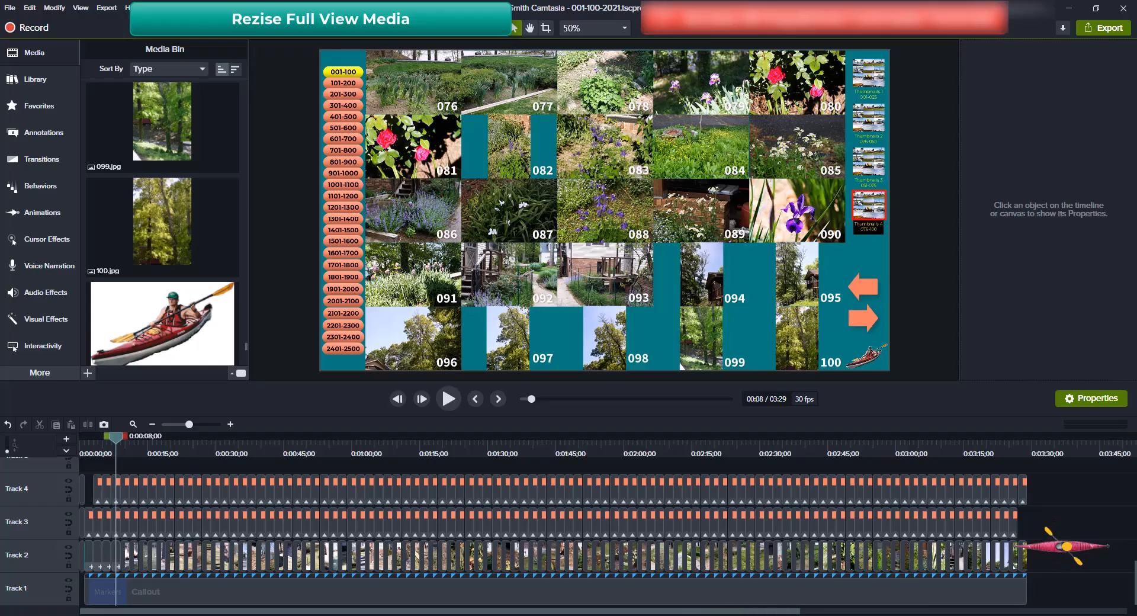
pyautogui.click(605, 615)
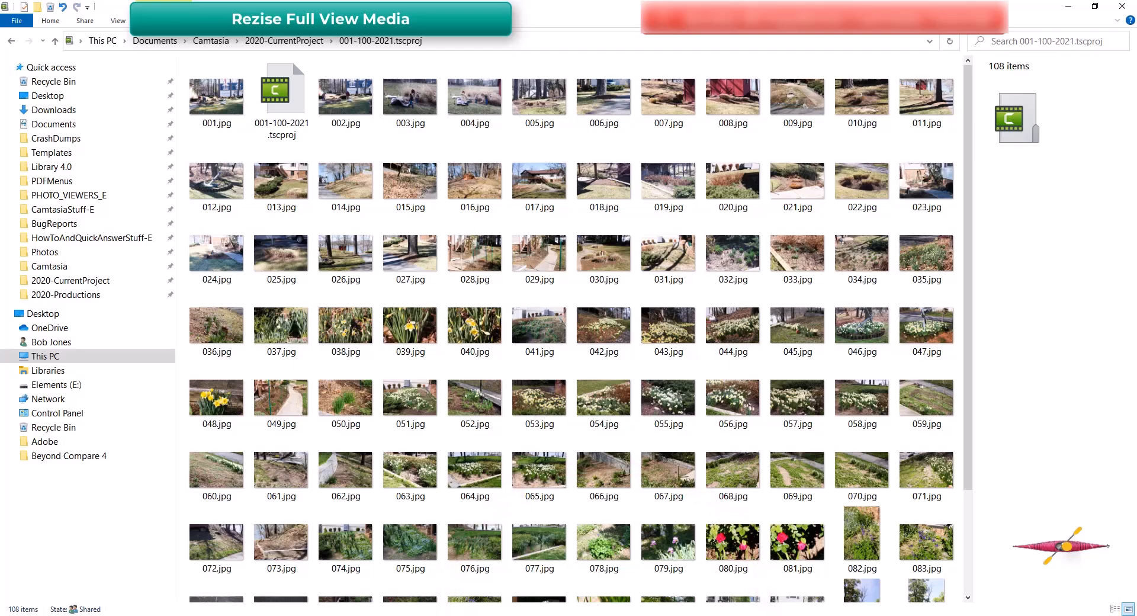
# Scroll the project folder down to 100.jpg and switch back to Camtasia
pyautogui.scroll(-3, 948, 477)
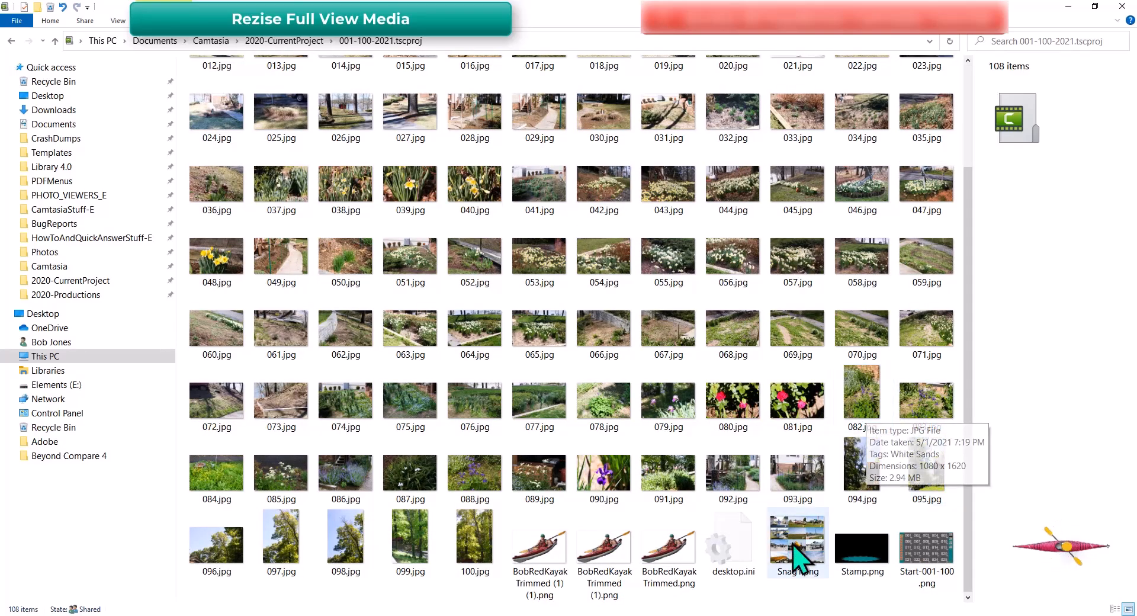
pyautogui.click(711, 613)
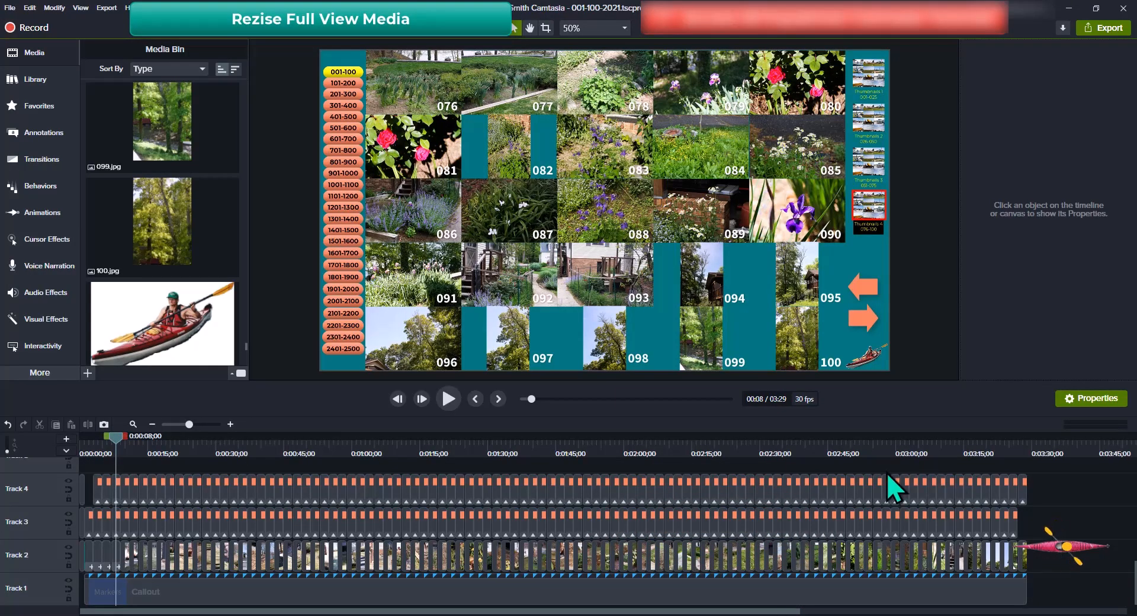
# Open the Captions panel under More and scroll the list down to caption 079
pyautogui.click(43, 375)
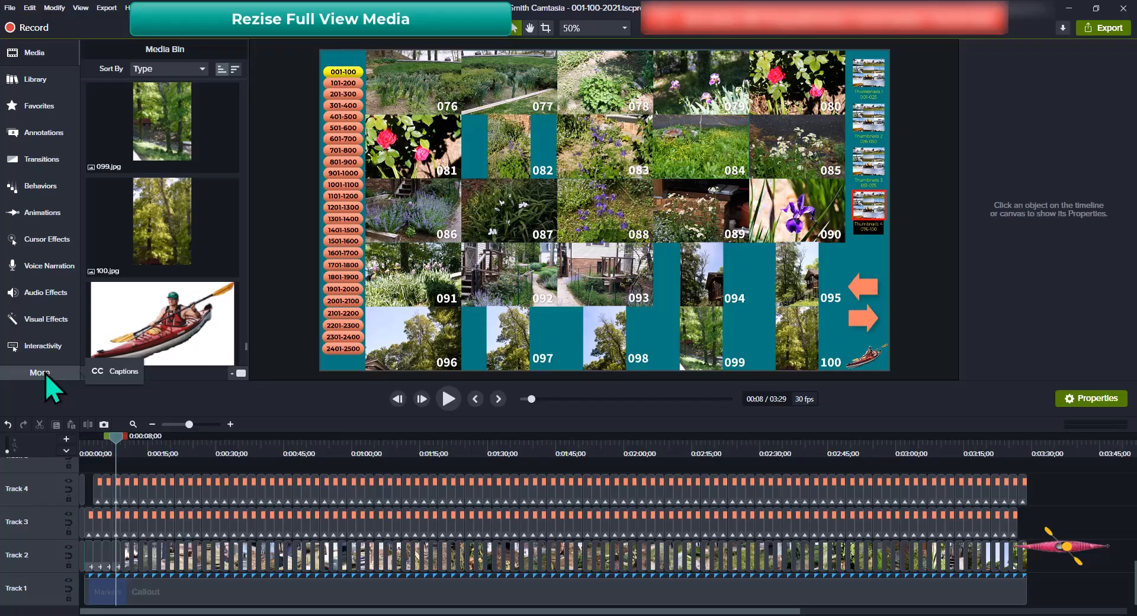
pyautogui.click(126, 372)
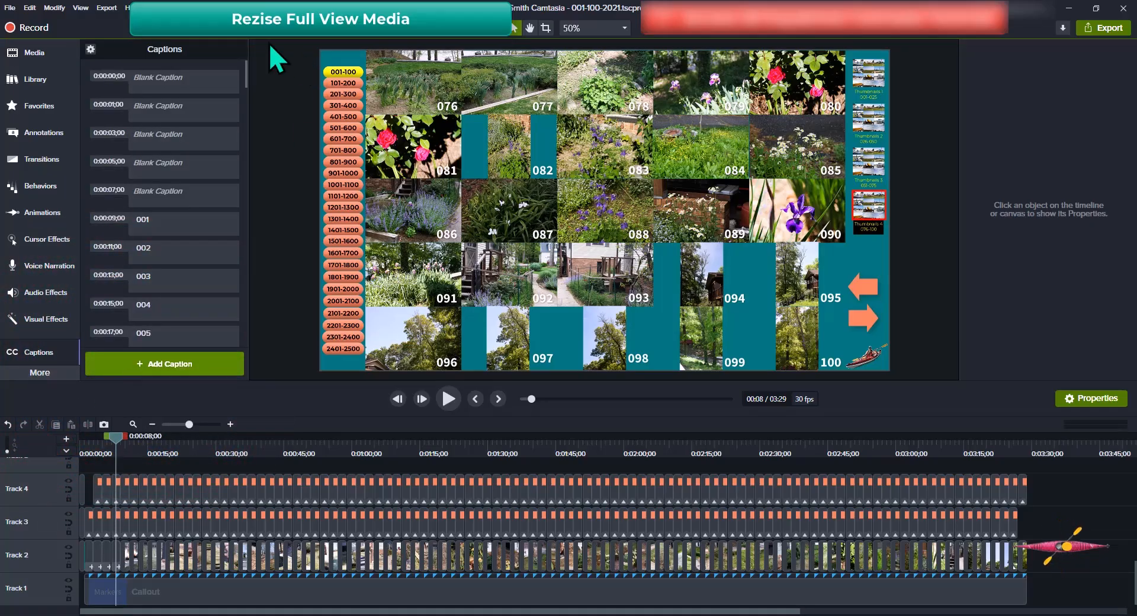
pyautogui.moveTo(244, 78); pyautogui.dragTo(248, 303)
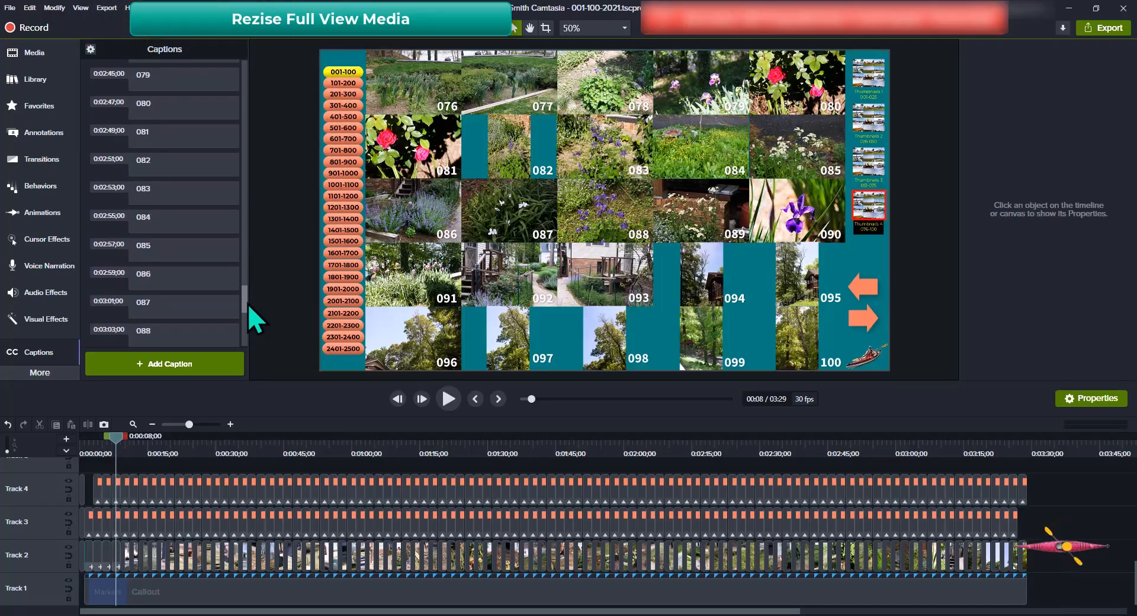
# Jump to caption 082 and apply Scale to fit to photo 082 (66.7%, 720 × 1080)
pyautogui.click(179, 158)
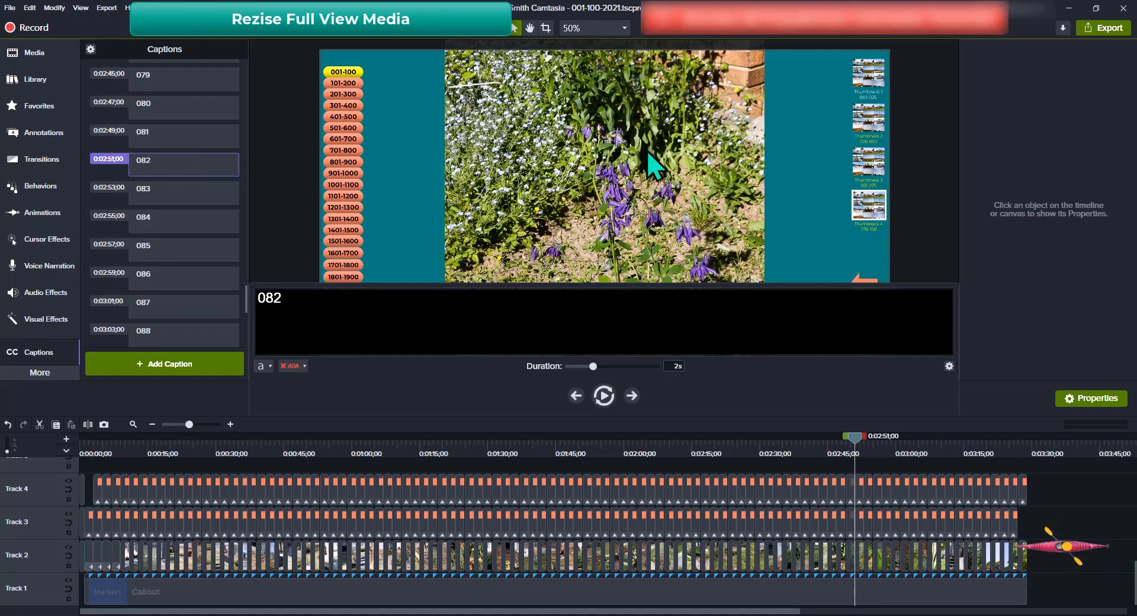
pyautogui.click(587, 171)
pyautogui.rightClick(586, 170)
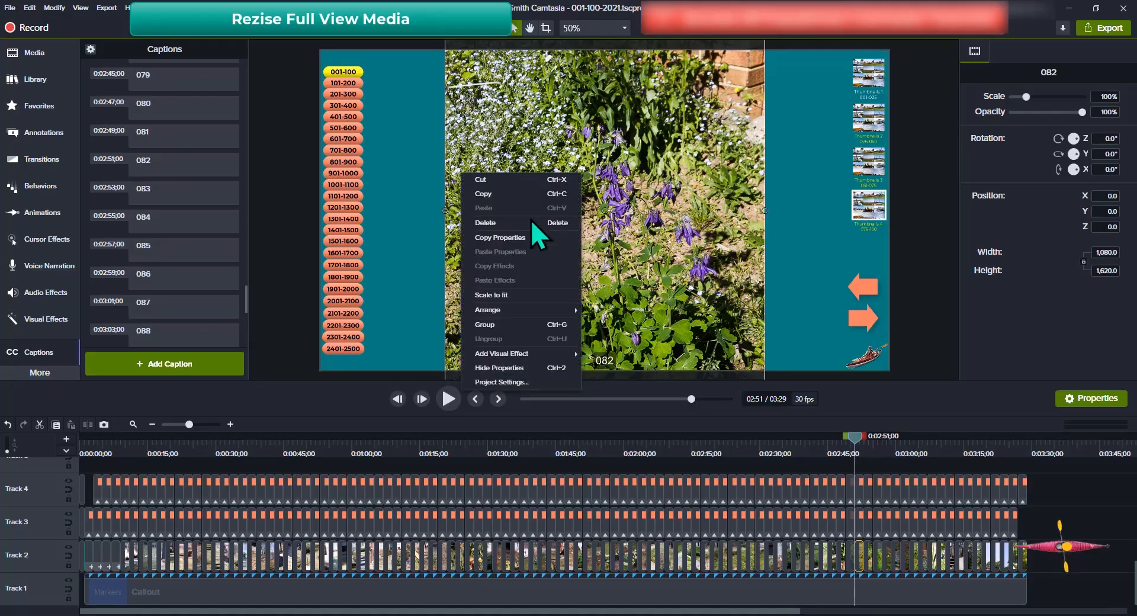
pyautogui.click(495, 295)
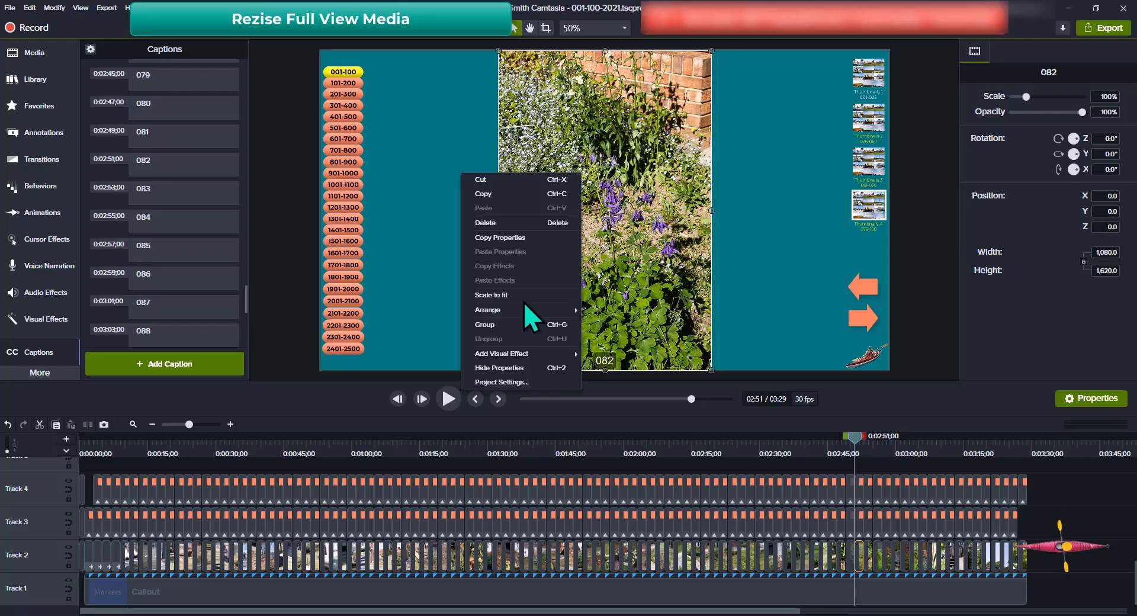
pyautogui.click(599, 354)
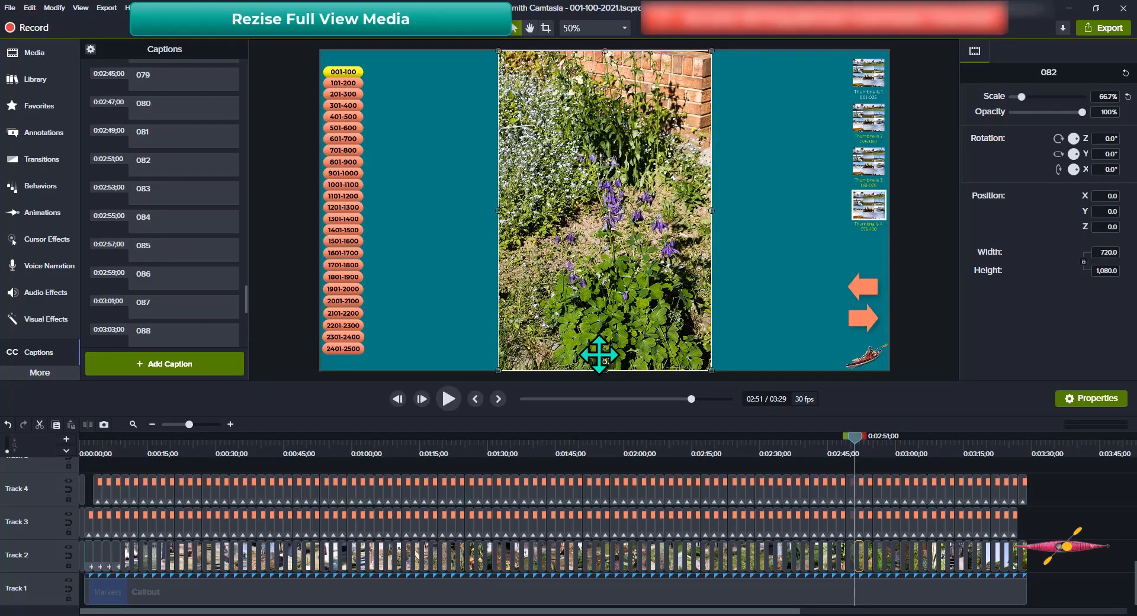
# Glance at the project photos in File Explorer and return to Camtasia
pyautogui.hotkey('alt', 'Tab')
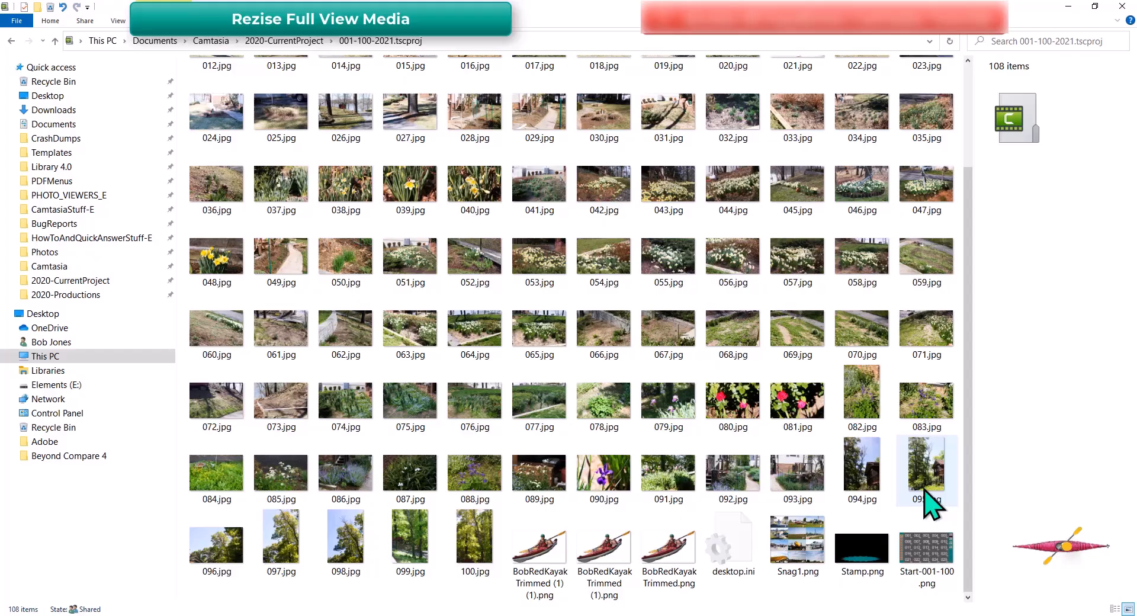
pyautogui.hotkey('alt', 'Tab')
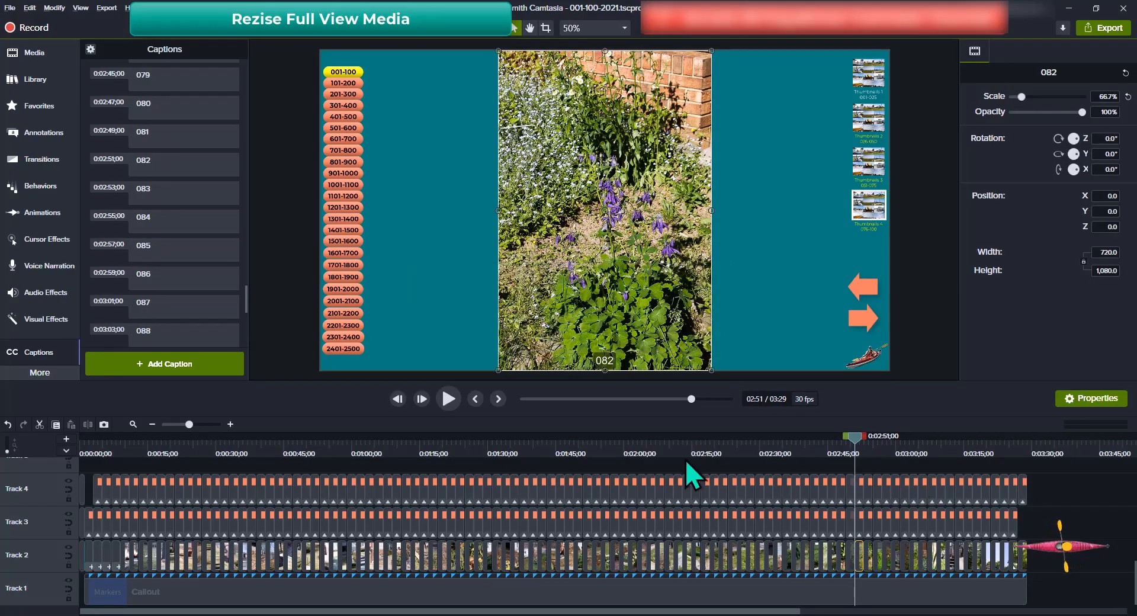
pyautogui.scroll(-8, 173, 224)
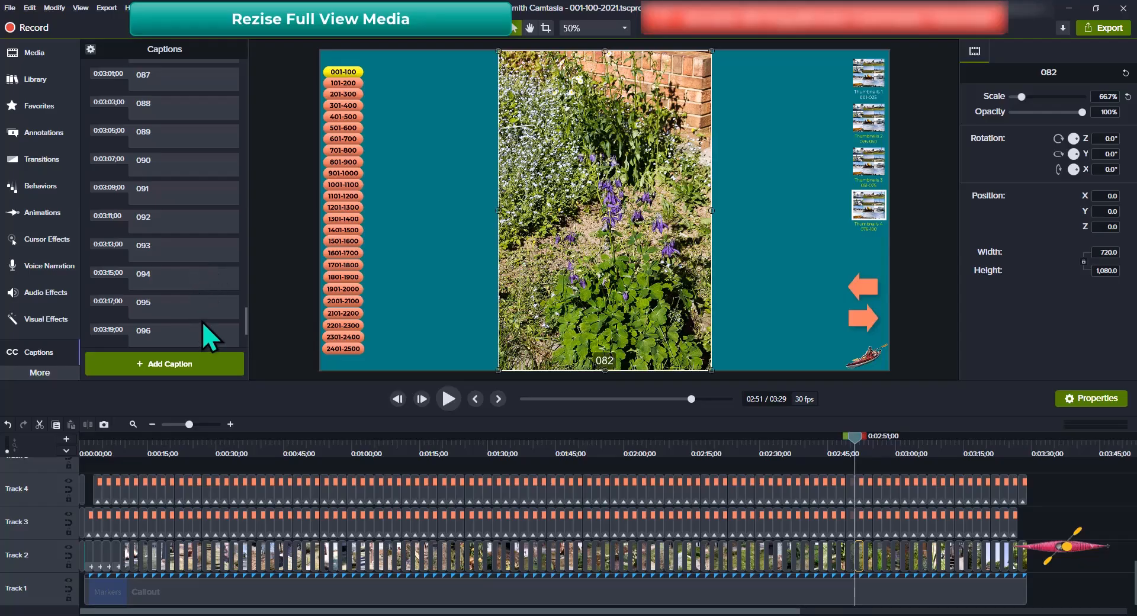
# Scale photo 094 to fit the canvas at 66.7%, making it 720 × 1080
pyautogui.click(169, 271)
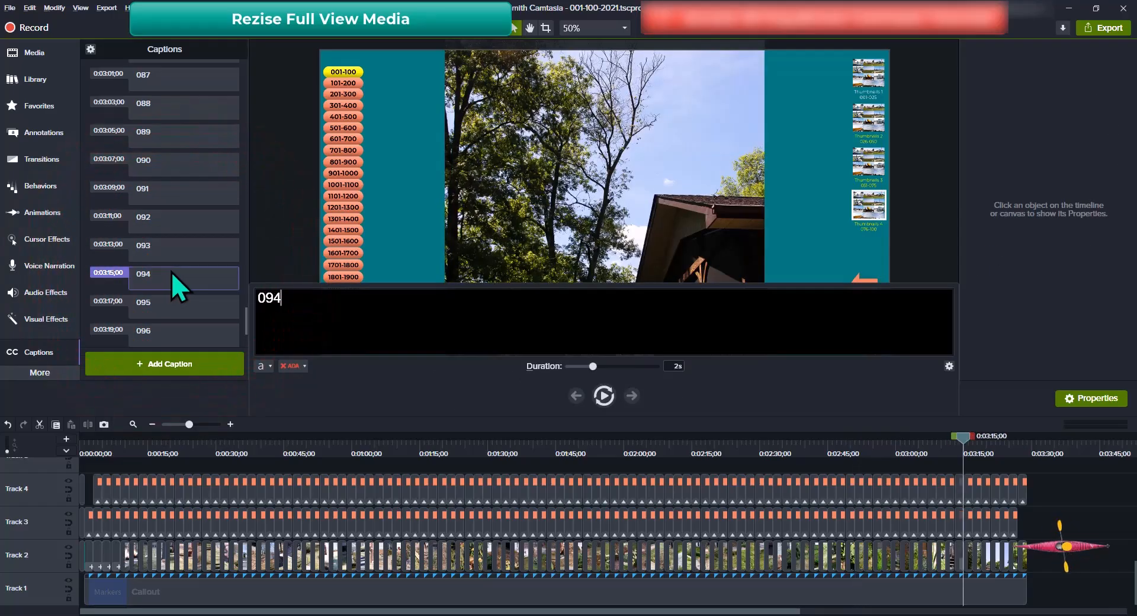
pyautogui.click(611, 205)
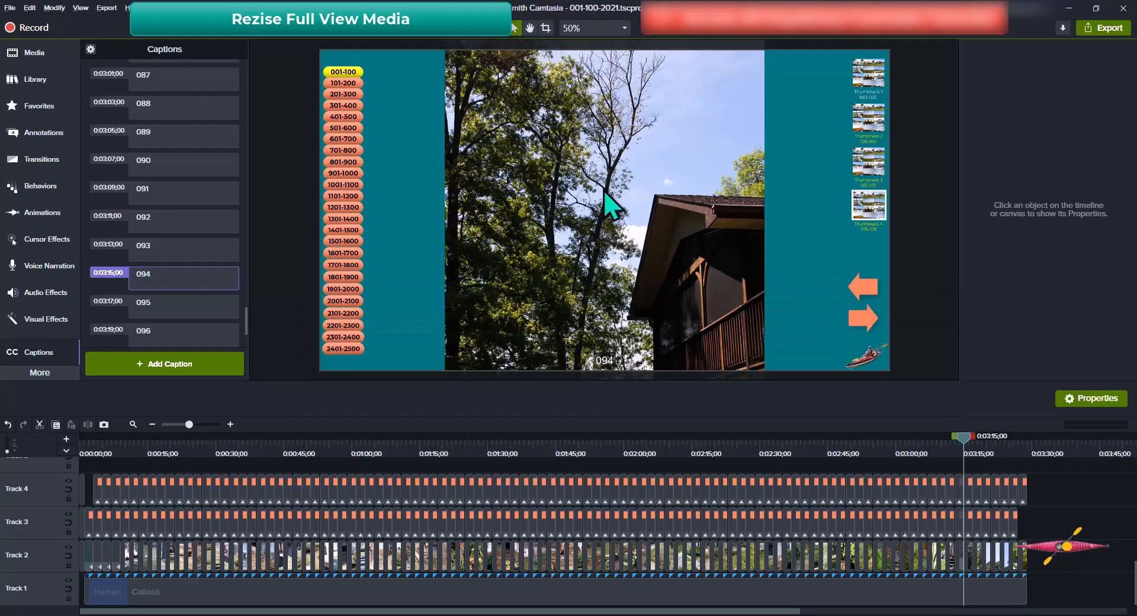
pyautogui.click(610, 204)
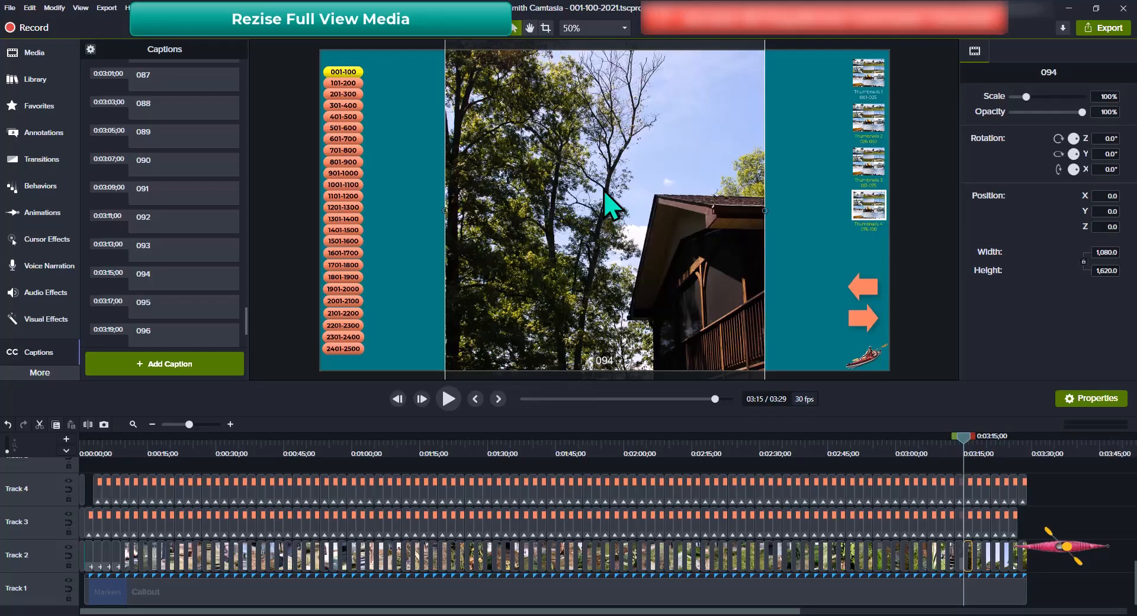
pyautogui.rightClick(604, 190)
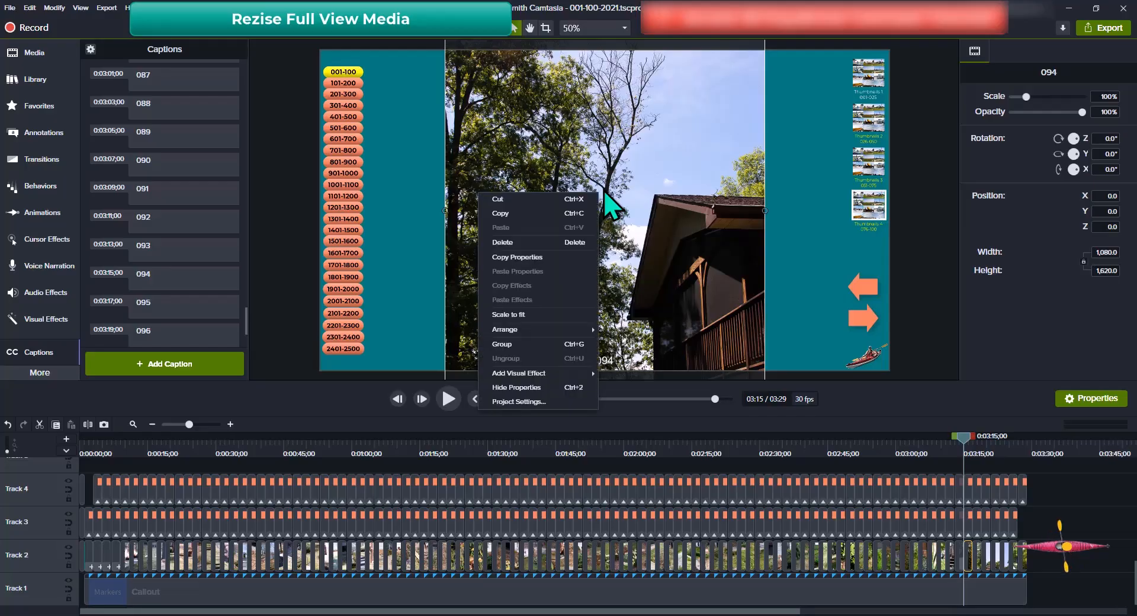
pyautogui.click(514, 314)
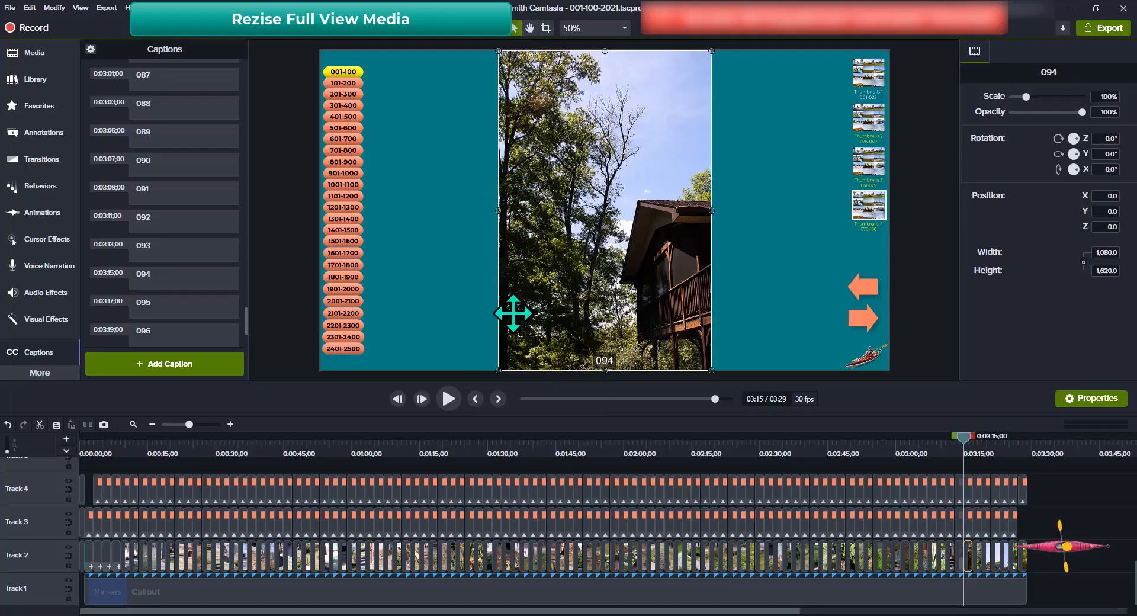
# Scale photo 095 to fit the canvas at 66.7%
pyautogui.click(156, 304)
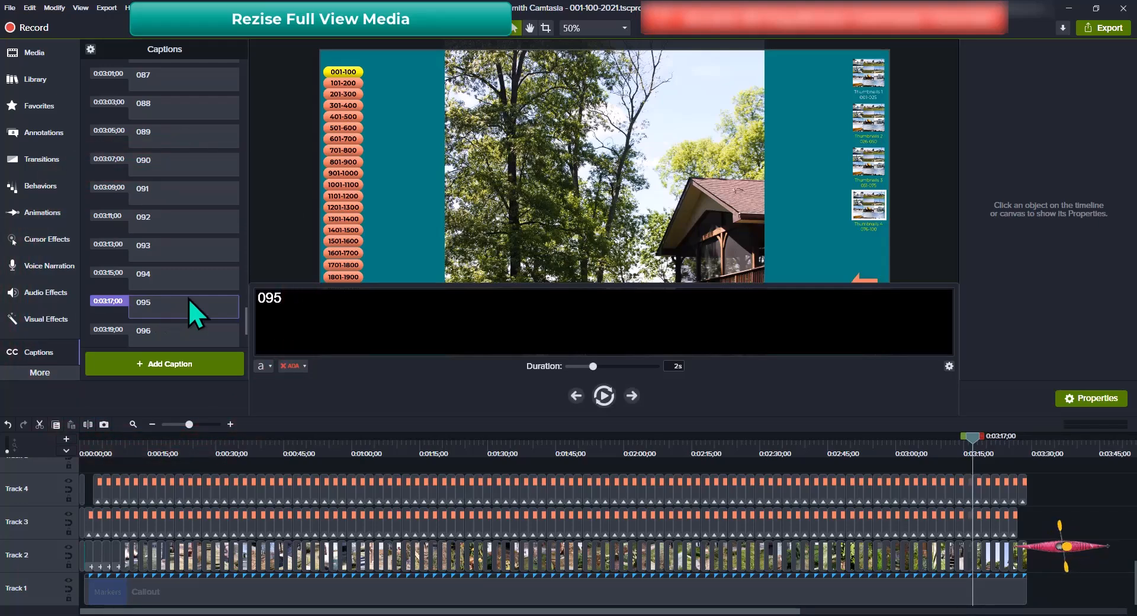
pyautogui.click(632, 182)
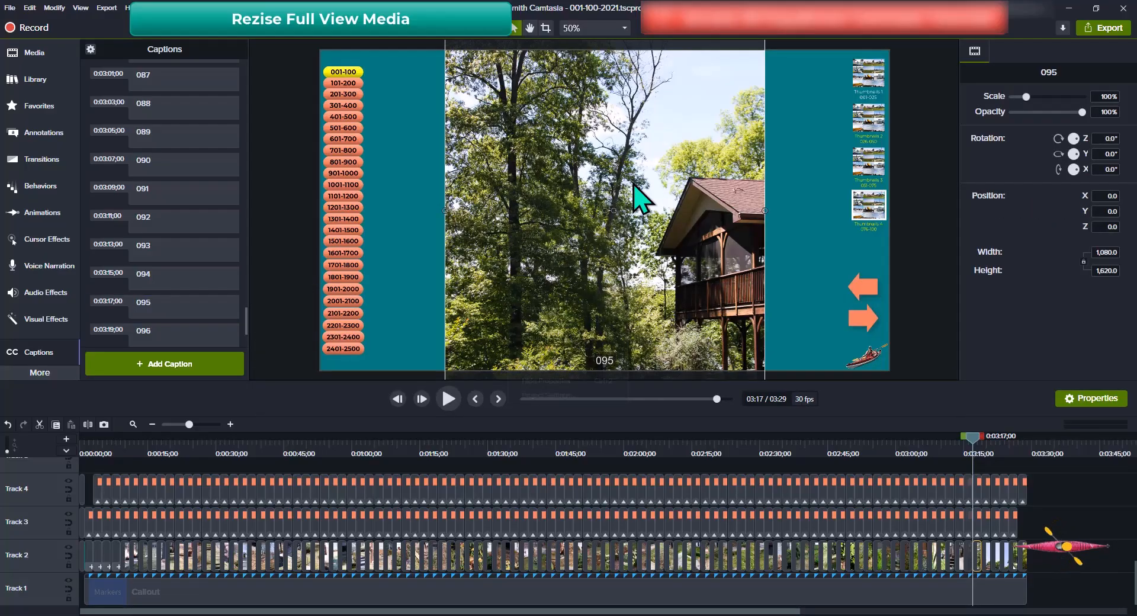
pyautogui.rightClick(635, 184)
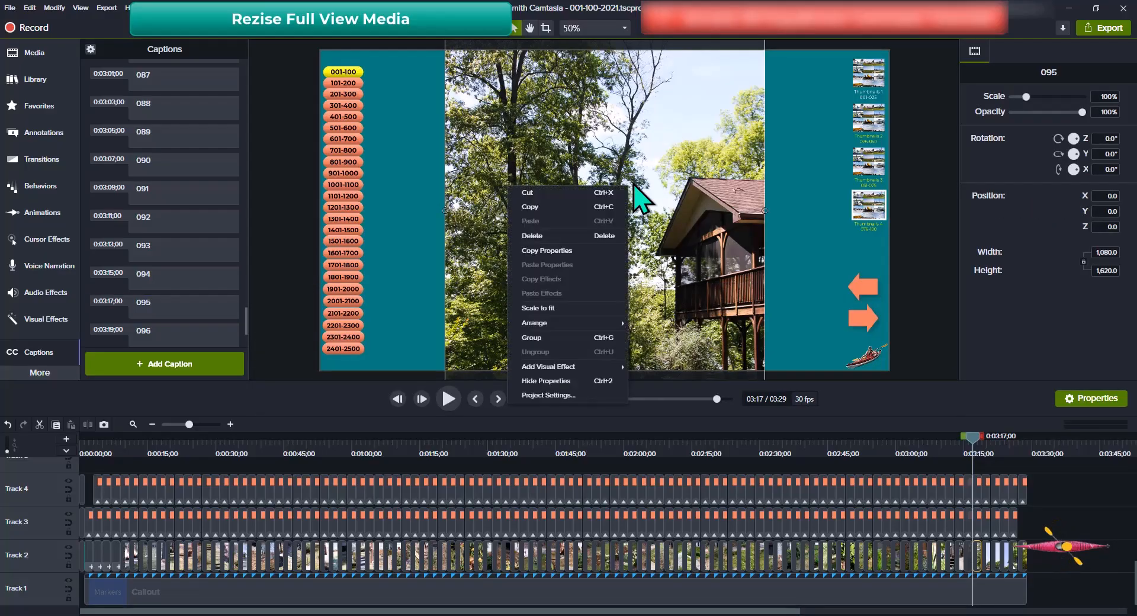
pyautogui.click(539, 307)
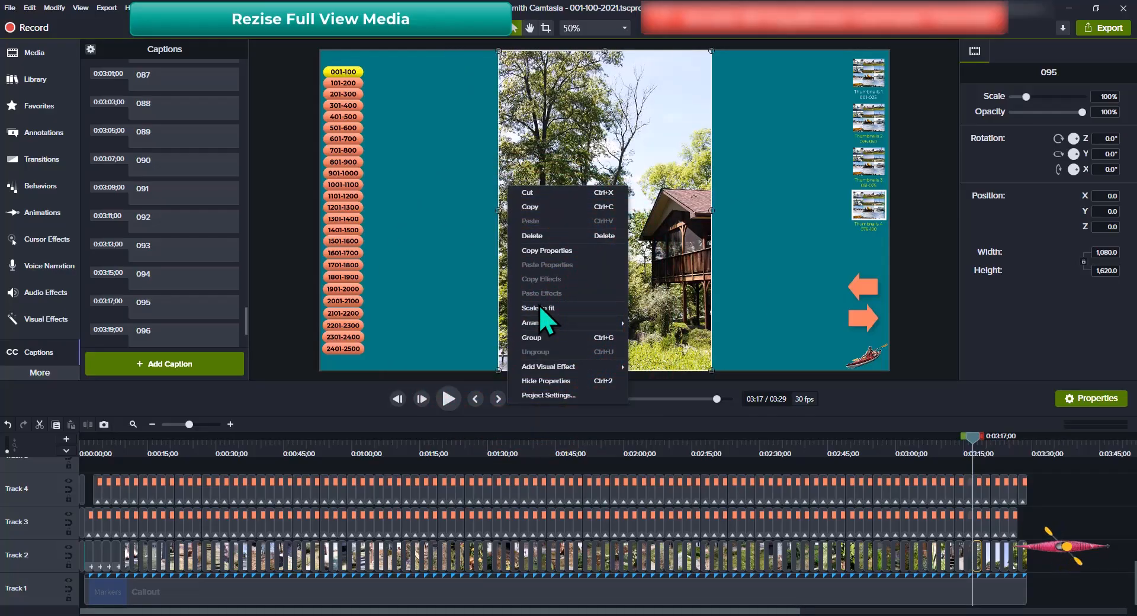
pyautogui.click(539, 307)
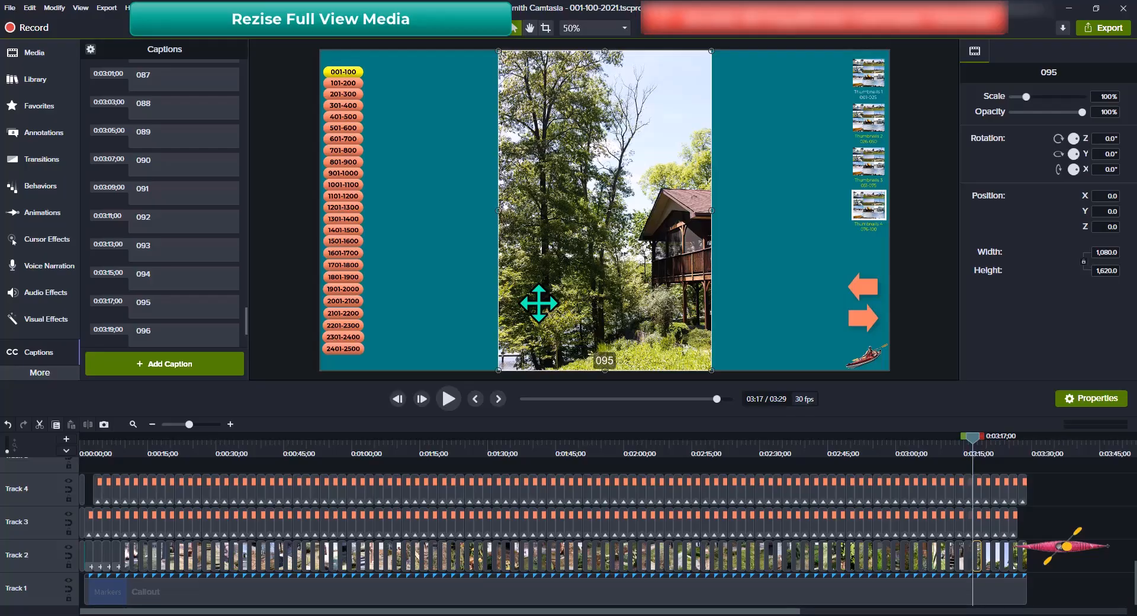
# Switch to the photos folder in File Explorer and back to the Camtasia editor
pyautogui.hotkey('alt', 'Tab')
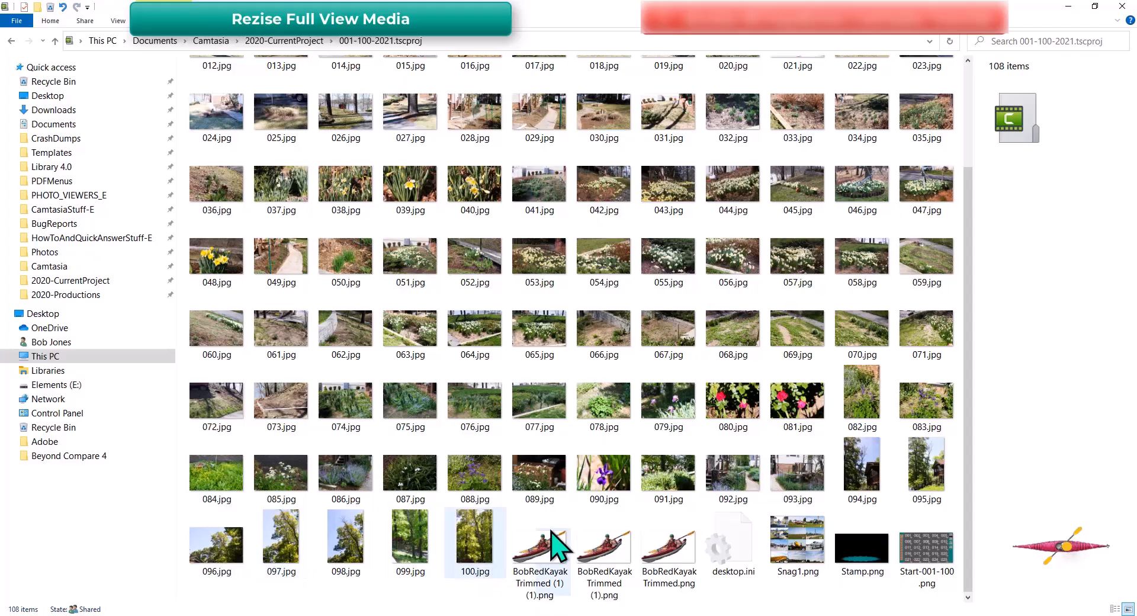
pyautogui.hotkey('alt', 'Tab')
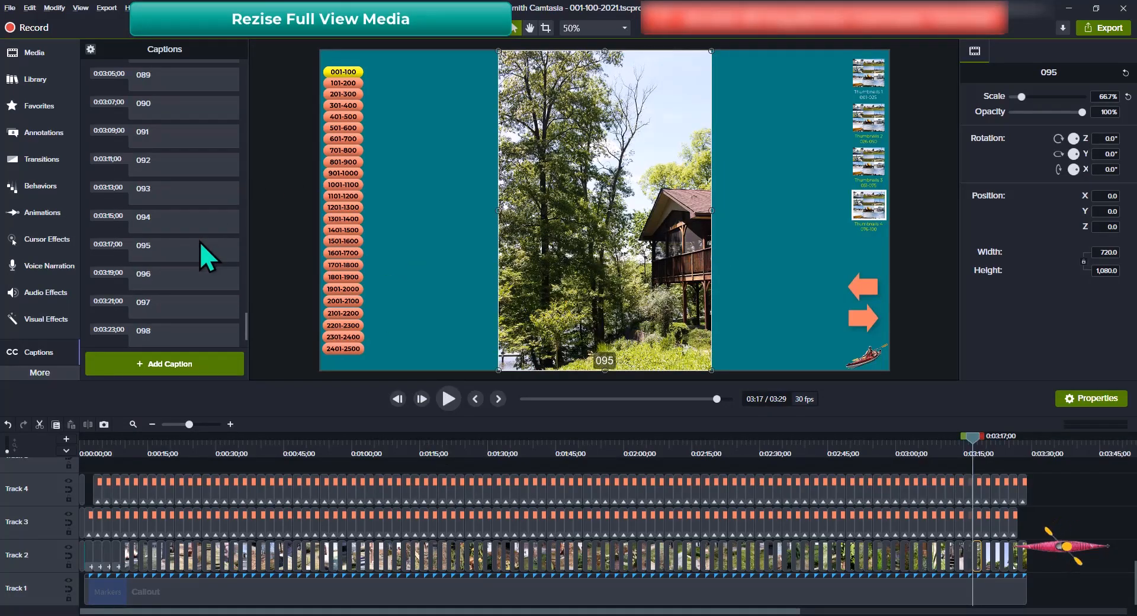
pyautogui.scroll(-3, 201, 242)
# Scale photo 097 from 1,080×1,620 down to 720×1,080 so it fits the canvas
pyautogui.click(204, 238)
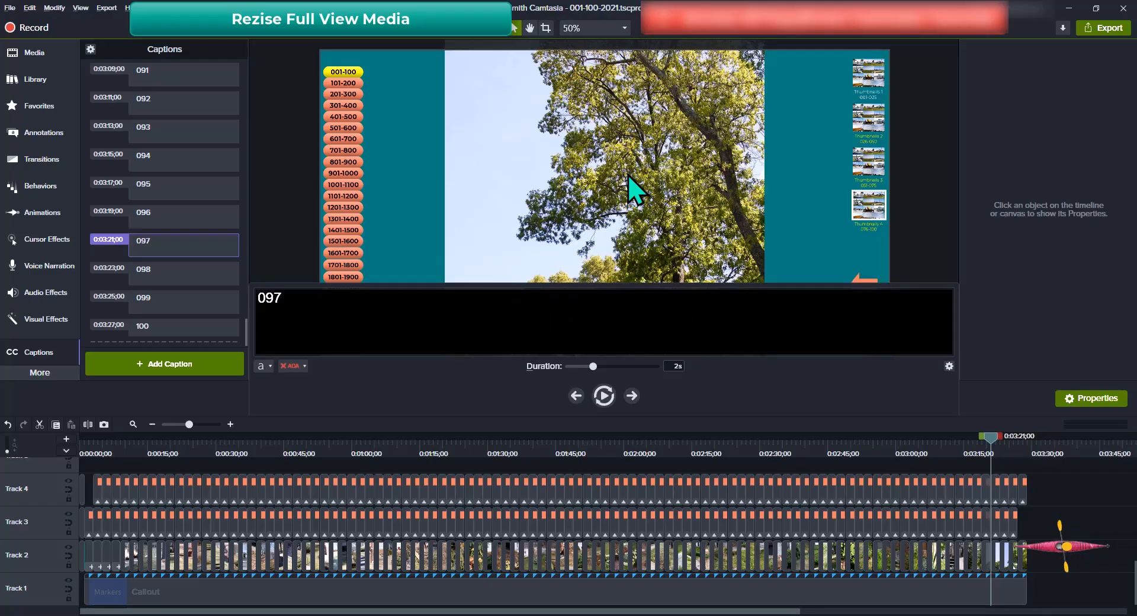
pyautogui.click(634, 190)
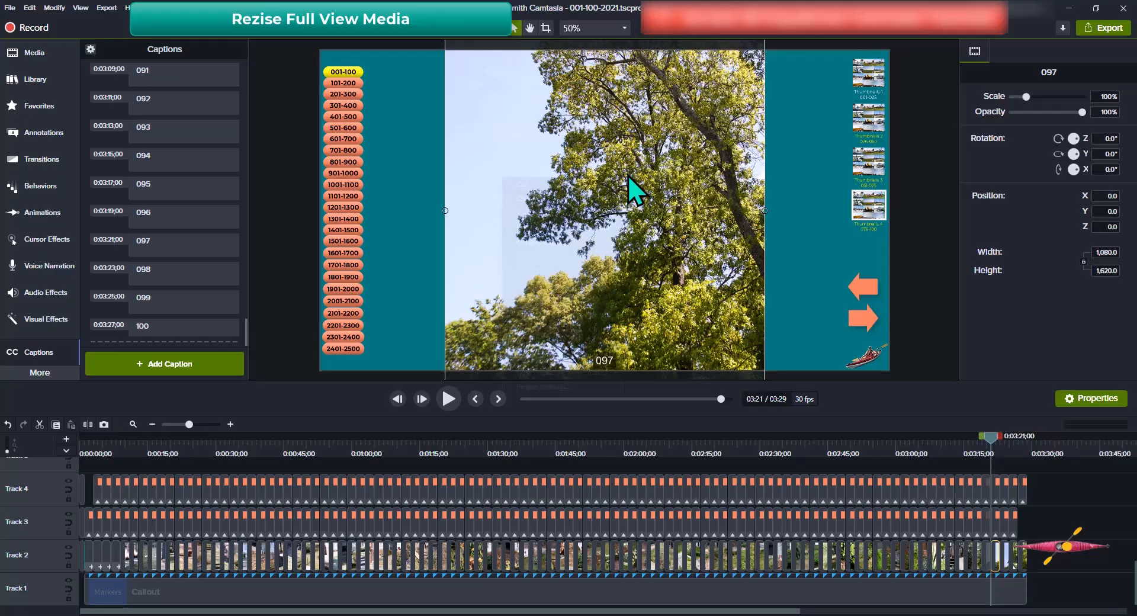
pyautogui.rightClick(628, 176)
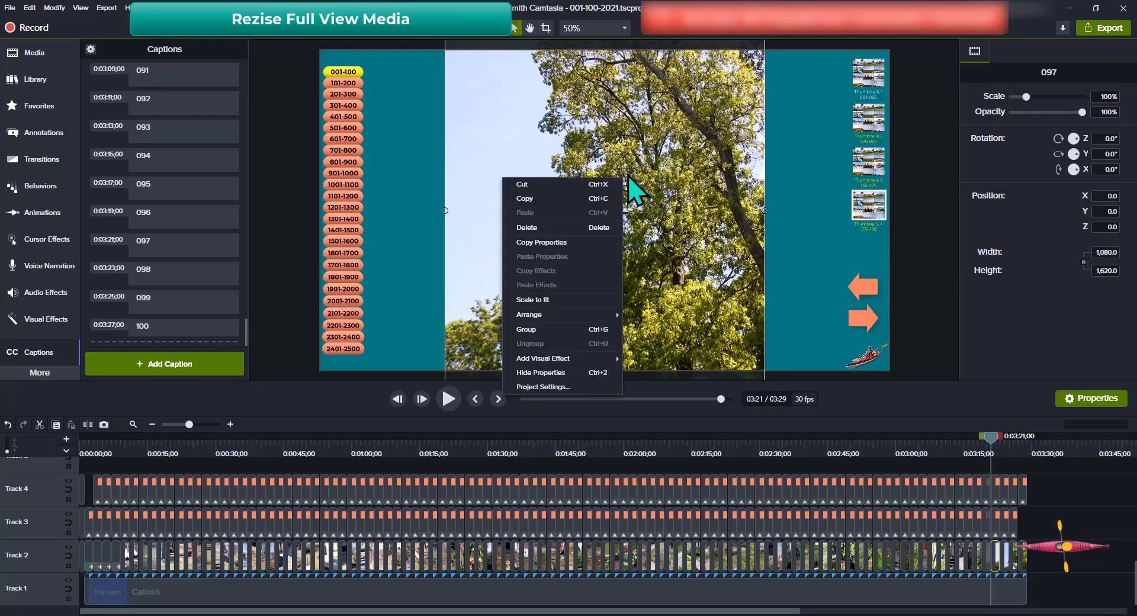
pyautogui.click(534, 298)
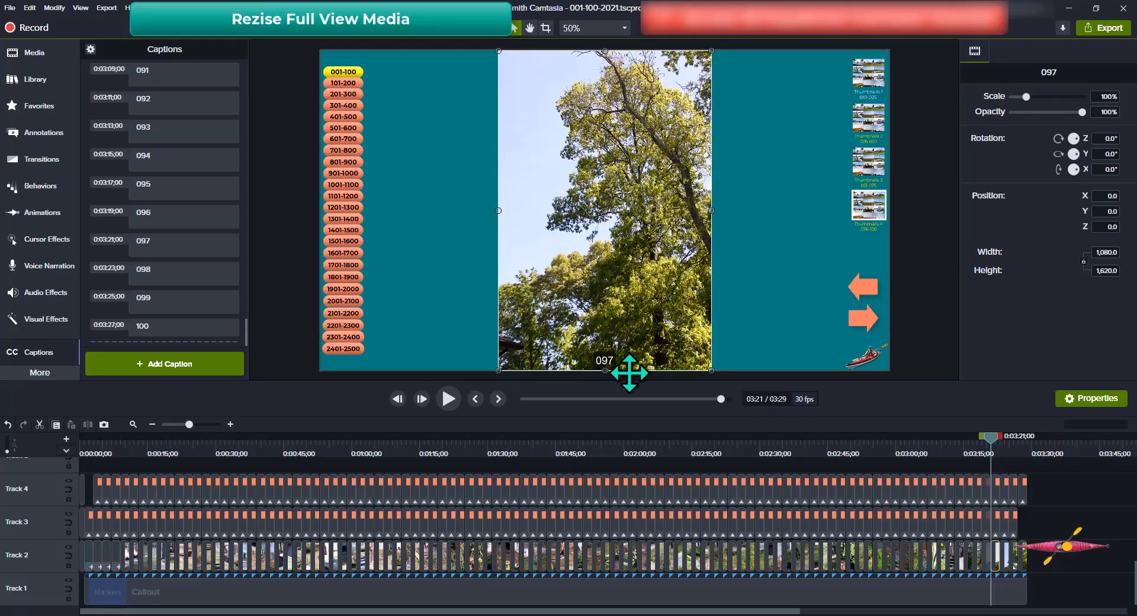
# Fit photo 098 to the canvas at 66.7%, 720 × 1,080, under its 098 caption
pyautogui.click(198, 275)
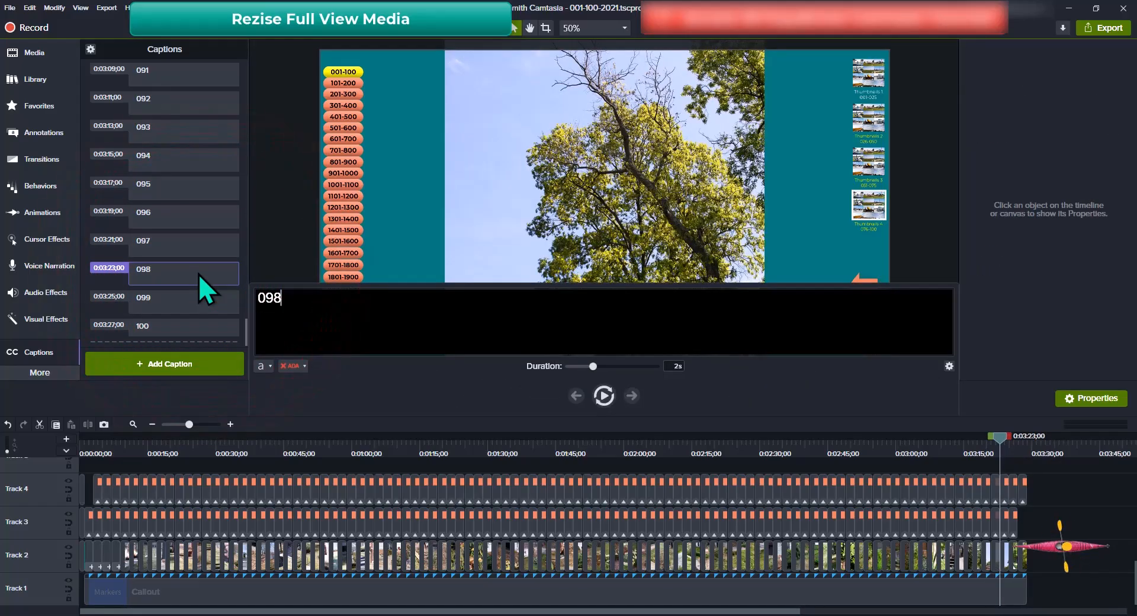
pyautogui.click(625, 187)
pyautogui.click(624, 186)
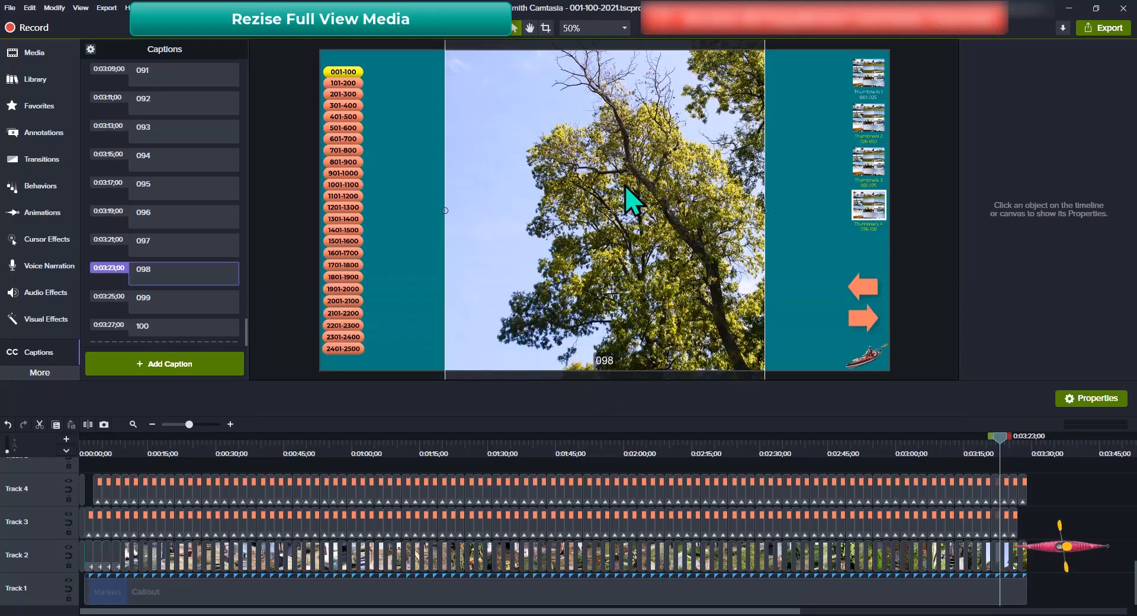
pyautogui.rightClick(625, 187)
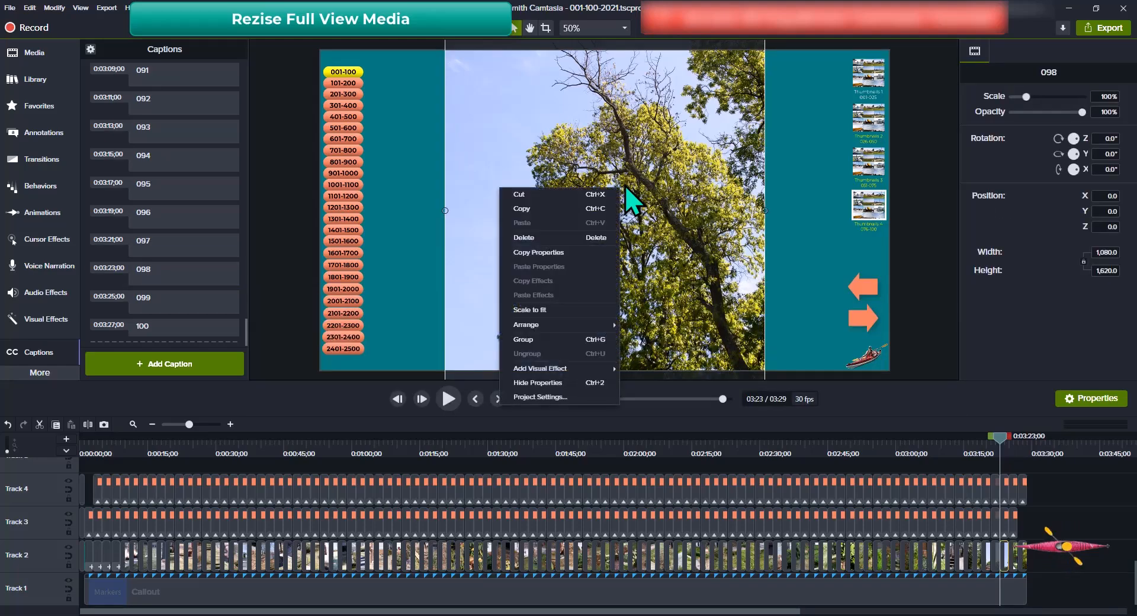
pyautogui.click(538, 310)
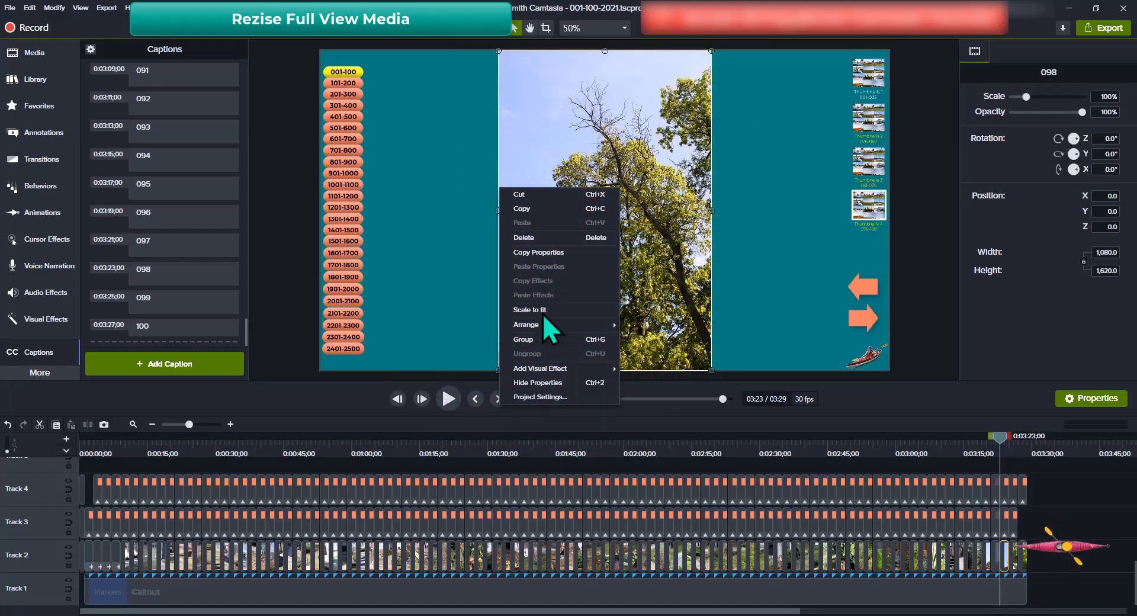
pyautogui.click(541, 311)
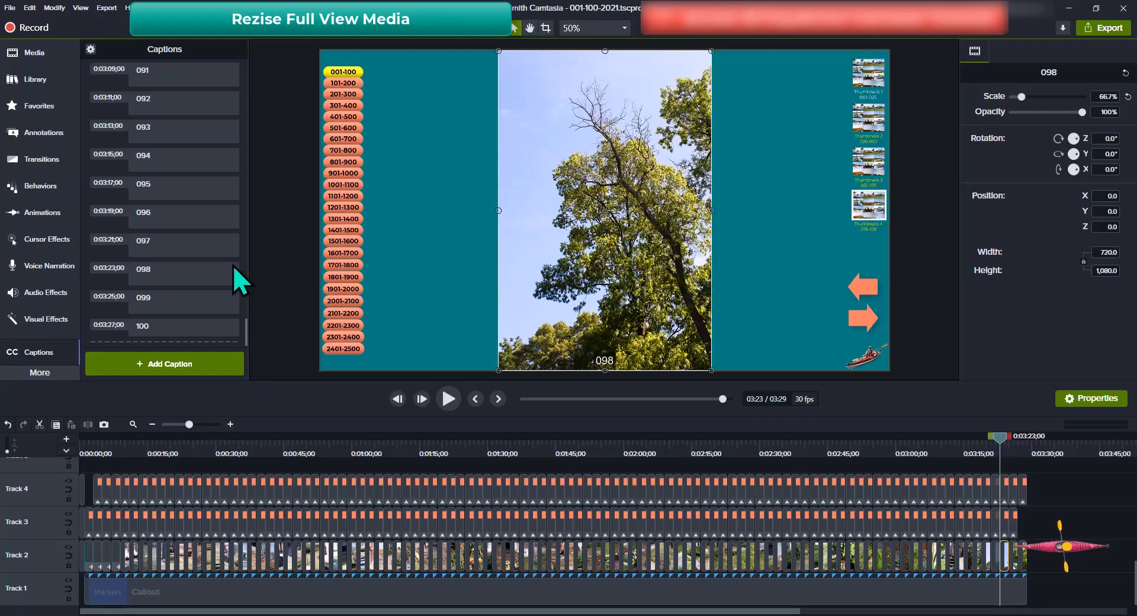
# Fit photo 099 to the canvas at 66.7%, 720 × 1,080, under its 099 caption
pyautogui.click(194, 300)
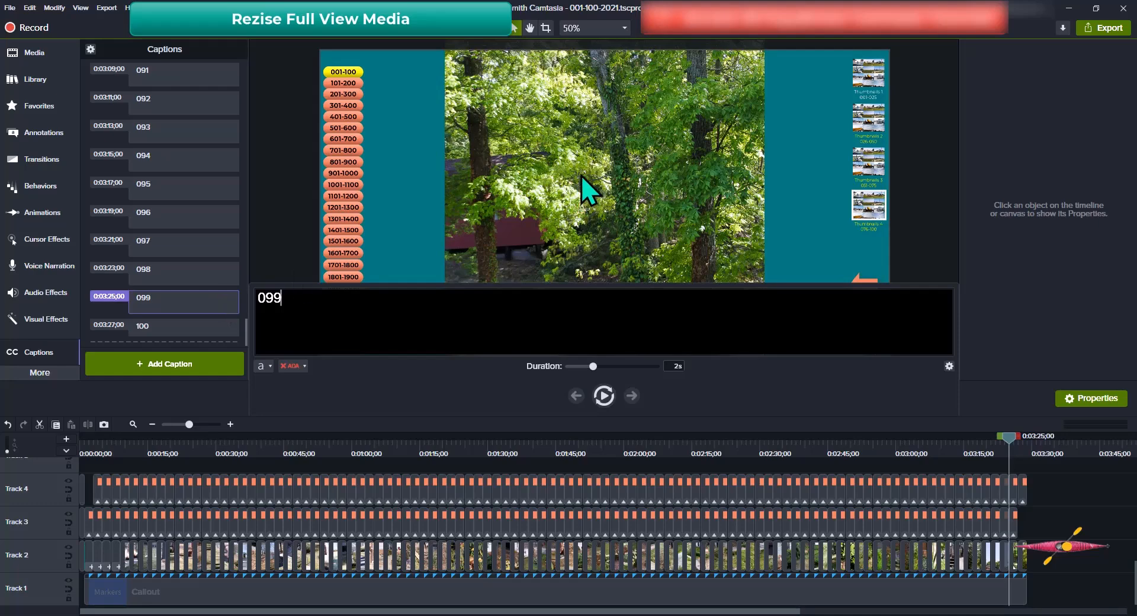
pyautogui.click(581, 175)
pyautogui.rightClick(581, 176)
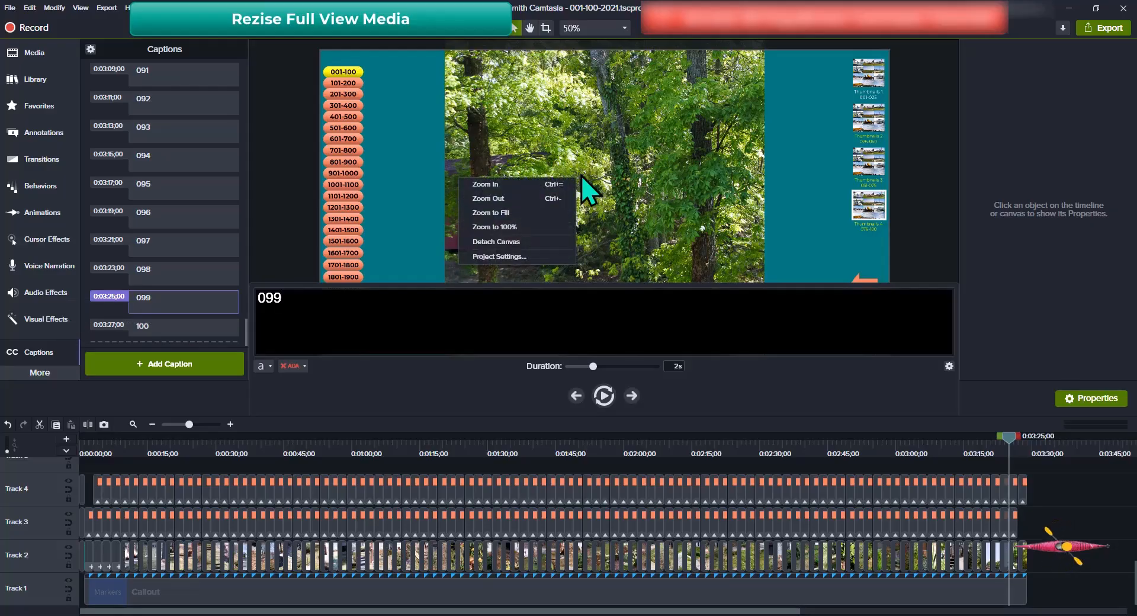
pyautogui.click(629, 184)
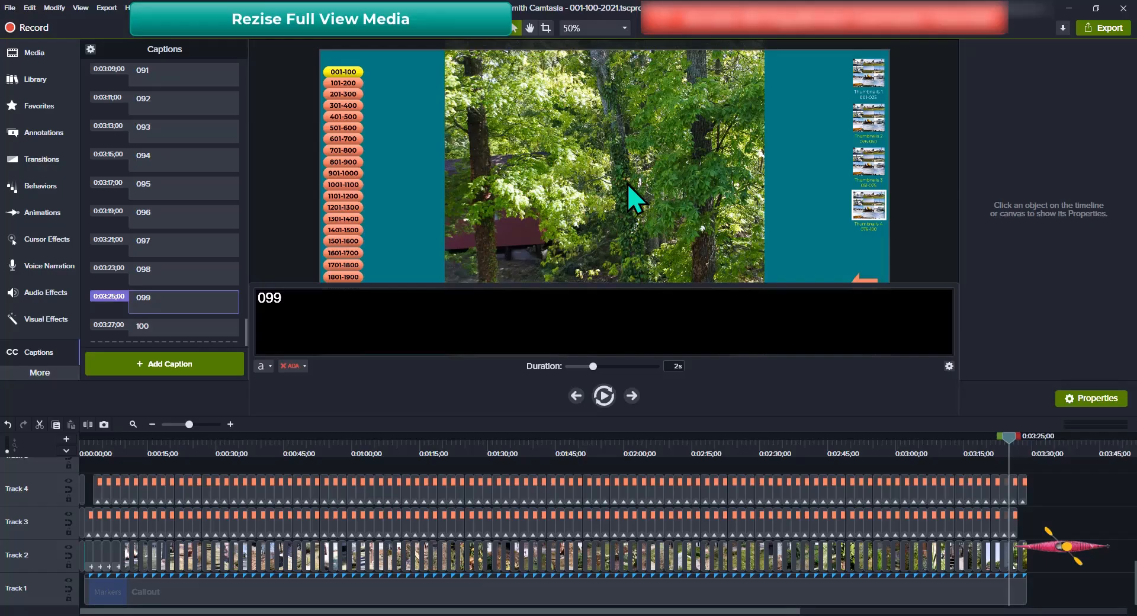
pyautogui.rightClick(629, 186)
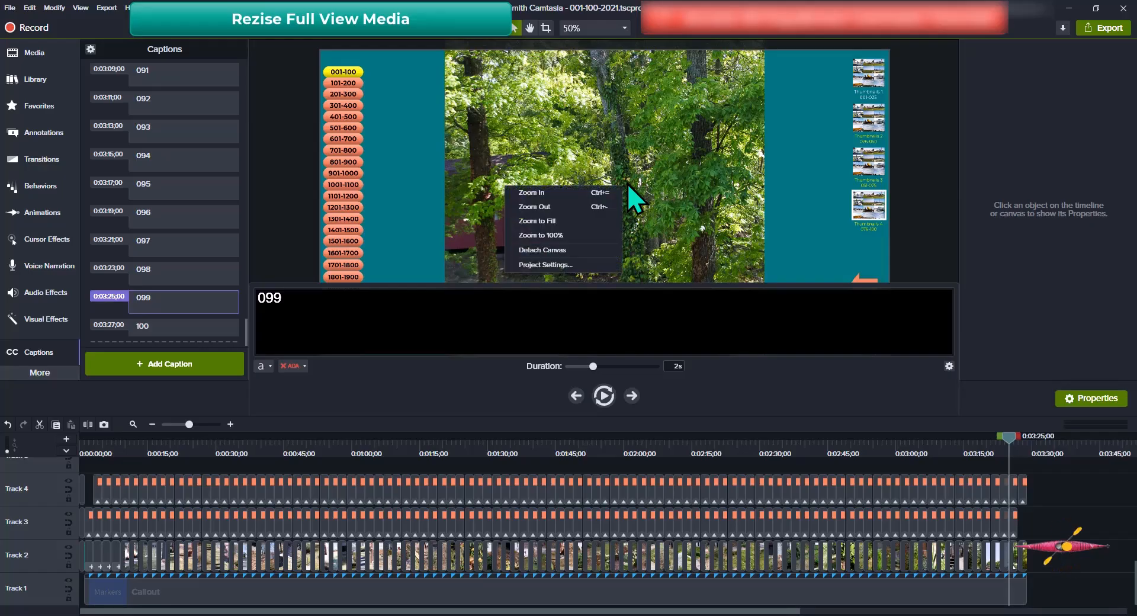
pyautogui.click(663, 157)
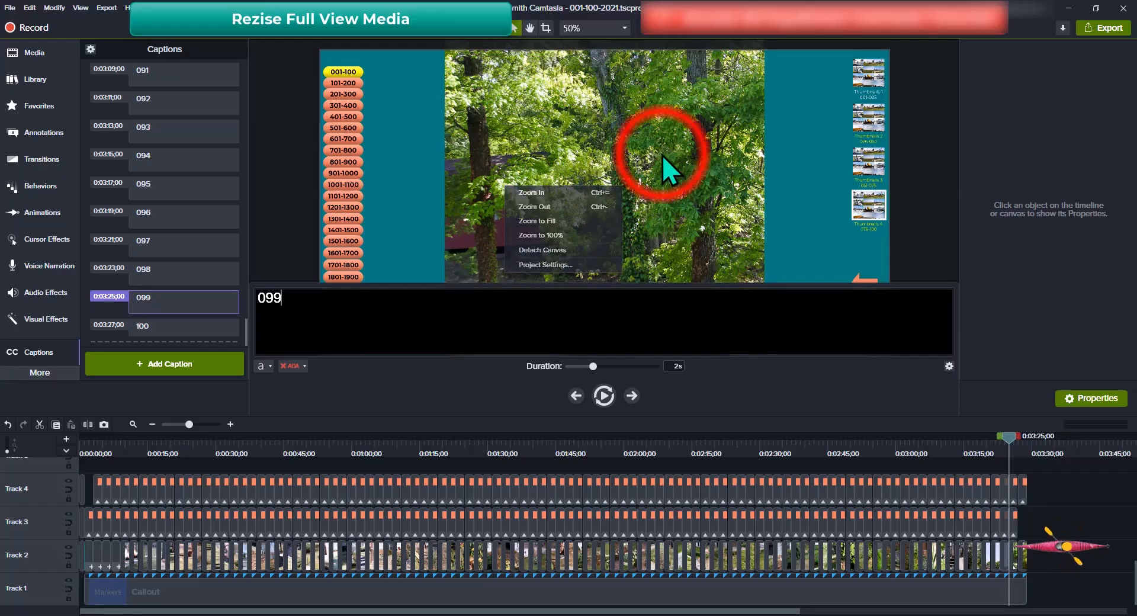
pyautogui.click(173, 303)
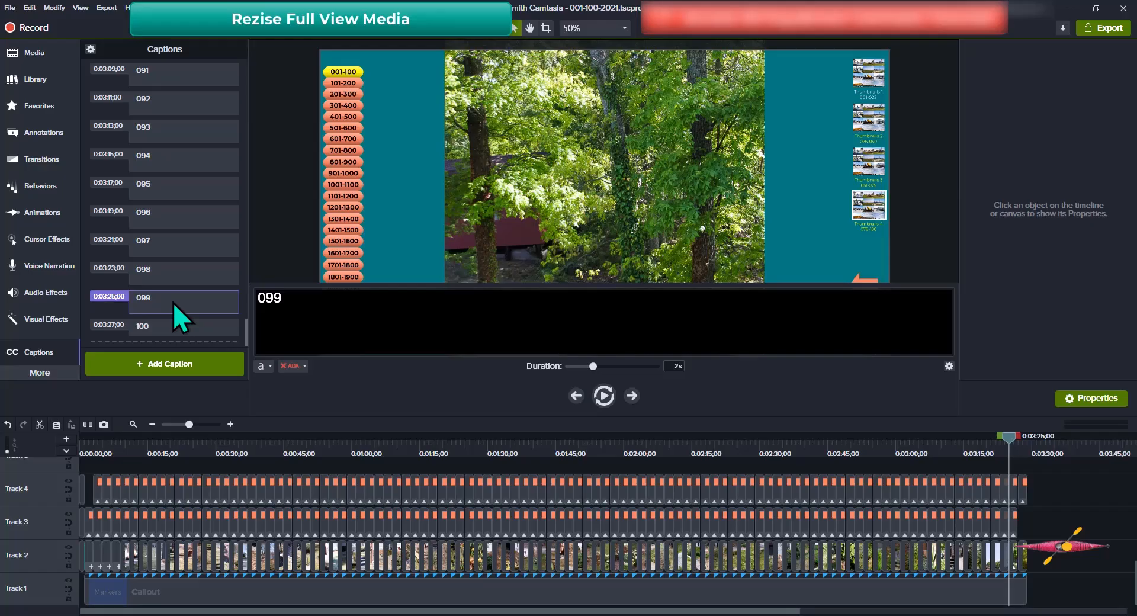
pyautogui.click(625, 198)
pyautogui.rightClick(625, 198)
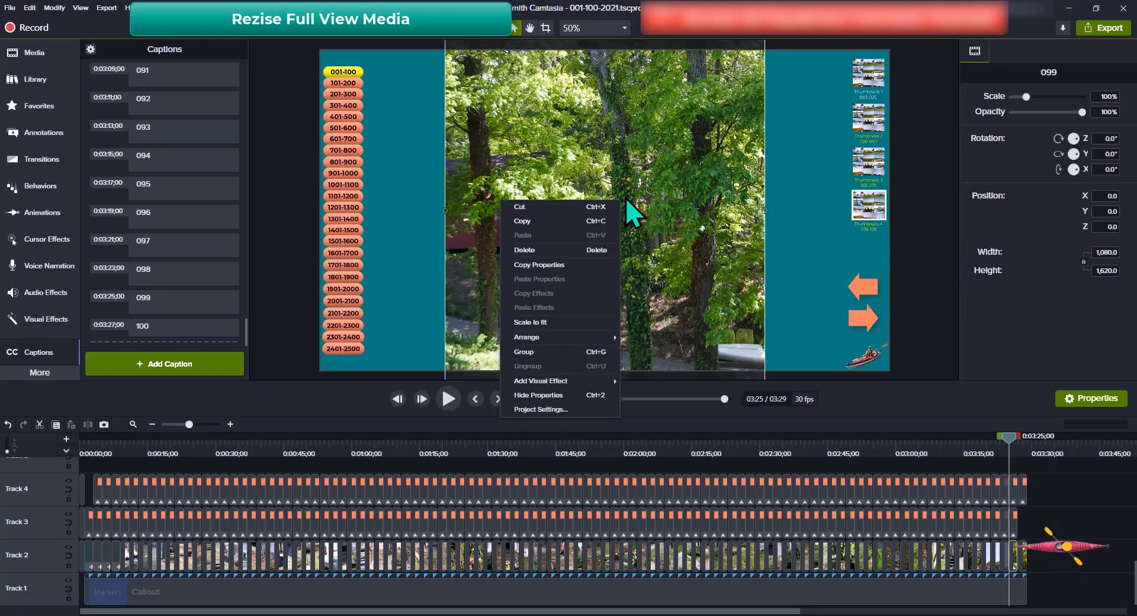
pyautogui.click(546, 320)
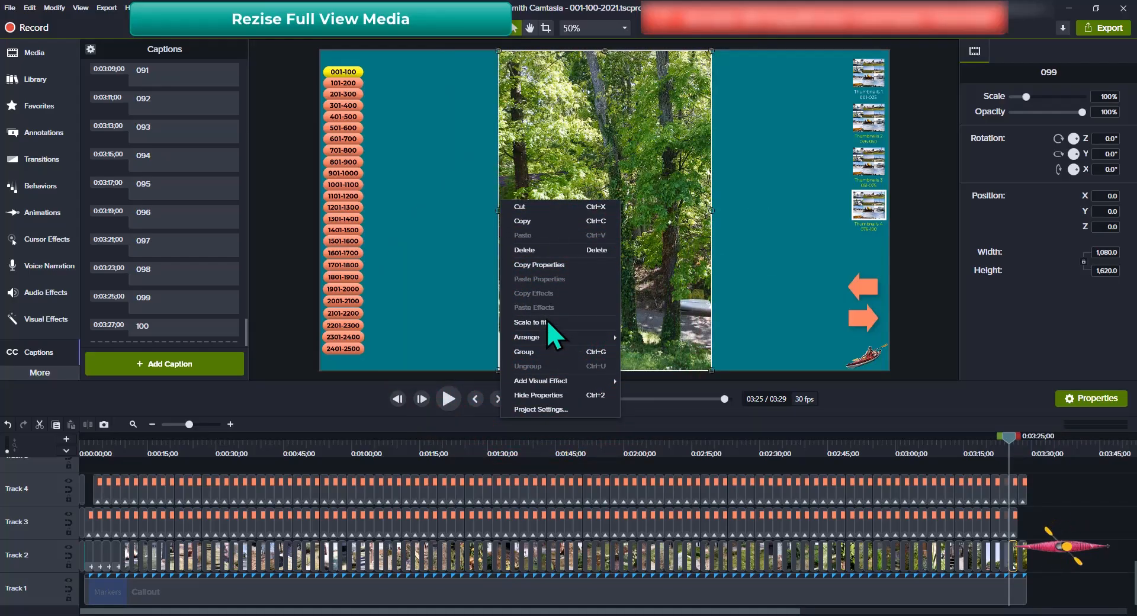
pyautogui.click(547, 320)
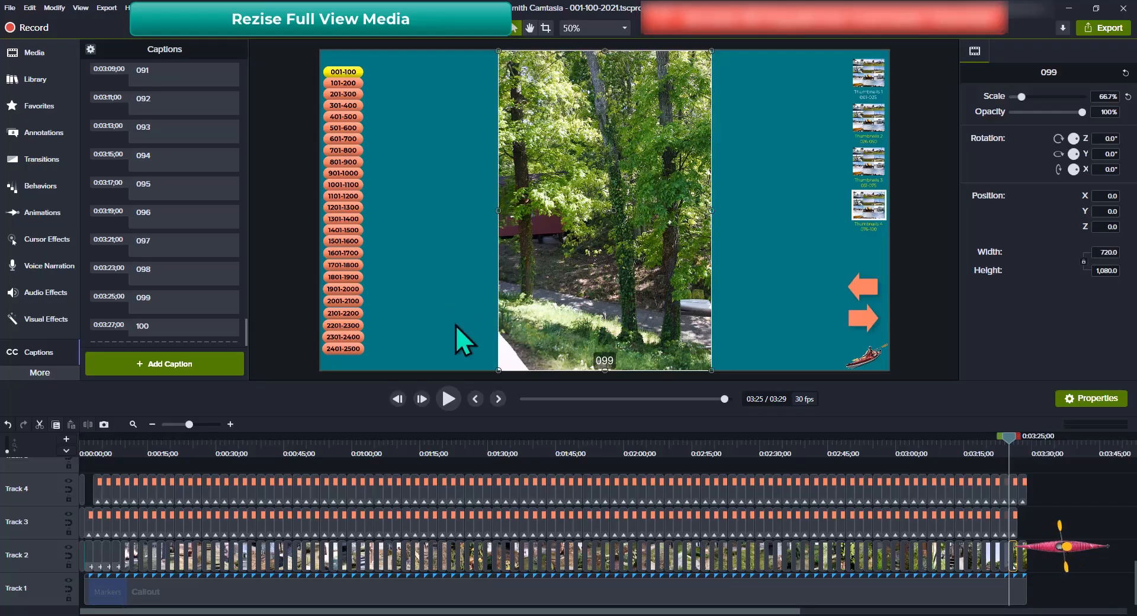
# Fit photo 100 to the canvas at 66.7%, 720 × 1,080, and save the project
pyautogui.click(179, 330)
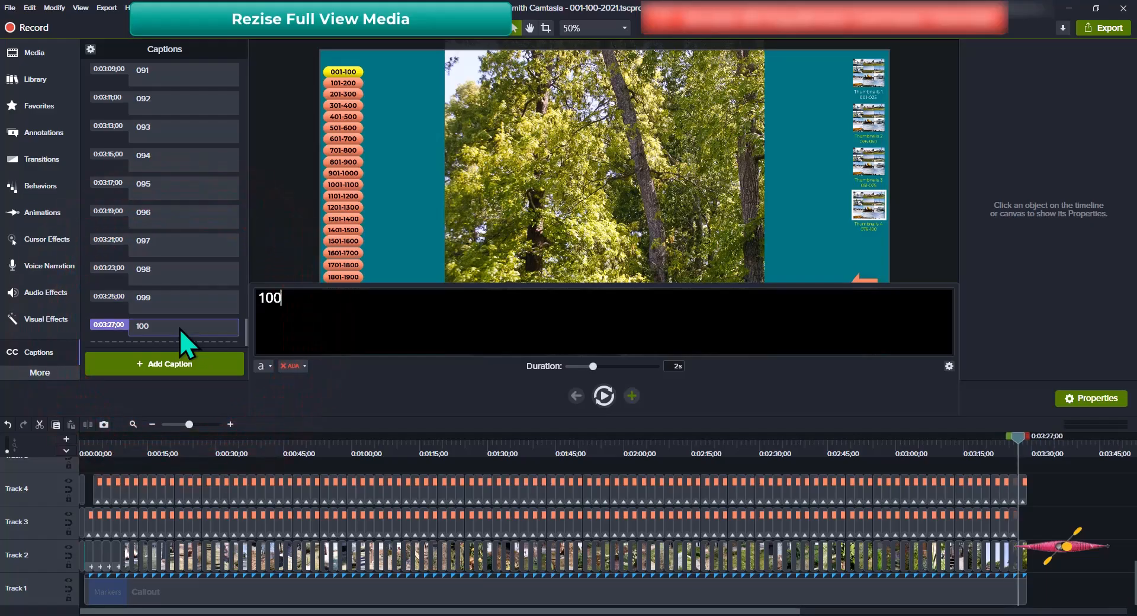
pyautogui.click(565, 186)
pyautogui.click(566, 186)
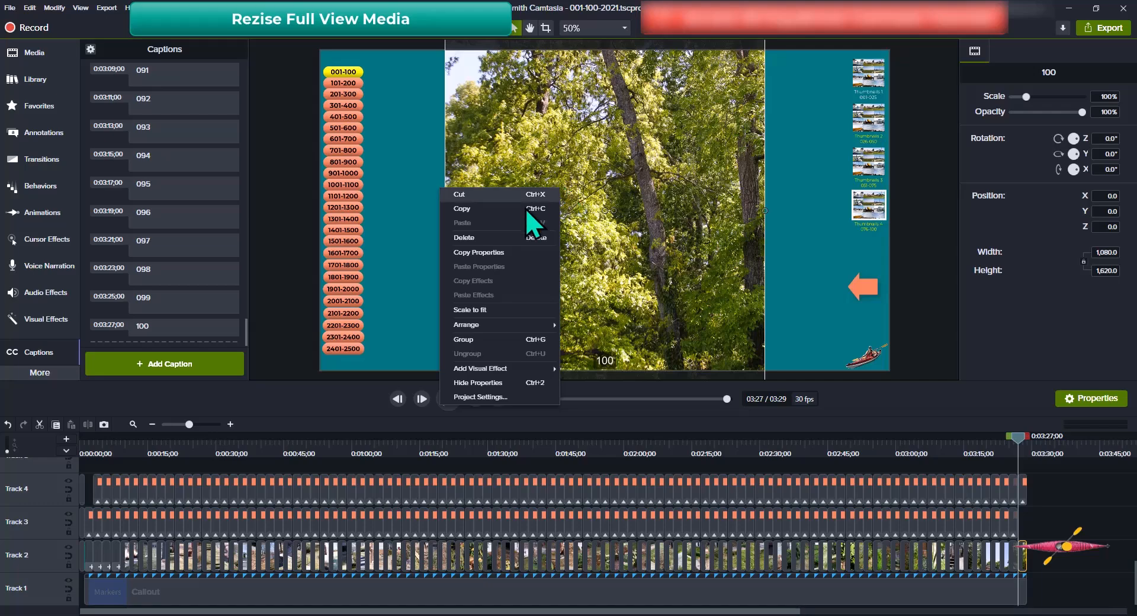
pyautogui.click(478, 311)
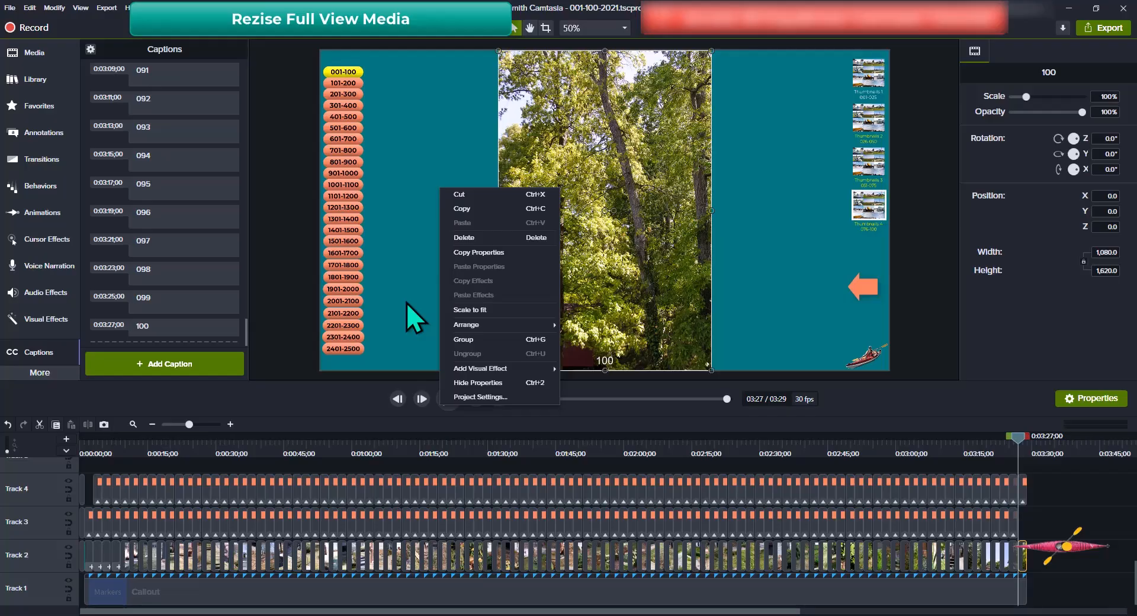
pyautogui.press('Escape')
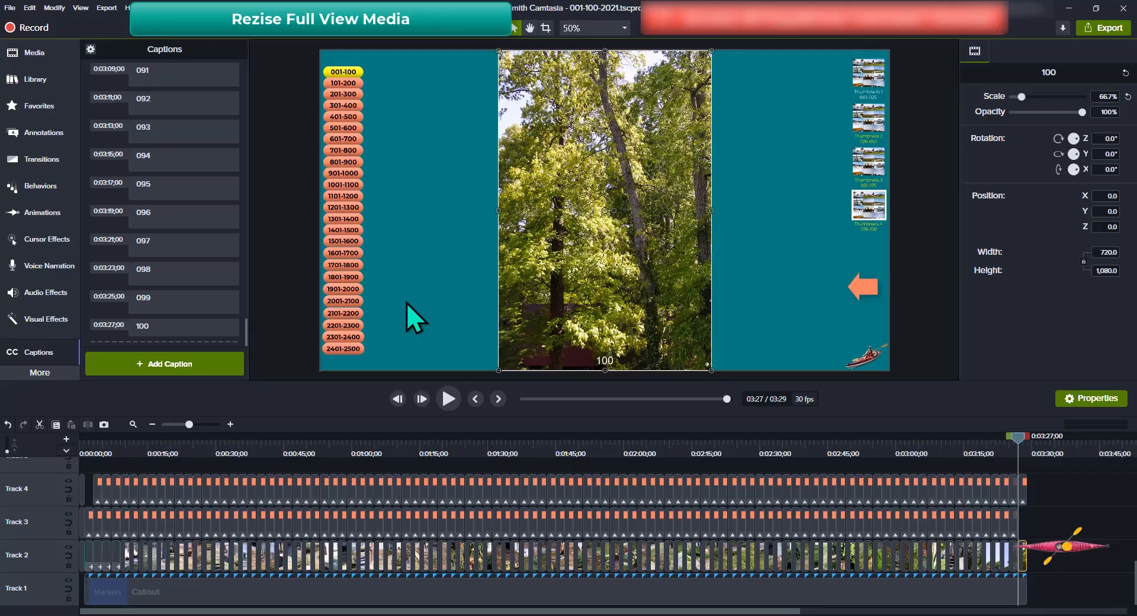
pyautogui.hotkey('ctrl', 's')
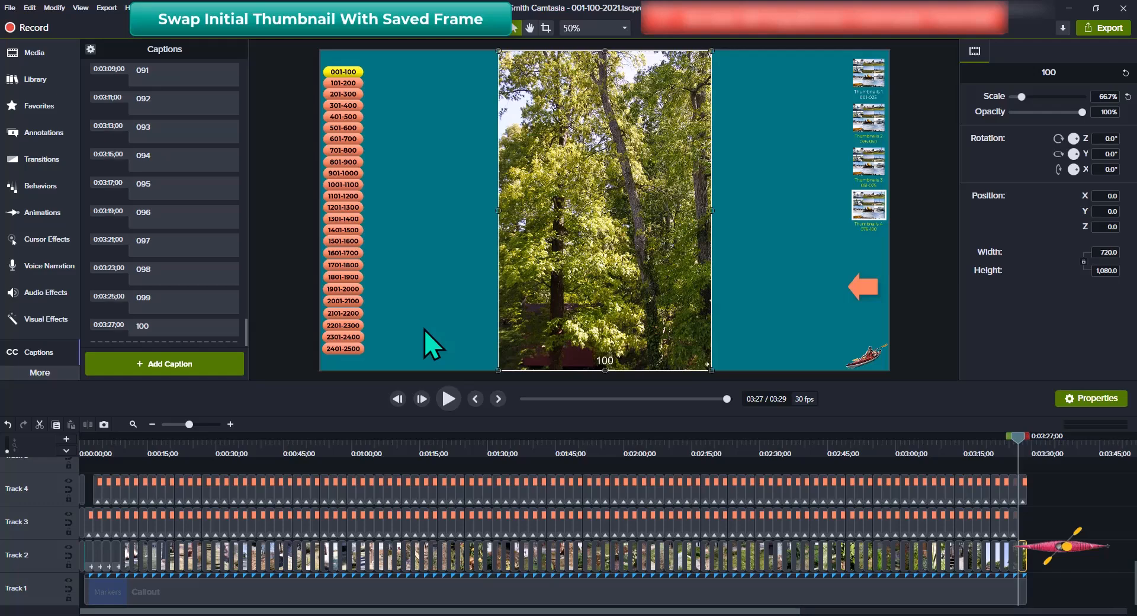
# Go to the 0:01 thumbnail-grid frame and start exporting it as a PNG with Ctrl+F
pyautogui.hotkey('ctrl', 'Home')
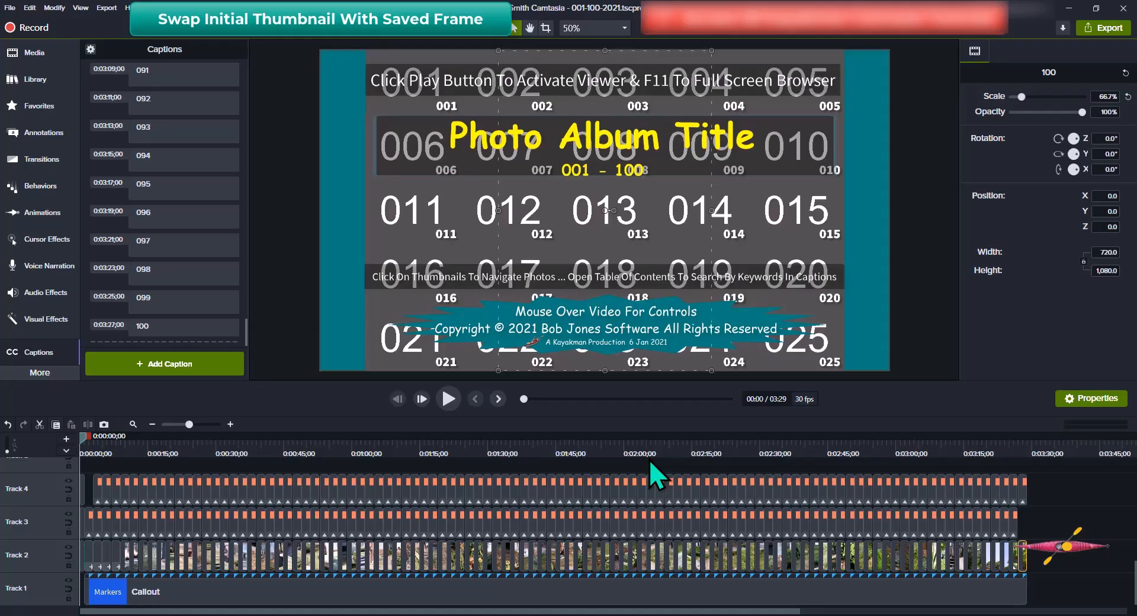
pyautogui.click(498, 399)
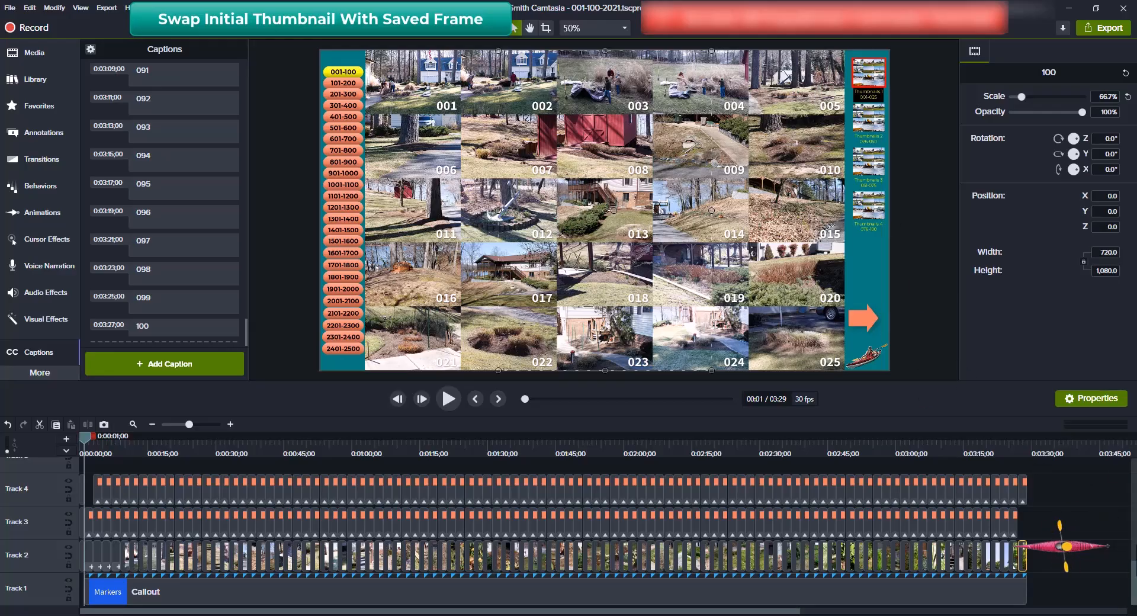
pyautogui.hotkey('ctrl', 'f')
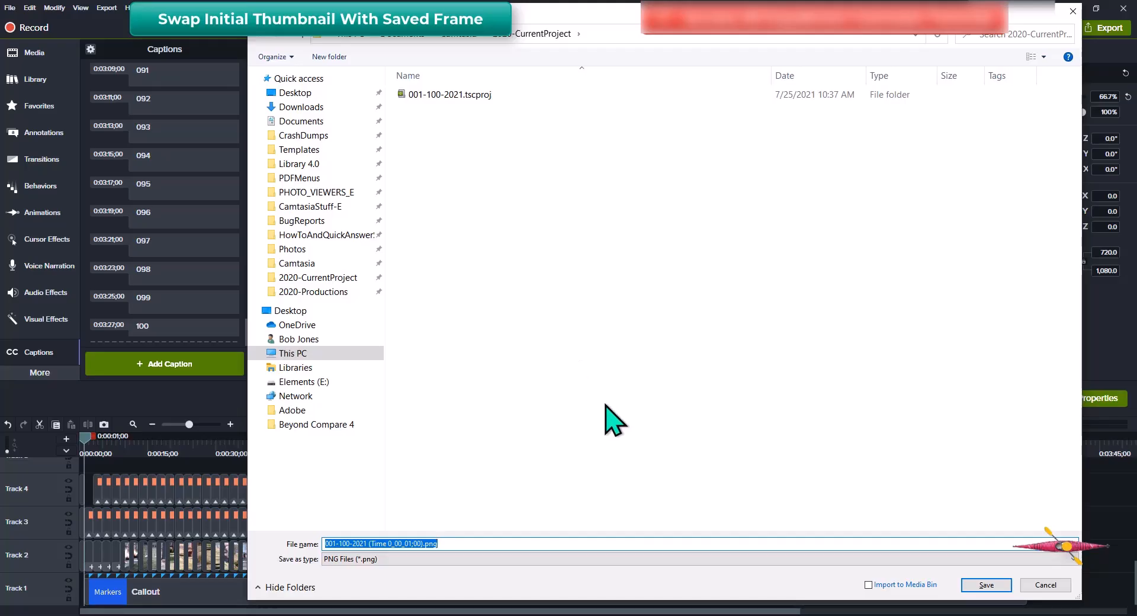
# Save the current frame as NewStart.png in the 2020-CurrentProject folder
pyautogui.write('N')
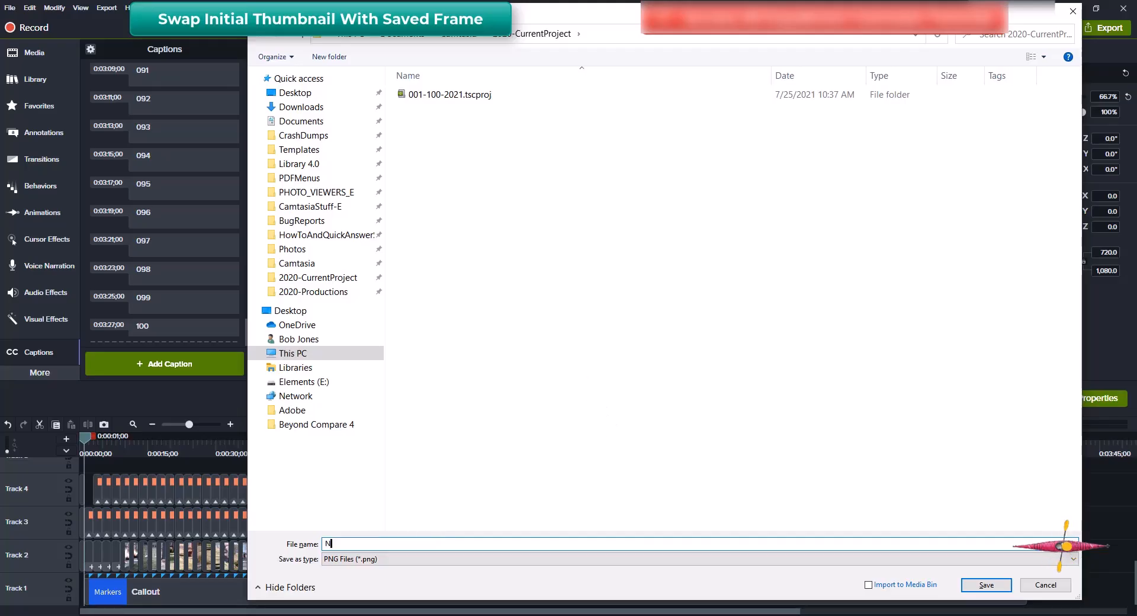
pyautogui.write('ewStart')
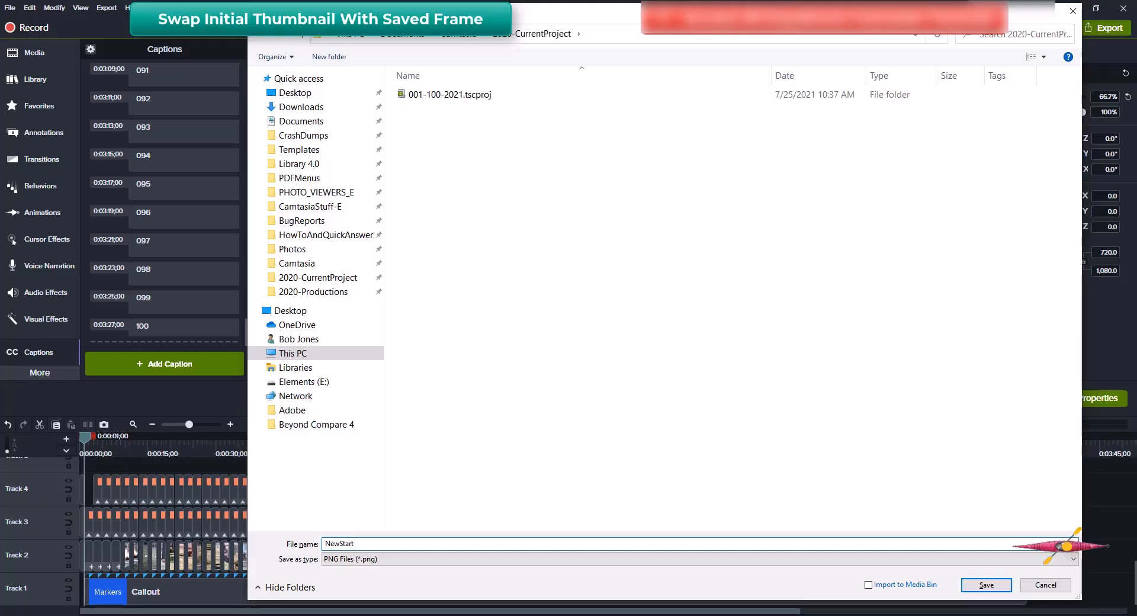
pyautogui.press('Return')
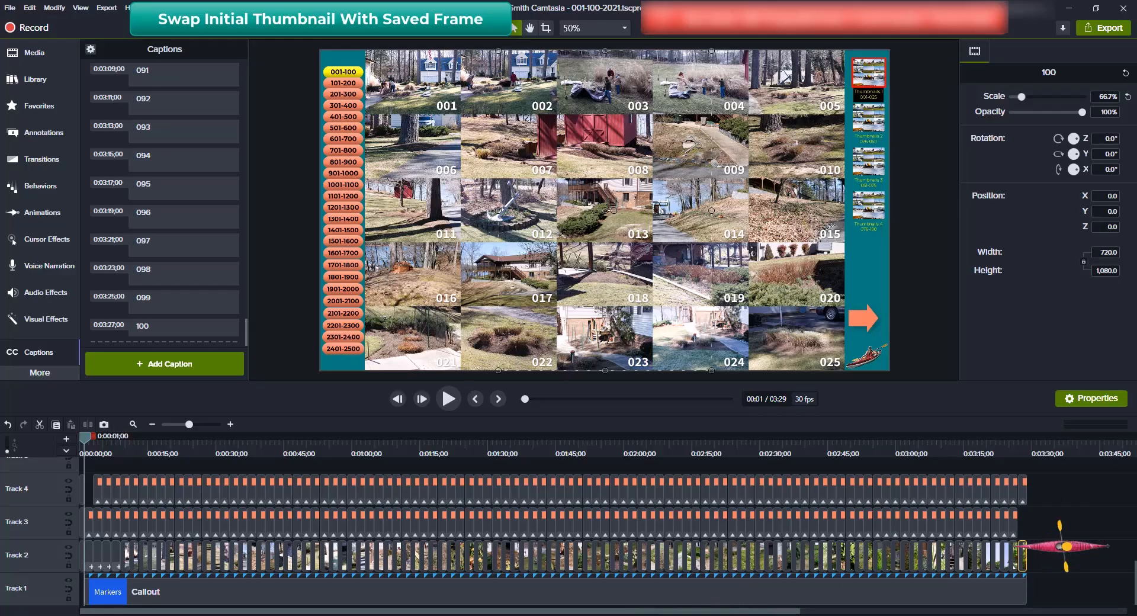
# View the 2020-CurrentProject folder in File Explorer, then return Camtasia playback to 0:00
pyautogui.moveTo(611, 612)
pyautogui.click(616, 584)
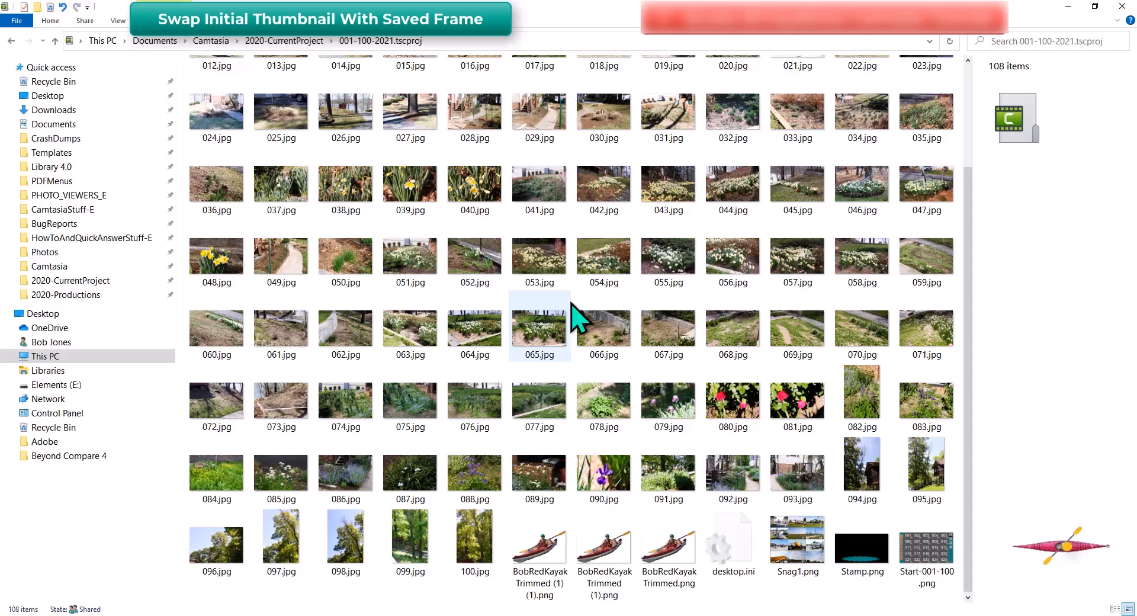
pyautogui.hotkey('alt', 'Up')
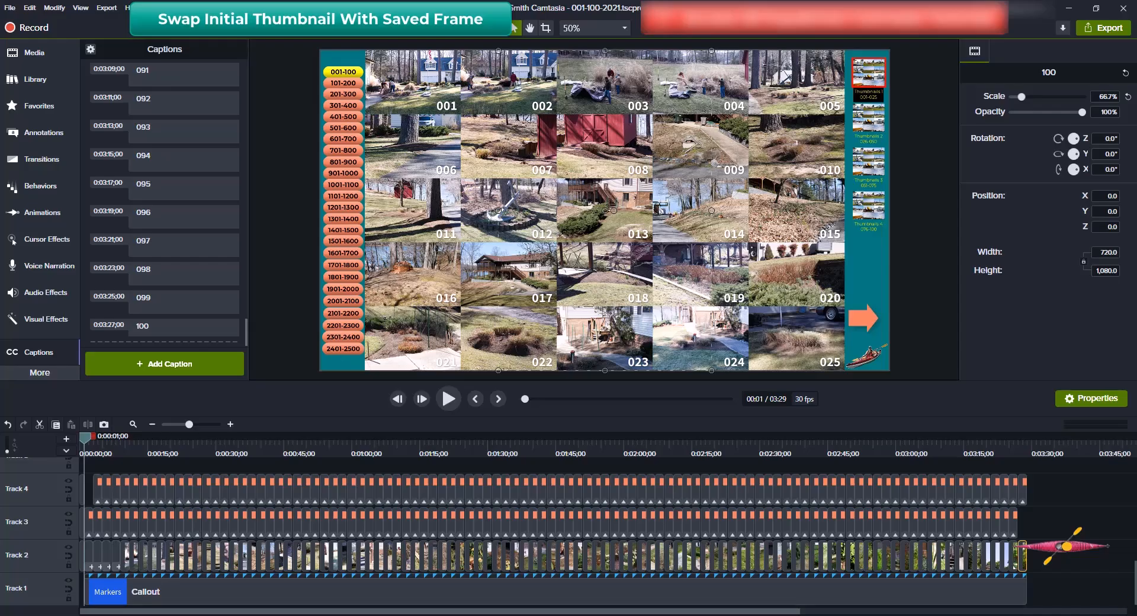
pyautogui.hotkey('ctrl', 'Home')
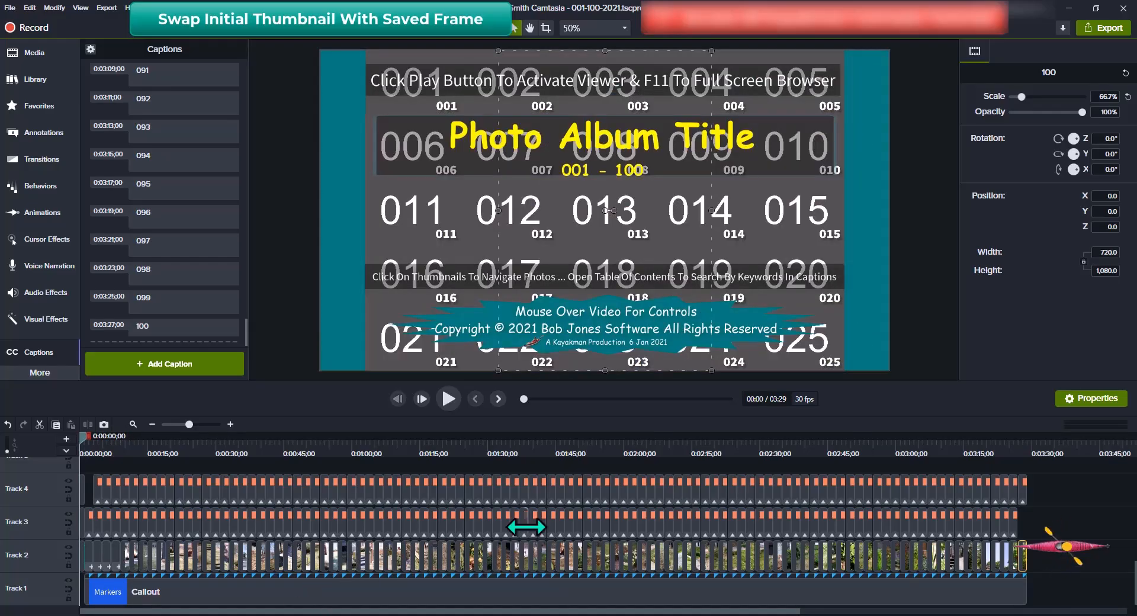
# Zoom the timeline in and choose Update Media for the Start-001-100 clip on Track 2
pyautogui.hotkey('ctrl', 'shift', '9')
pyautogui.hotkey('ctrl', 'shift', '9')
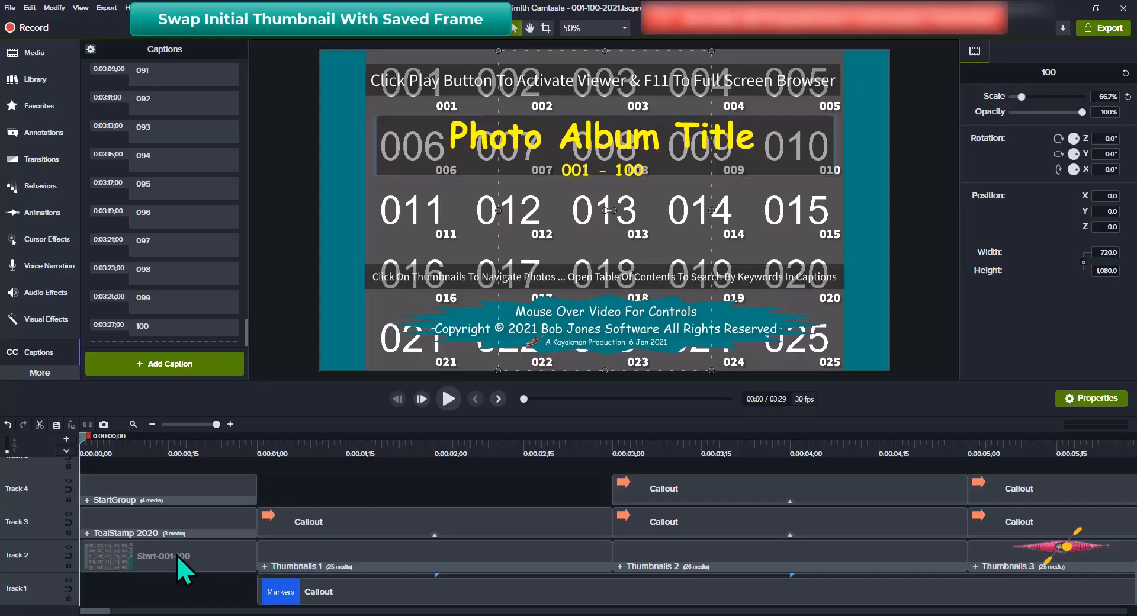
pyautogui.click(211, 551)
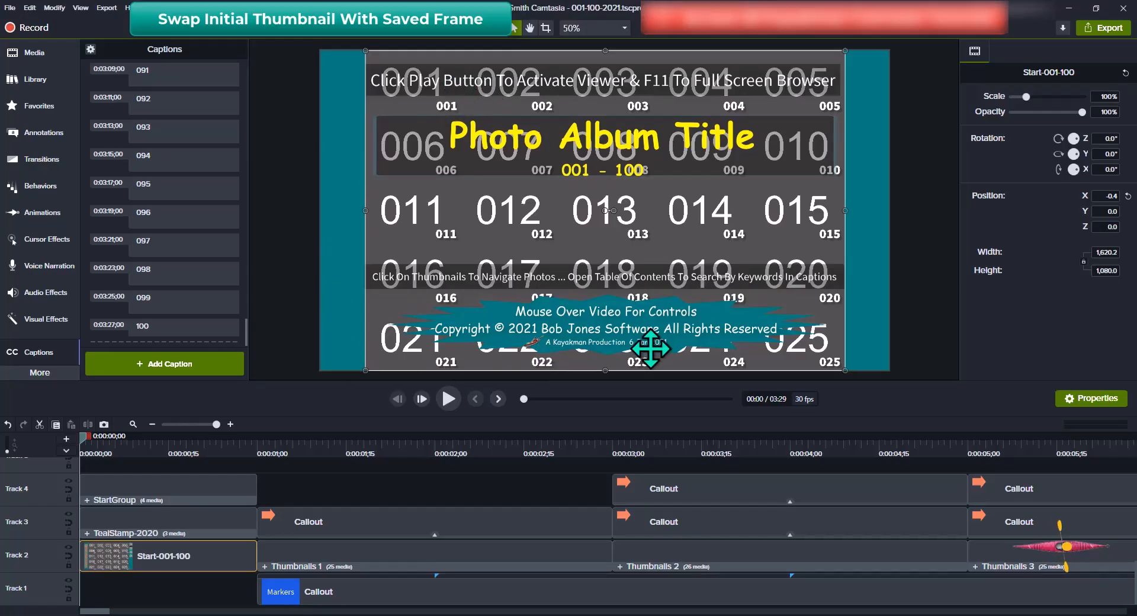
pyautogui.rightClick(233, 549)
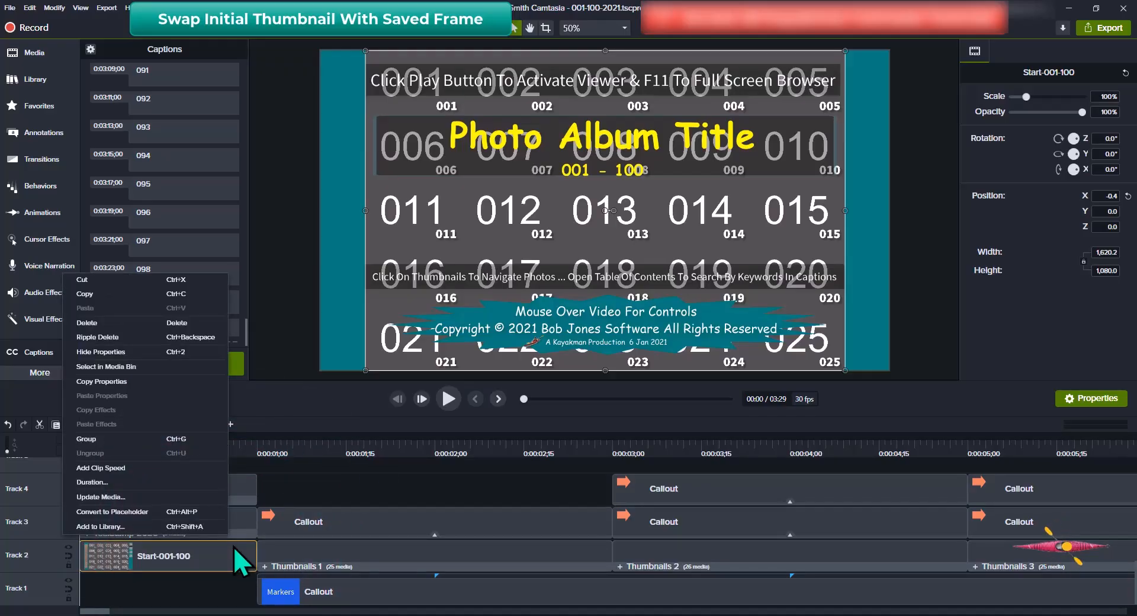
pyautogui.click(95, 496)
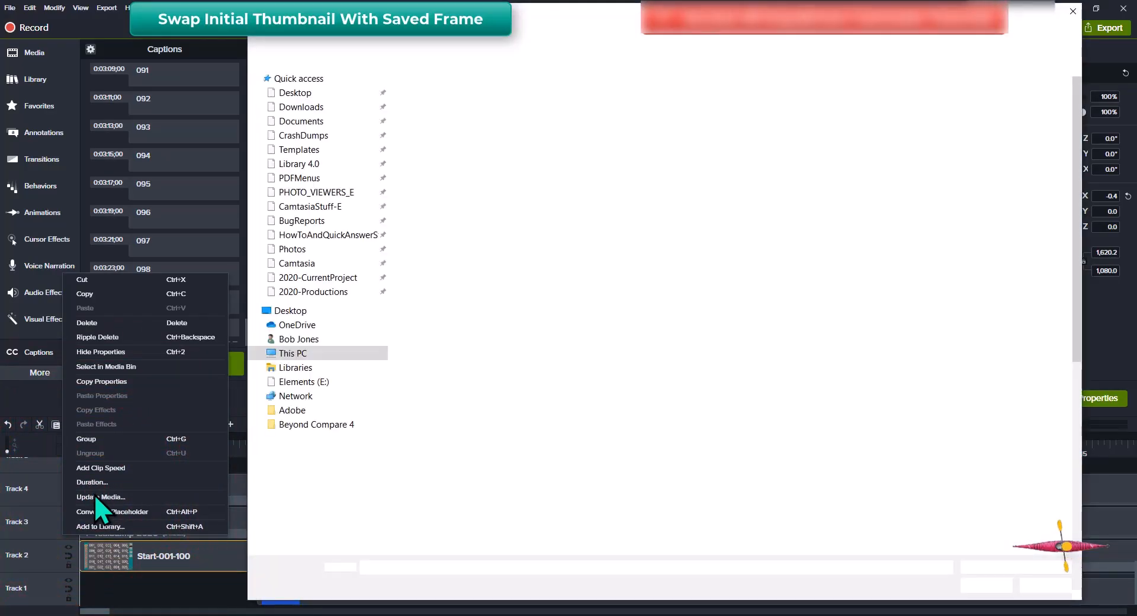
# Replace the Start-001-100 clip's media with NewStart.png from the 2020-CurrentProject folder
pyautogui.click(338, 278)
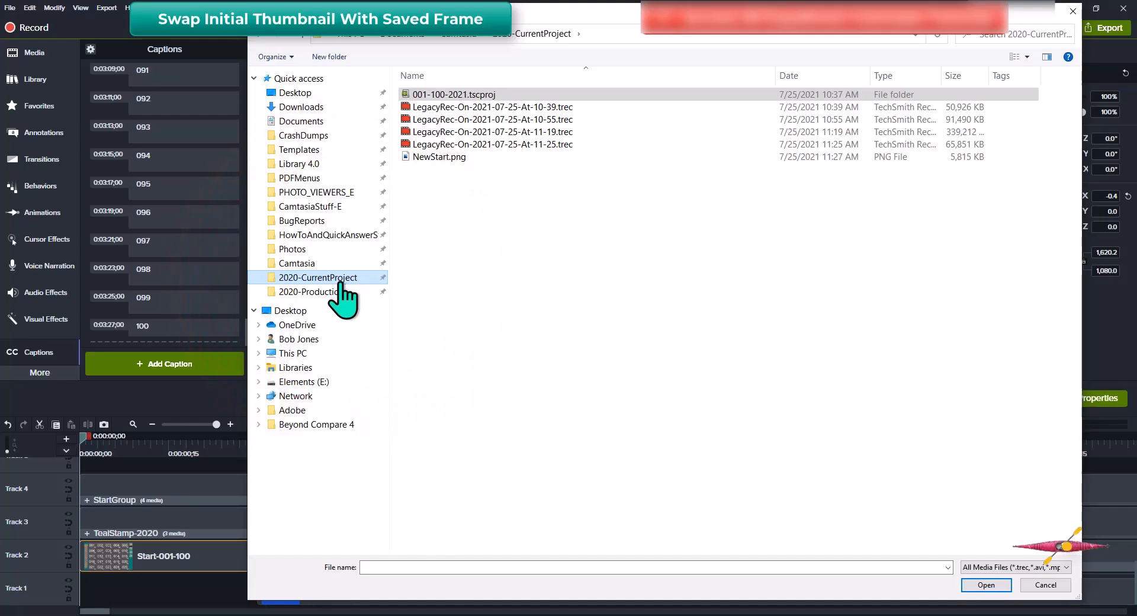
pyautogui.click(453, 159)
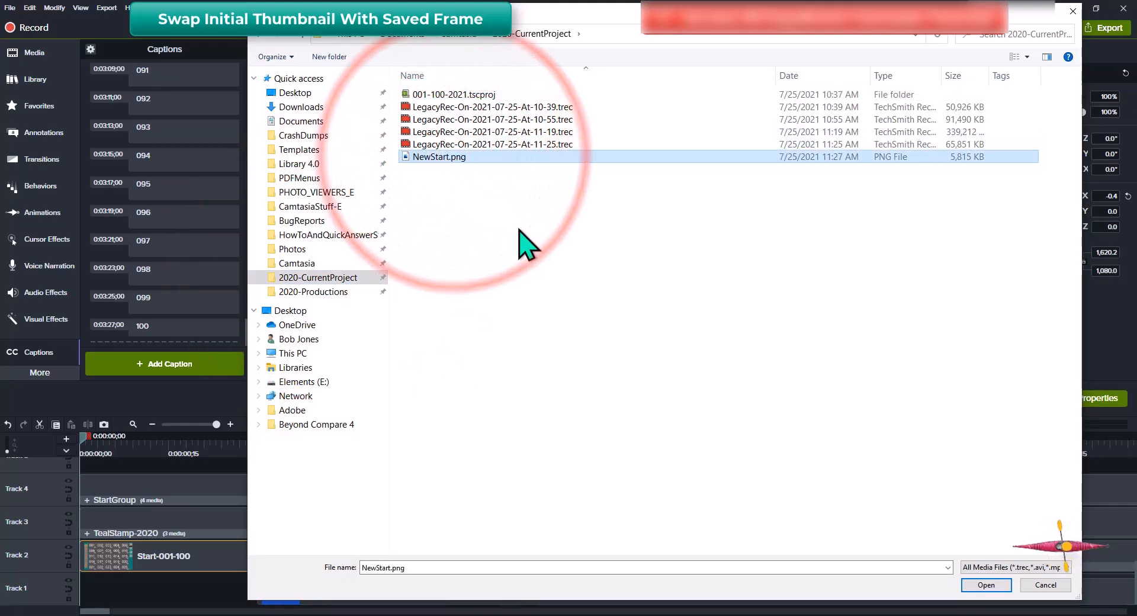
pyautogui.click(985, 586)
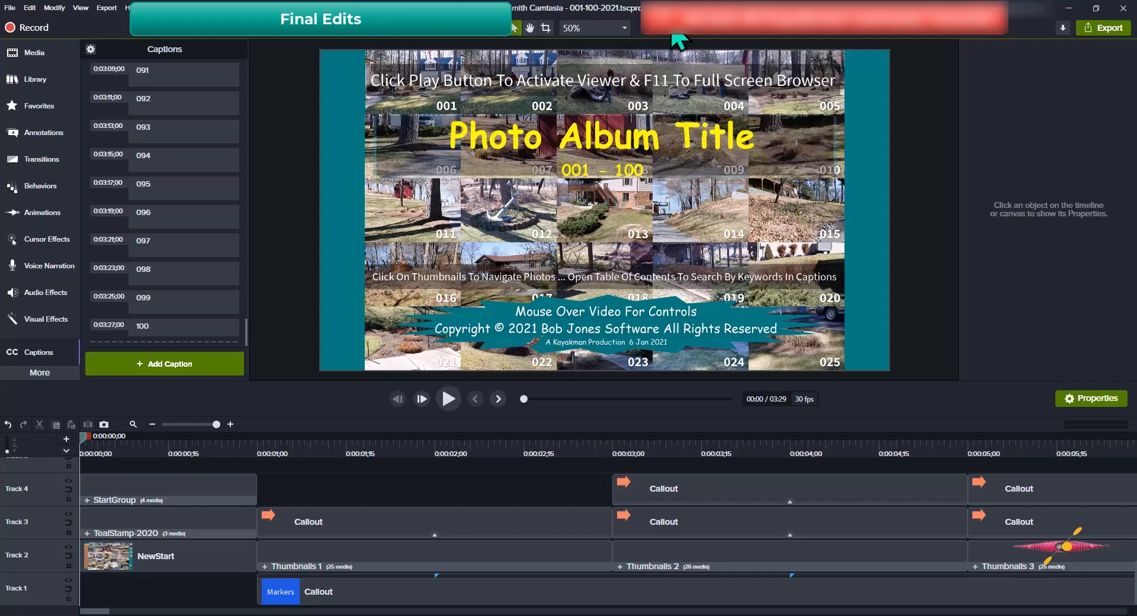
# Save the project, then bring up Save As proposing 001-100-2021.tscproj
pyautogui.hotkey('ctrl', 's')
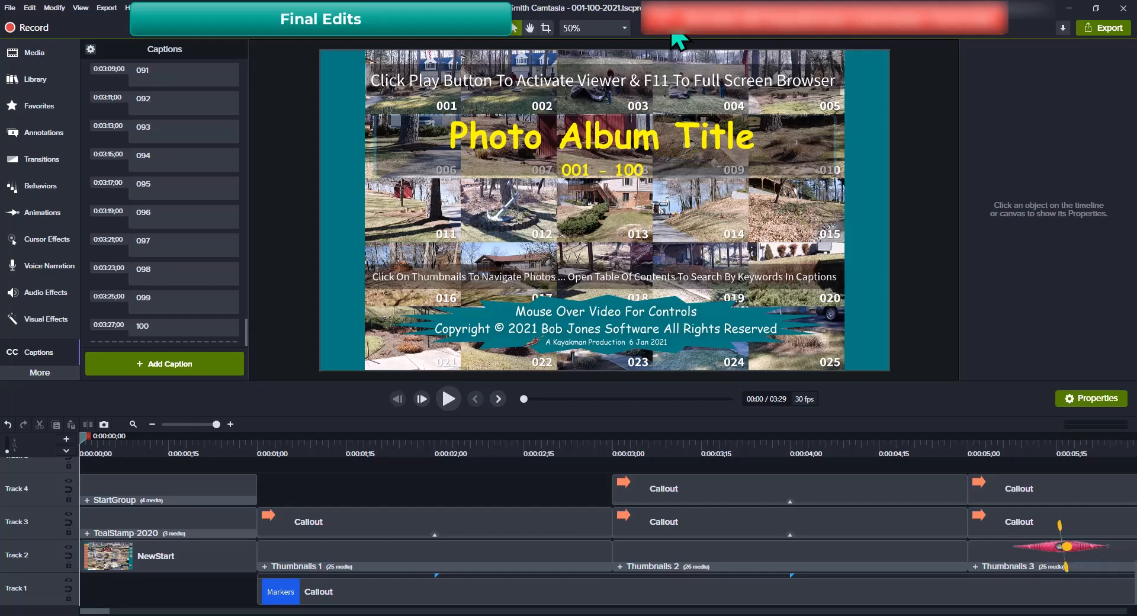
pyautogui.hotkey('alt', 'f')
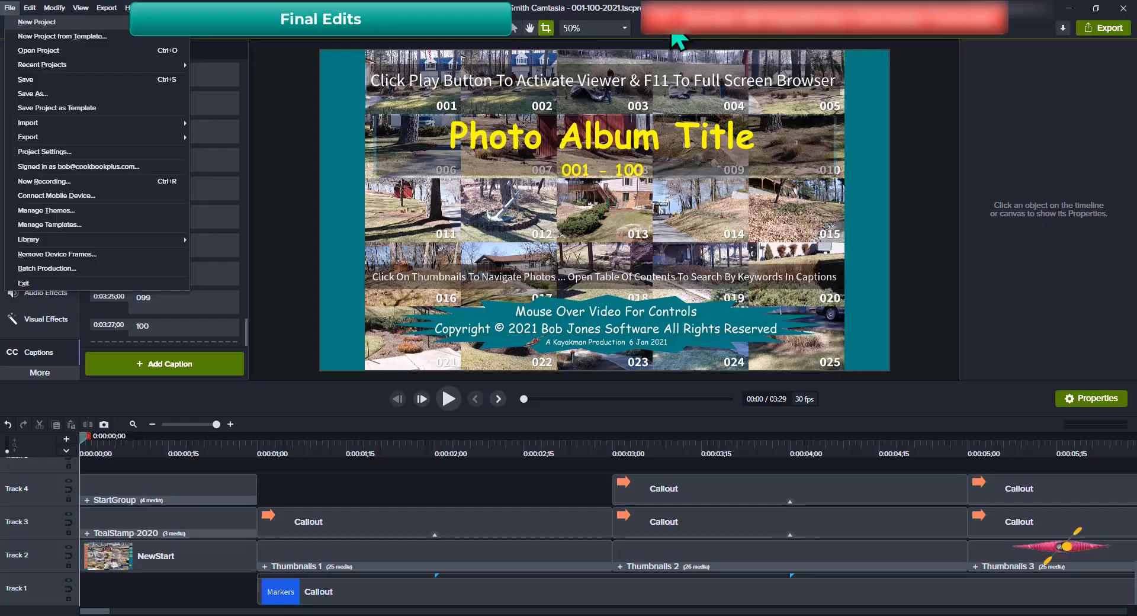
pyautogui.press('alt')
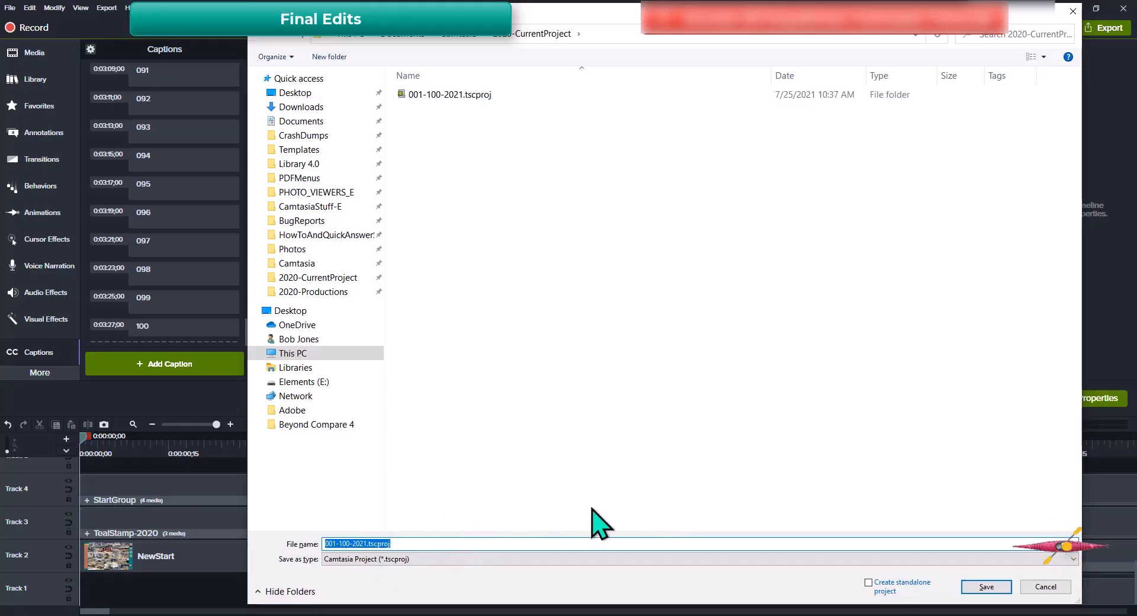
# Save the project copy as ExamplePhotoViewer and bring the project folder window forward
pyautogui.write('Example')
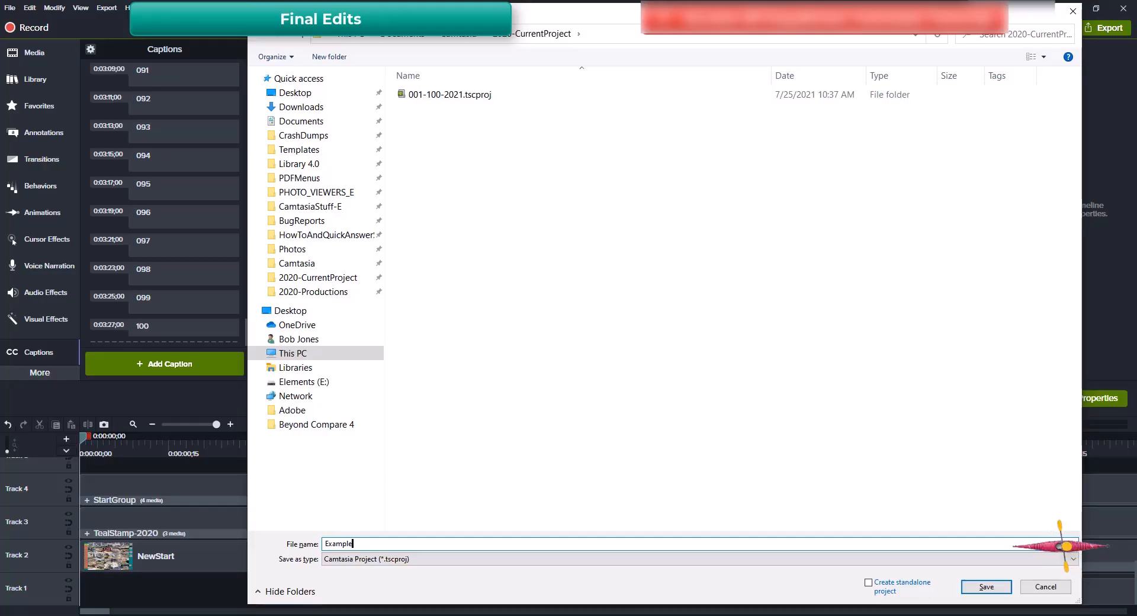
pyautogui.write('PhotoViewer')
pyautogui.press('Return')
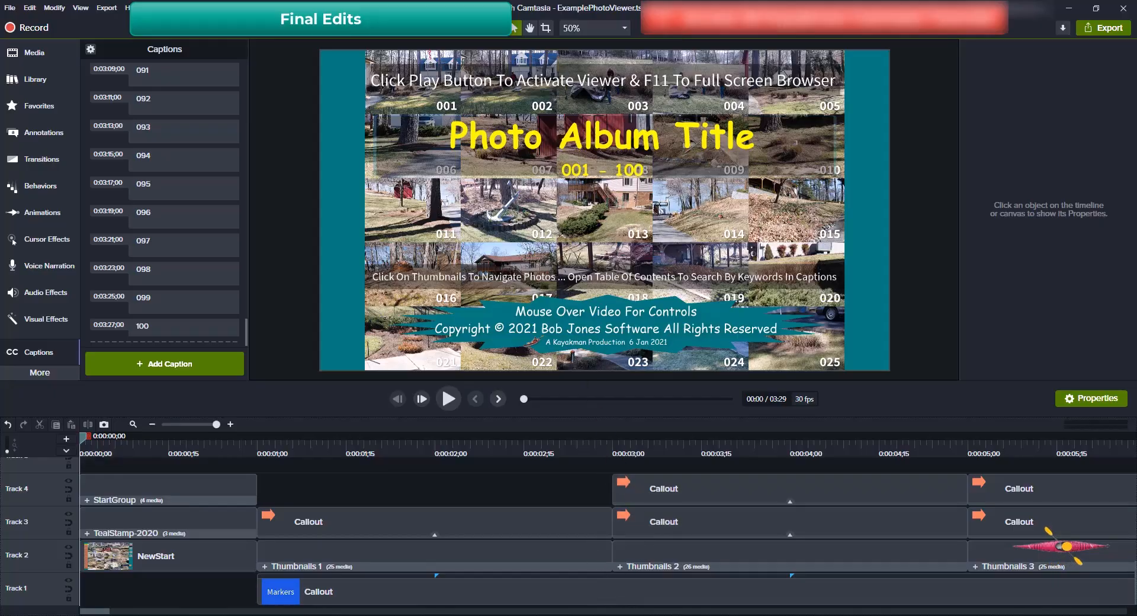
pyautogui.click(603, 613)
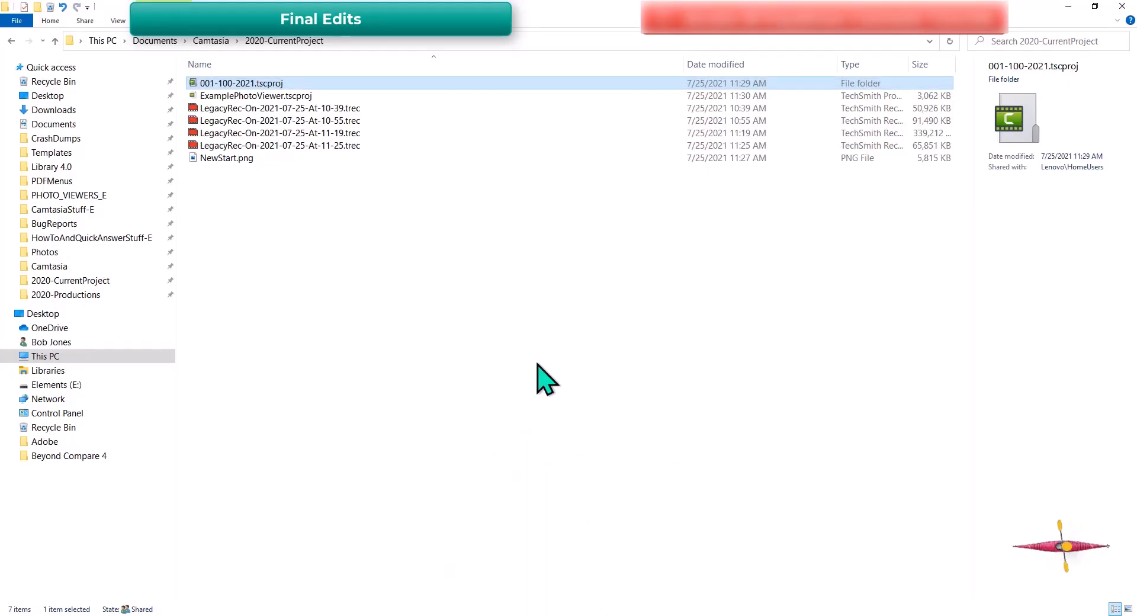
# Select ExamplePhotoViewer.tscproj in File Explorer to confirm it was saved
pyautogui.click(282, 98)
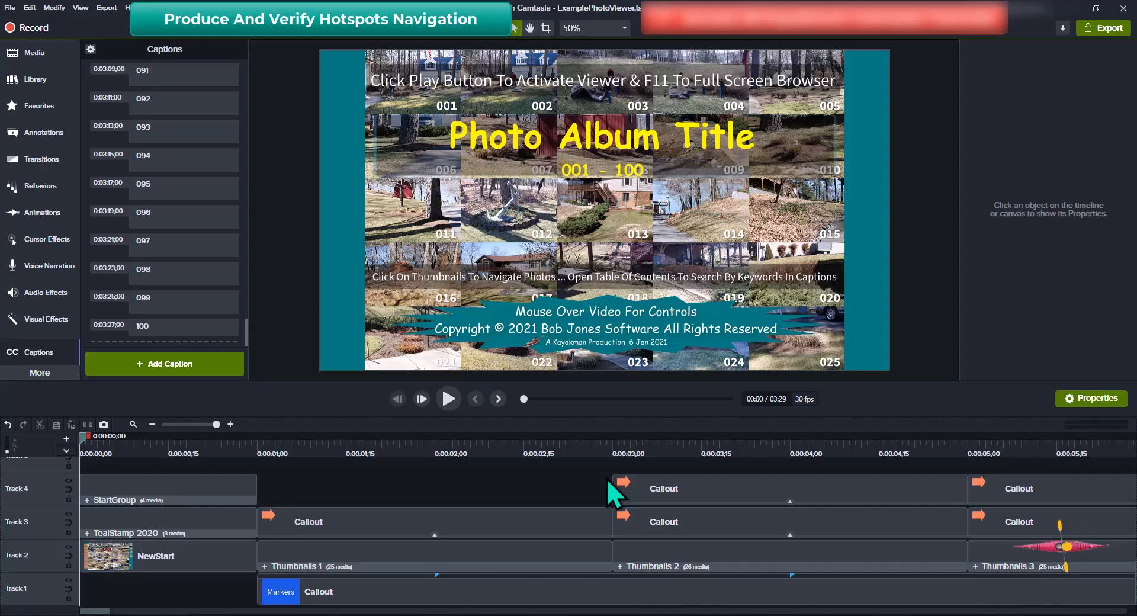
# Begin producing with the PhotoViewer-1-FPS preset, accepting the TOC warning, up to the save step
pyautogui.hotkey('ctrl', 'p')
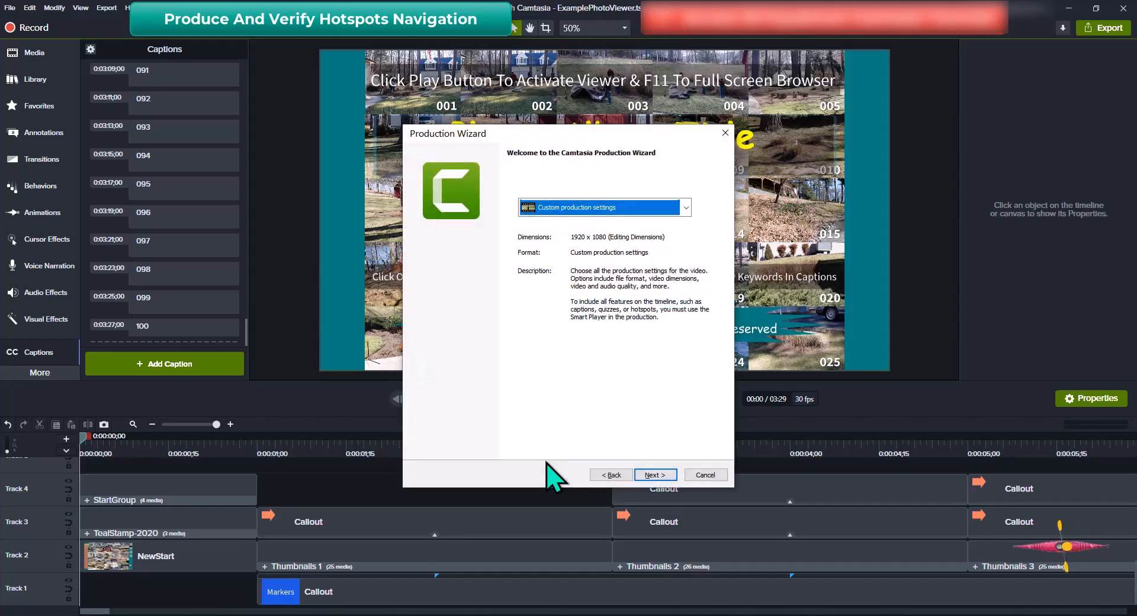
pyautogui.press('p')
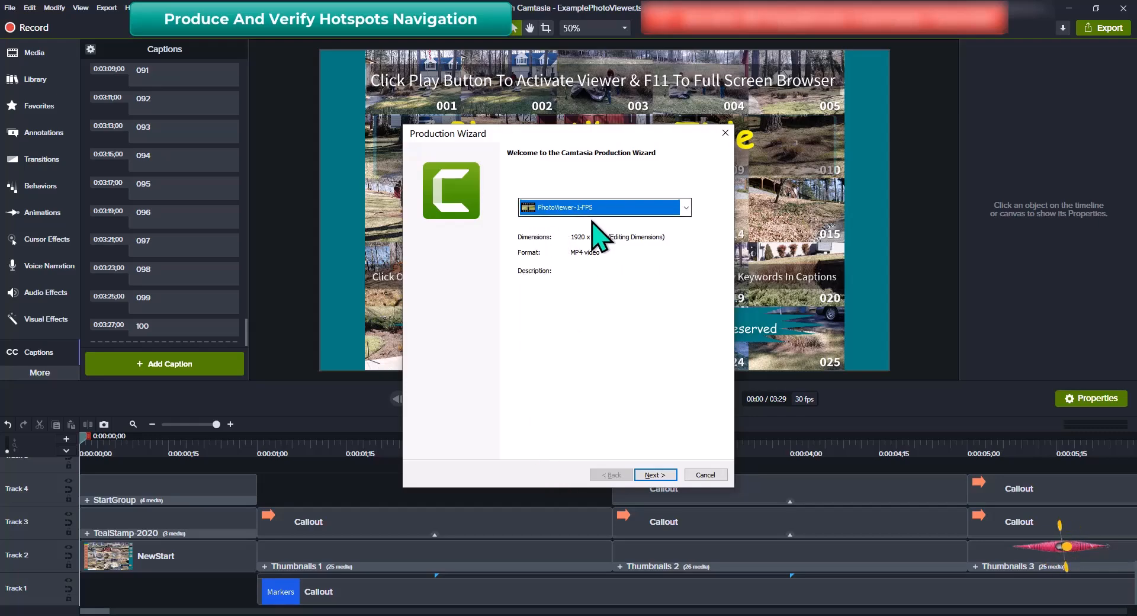
pyautogui.click(667, 477)
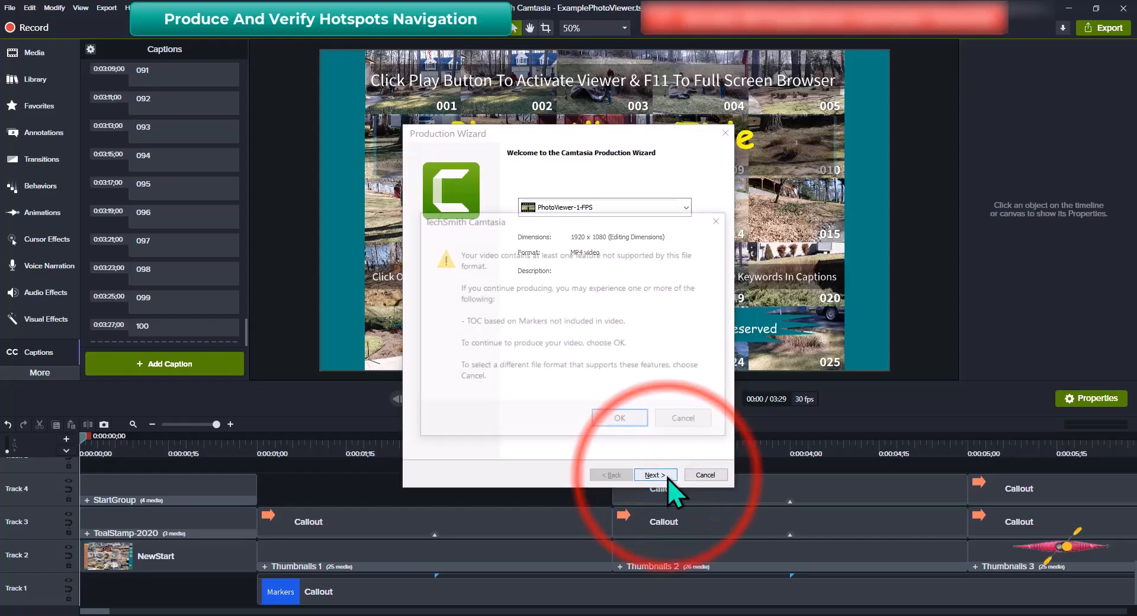
pyautogui.click(637, 420)
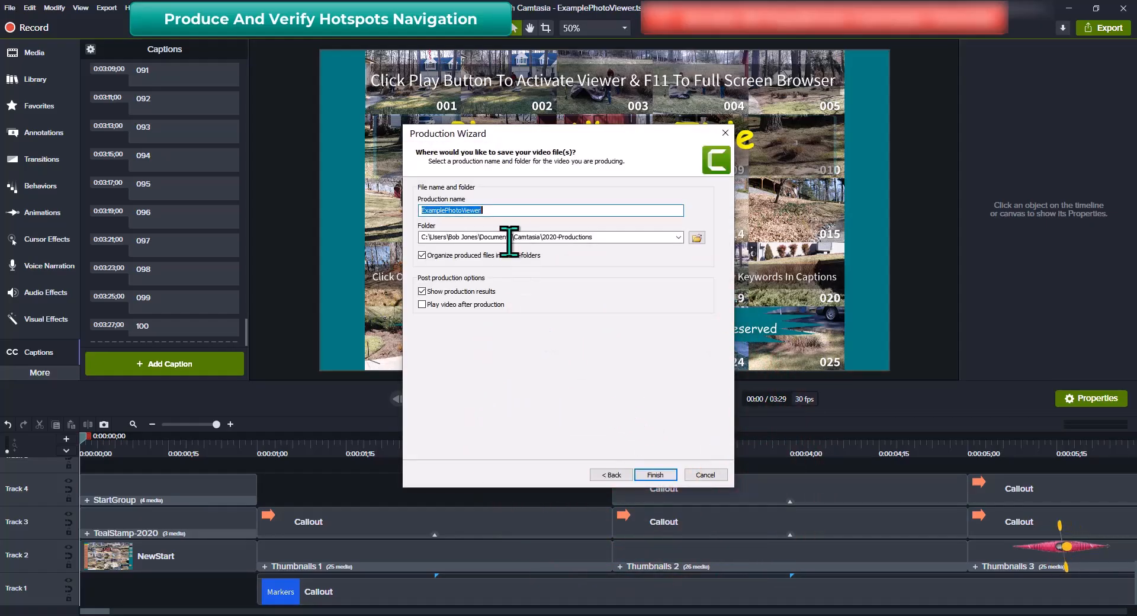
# Render ExamplePhotoViewer's MP4, HTML player and script files into 2020-Productions
pyautogui.click(651, 475)
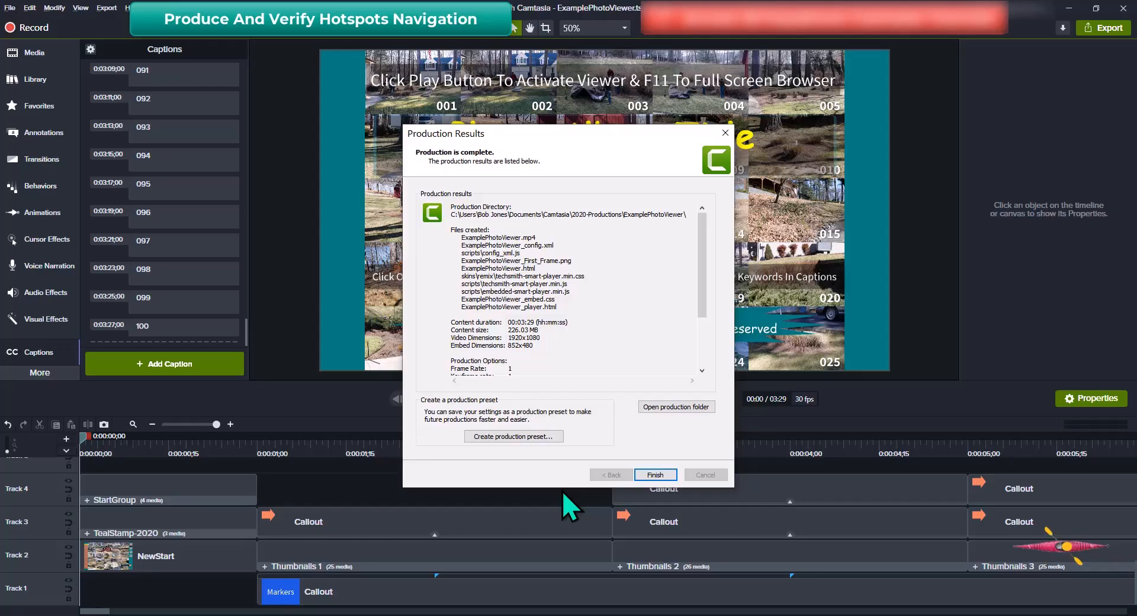
# Open the production folder and launch ExamplePhotoViewer_player.html in Edge
pyautogui.press('o')
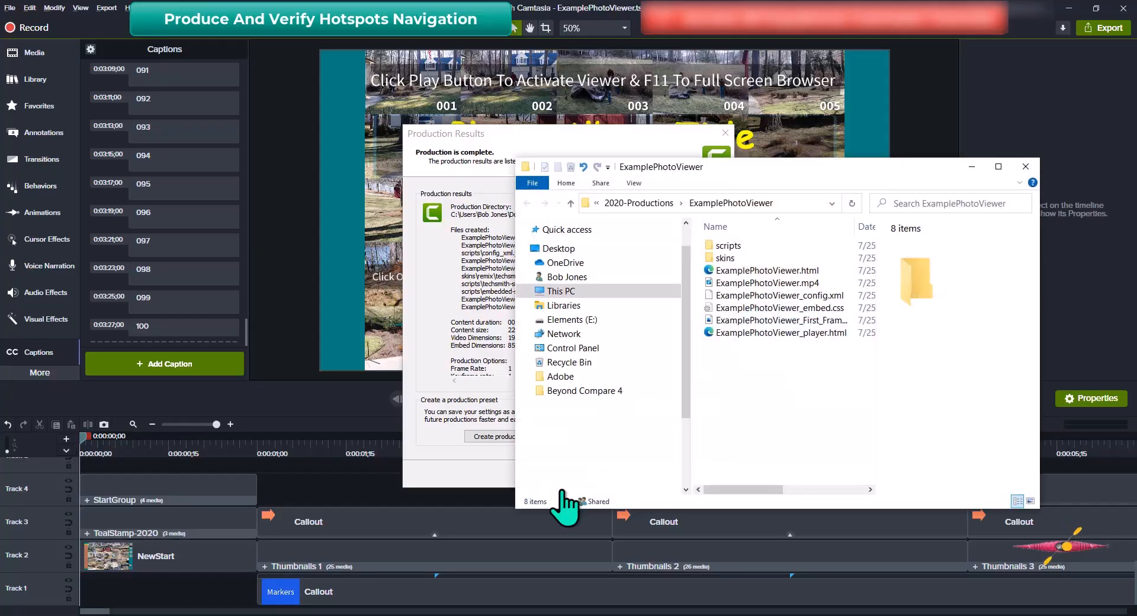
pyautogui.press('End')
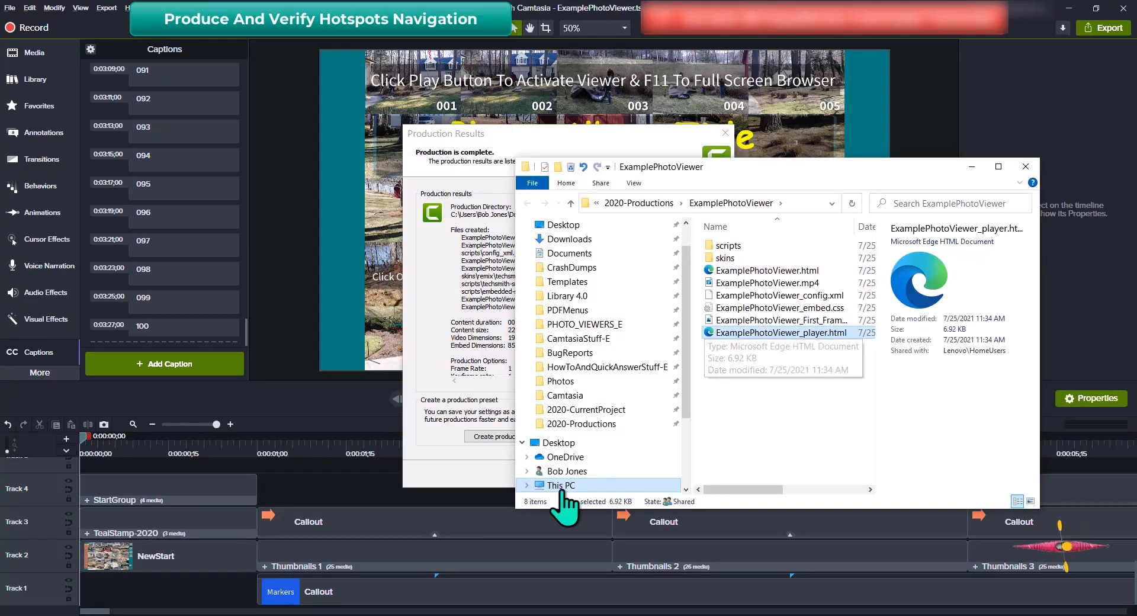
pyautogui.press('Return')
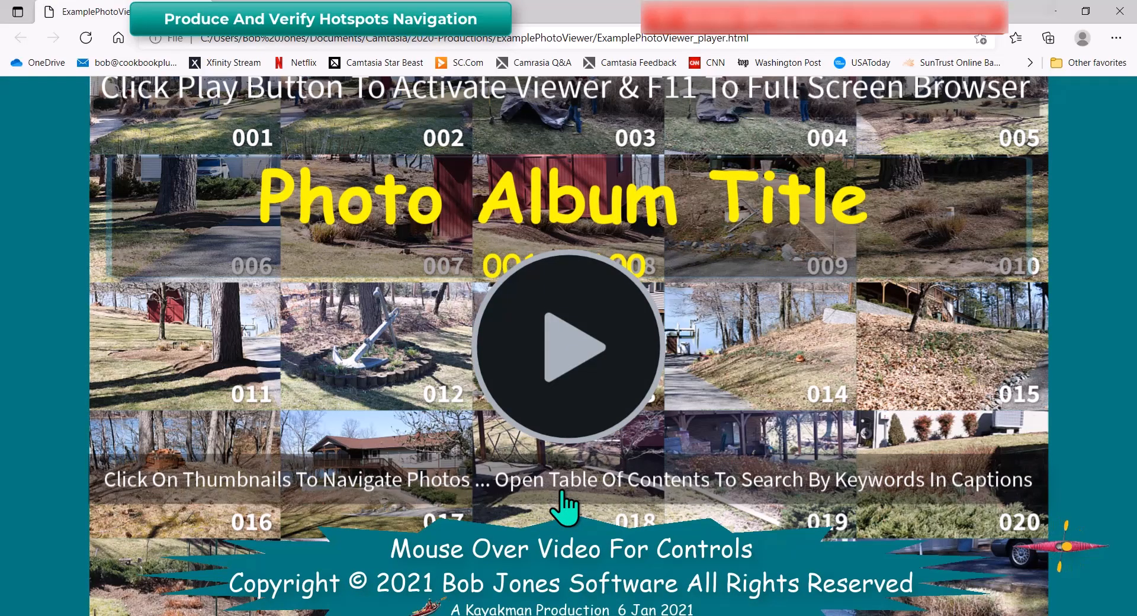
# Play the viewer at 50% zoom and test Thumbnails 1 photo 001 and Thumbnails 2 photo 036
pyautogui.click(587, 348)
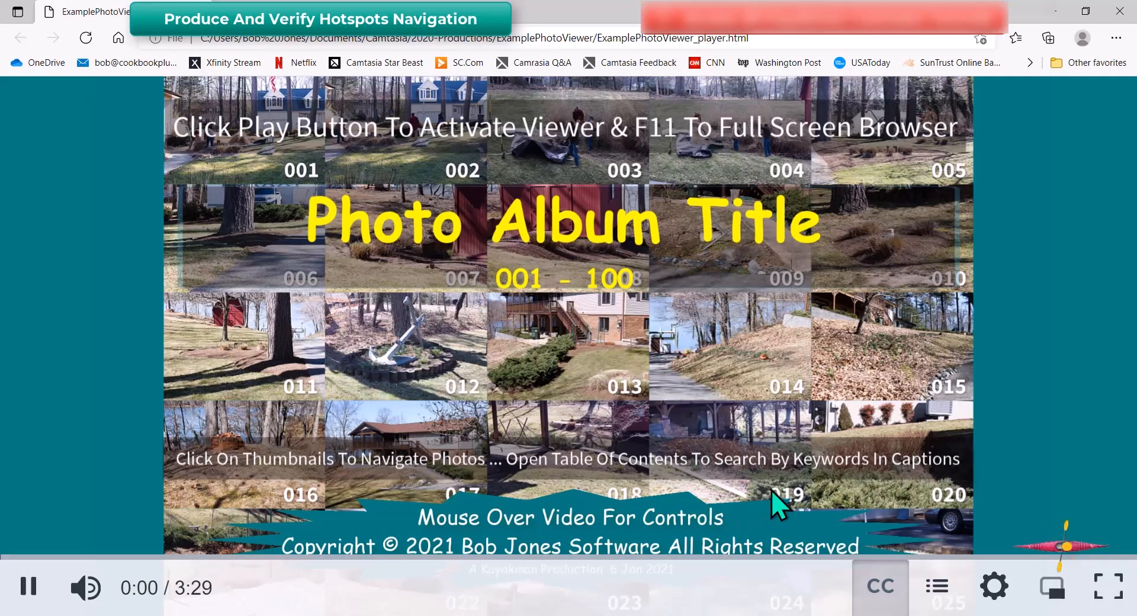
pyautogui.hotkey('ctrl', '-')
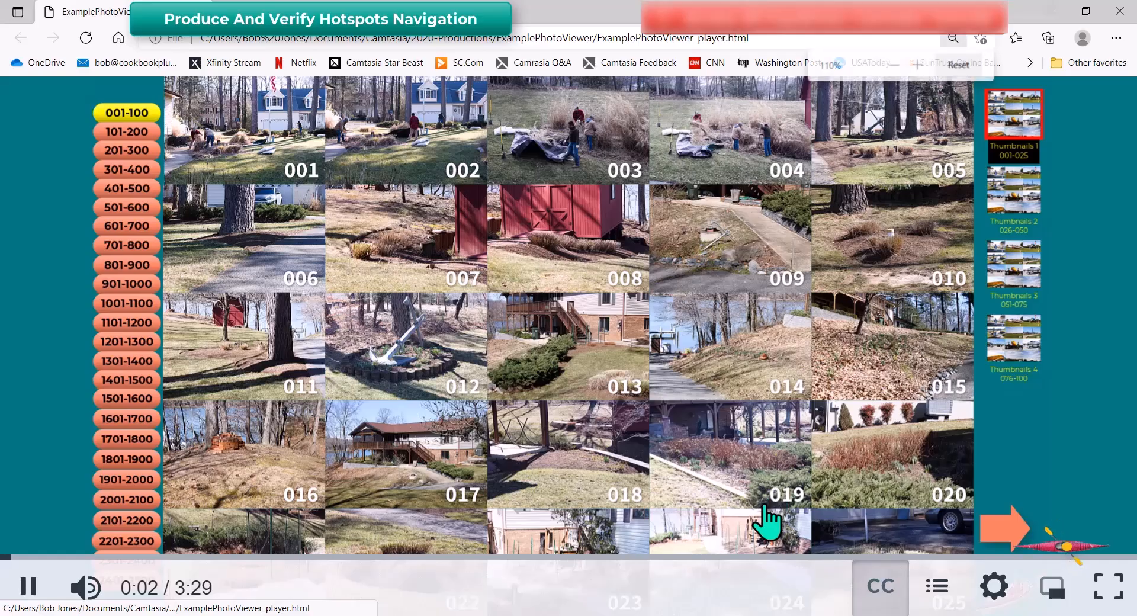
pyautogui.hotkey('ctrl', '-')
pyautogui.hotkey('ctrl', '-')
pyautogui.hotkey('ctrl', '-')
pyautogui.hotkey('ctrl', '-')
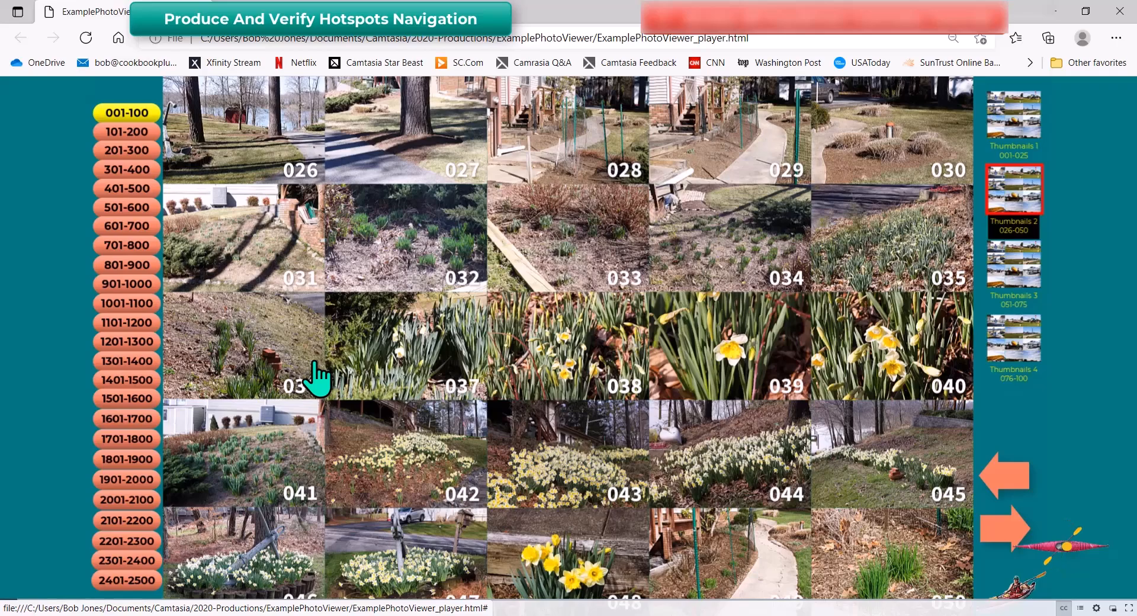
pyautogui.click(1026, 111)
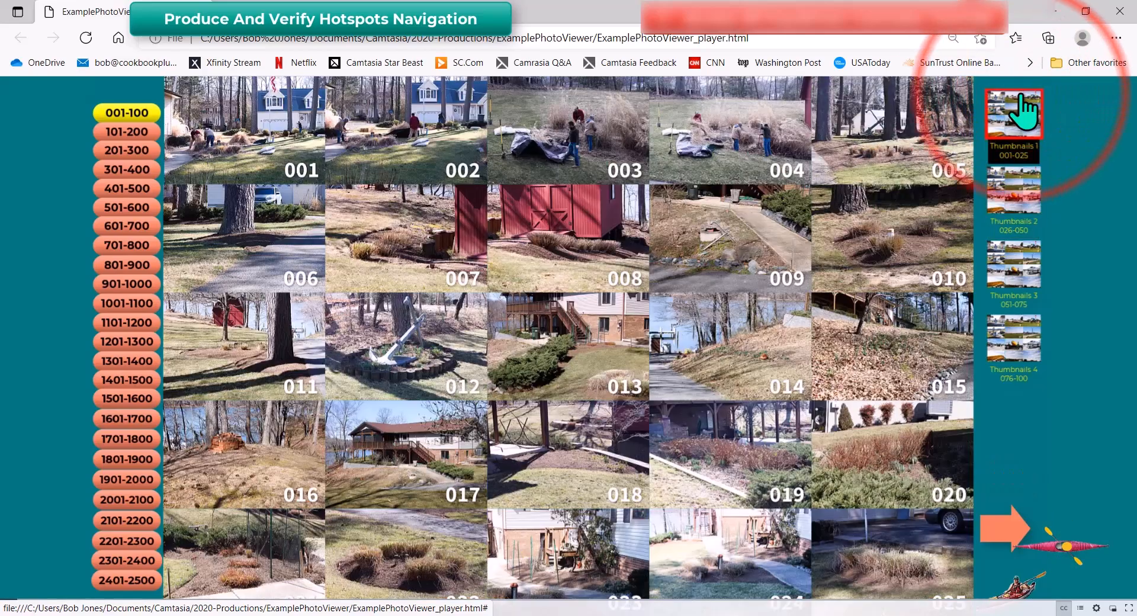
pyautogui.click(290, 142)
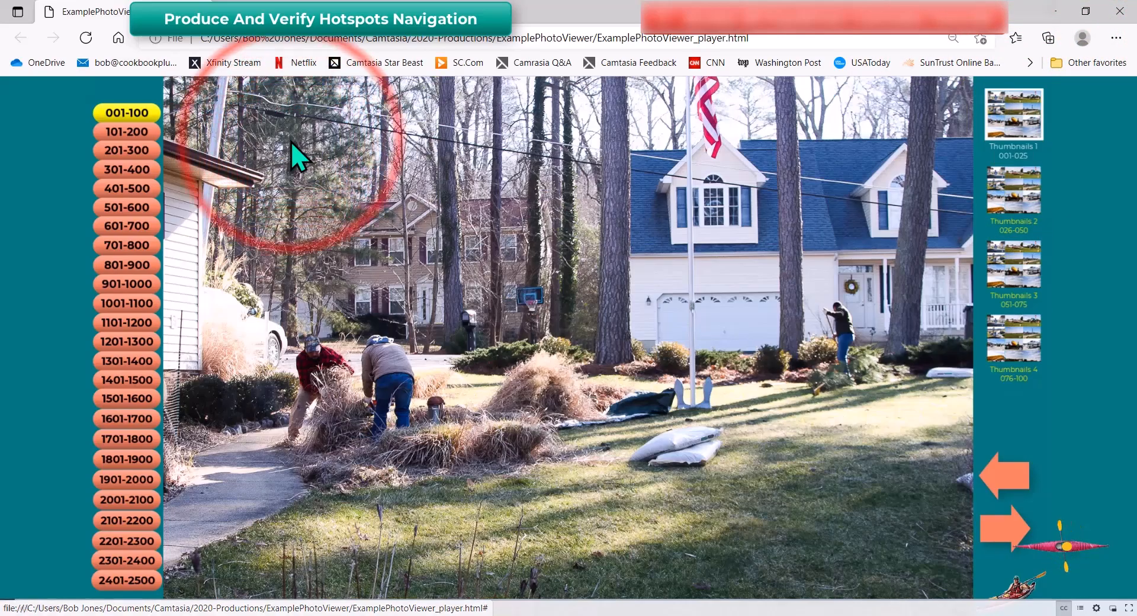
pyautogui.click(1013, 193)
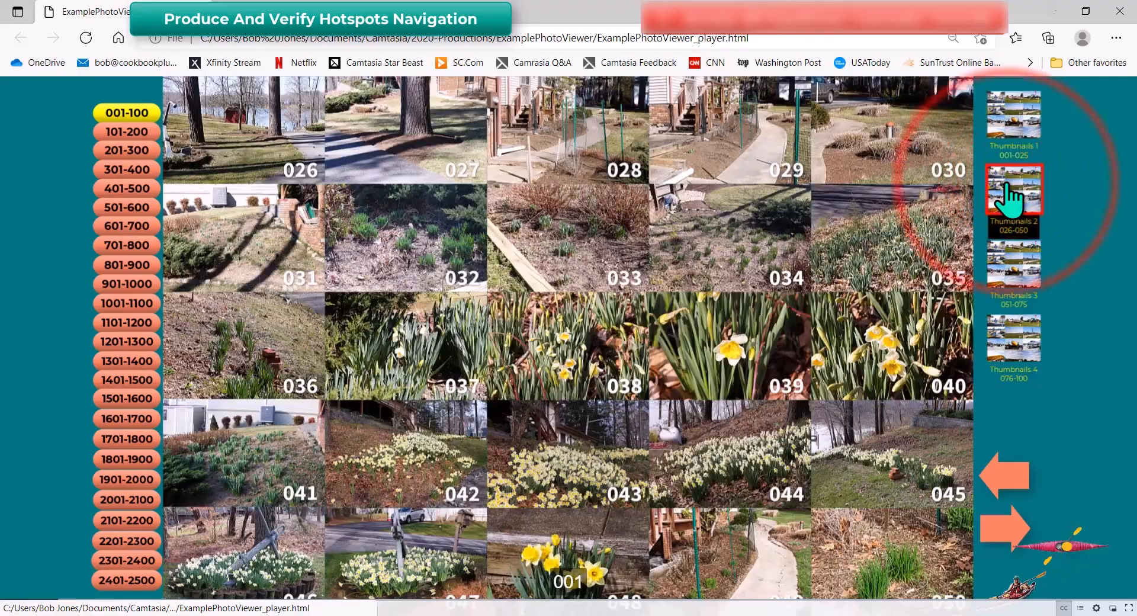
pyautogui.click(261, 355)
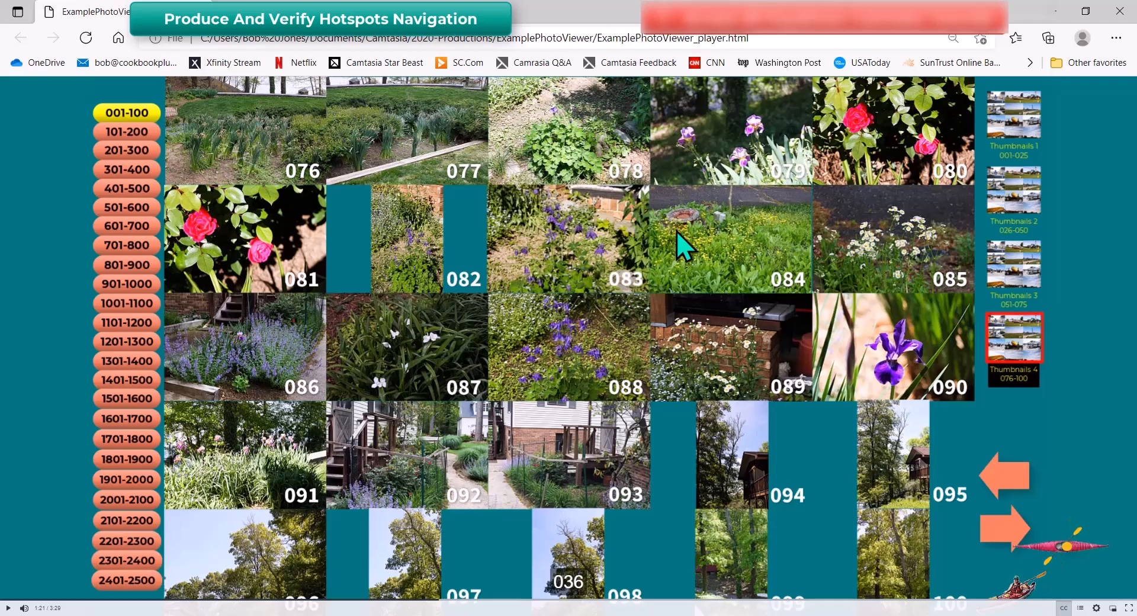
# Copy the player page's address and close Edge
pyautogui.click(778, 40)
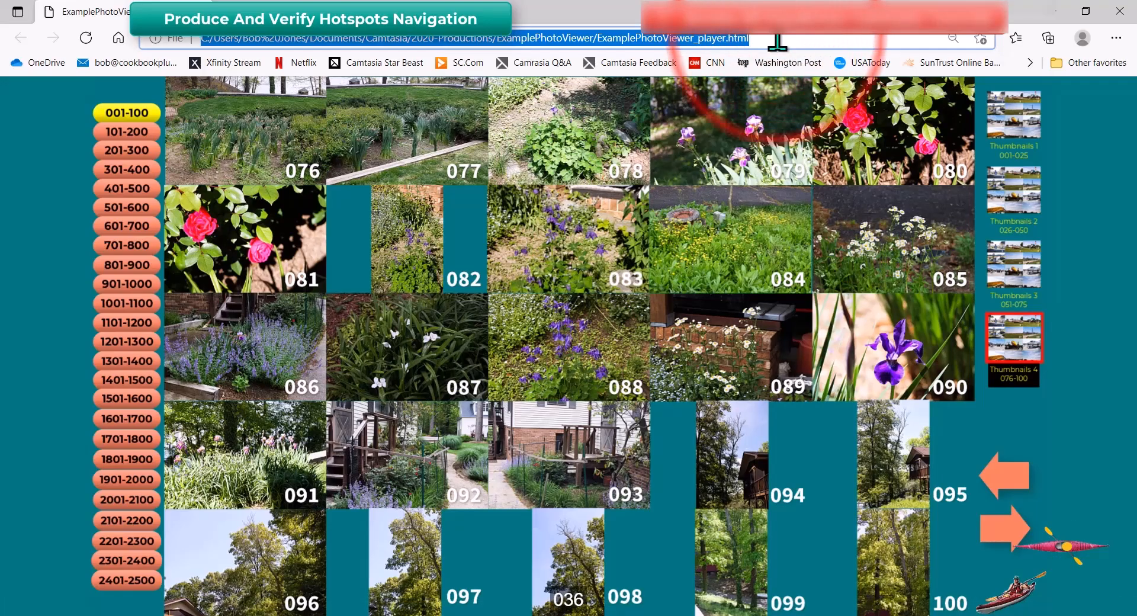
pyautogui.hotkey('ctrl', 'c')
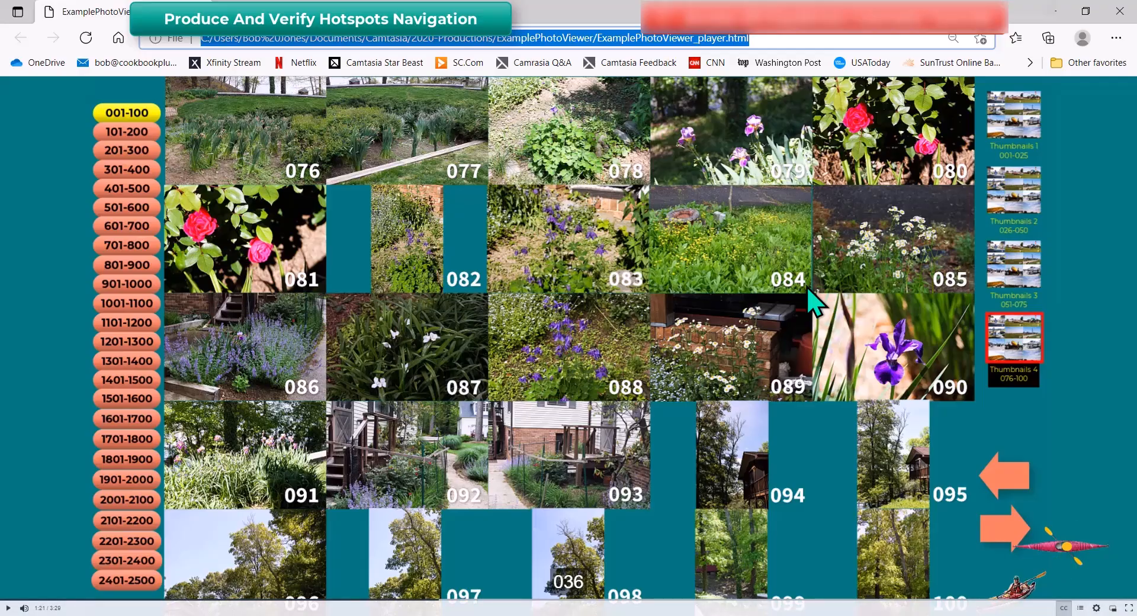
pyautogui.hotkey('ctrl', 'w')
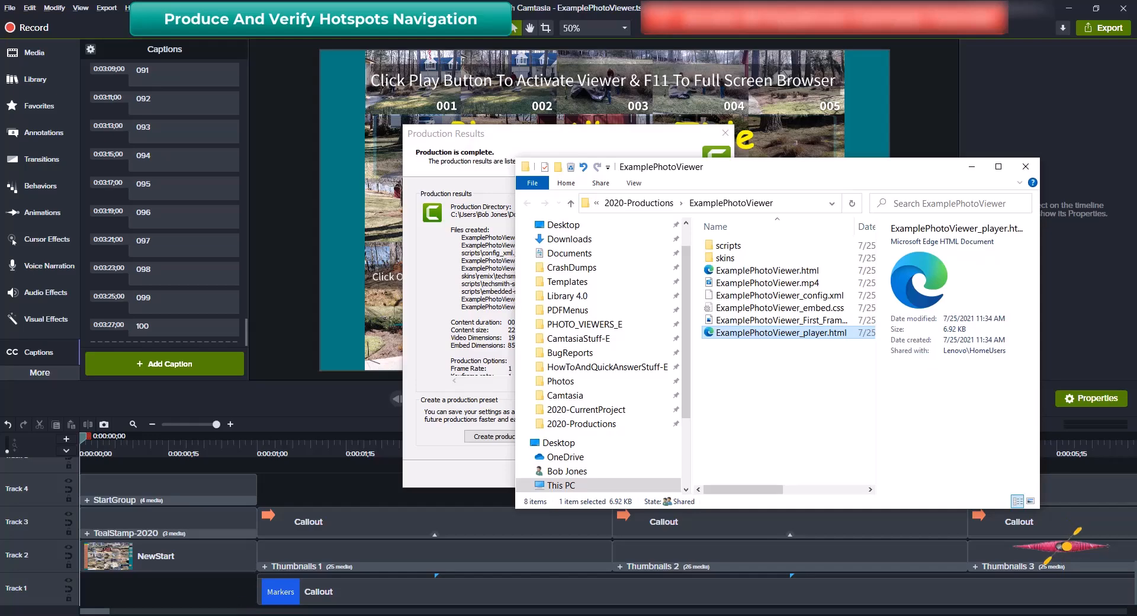
# Load the copied ExamplePhotoViewer_player.html address in Google Chrome
pyautogui.click(228, 615)
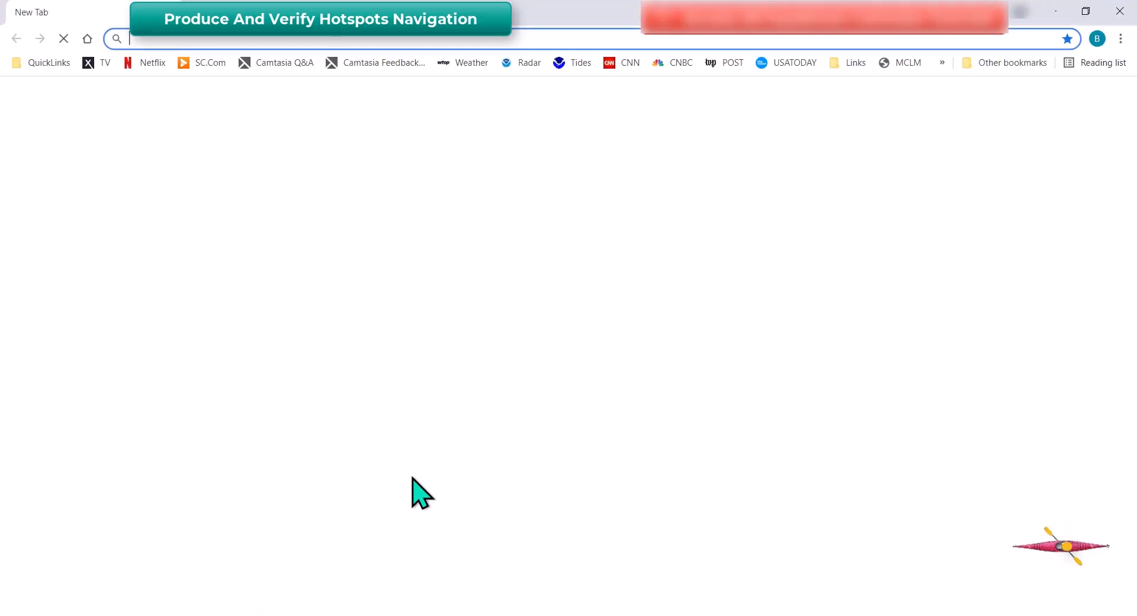
pyautogui.hotkey('ctrl', 'v')
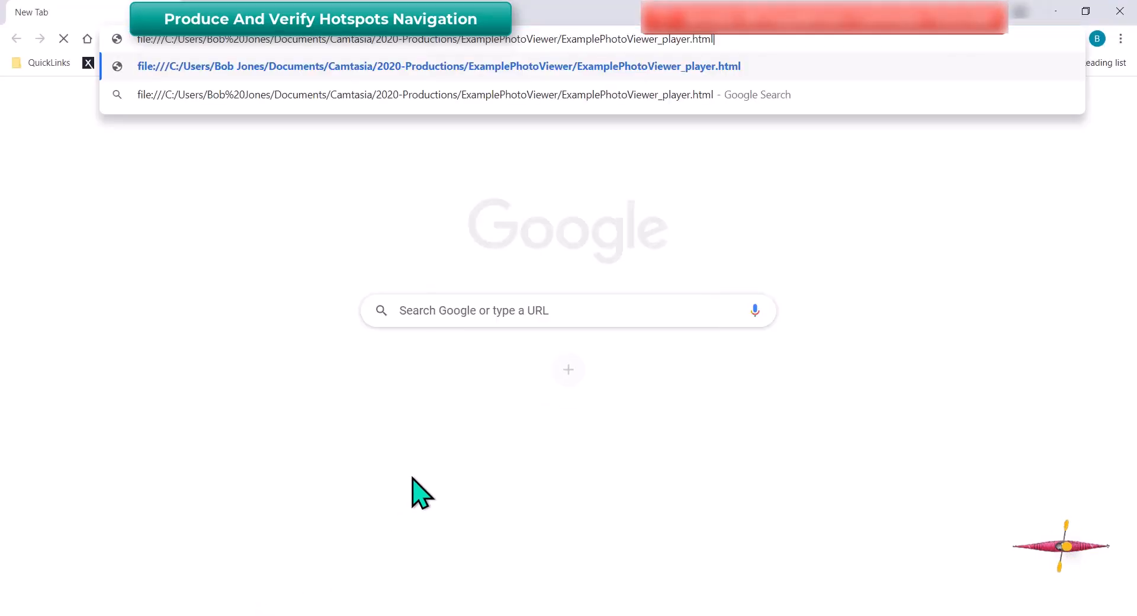
pyautogui.press('Return')
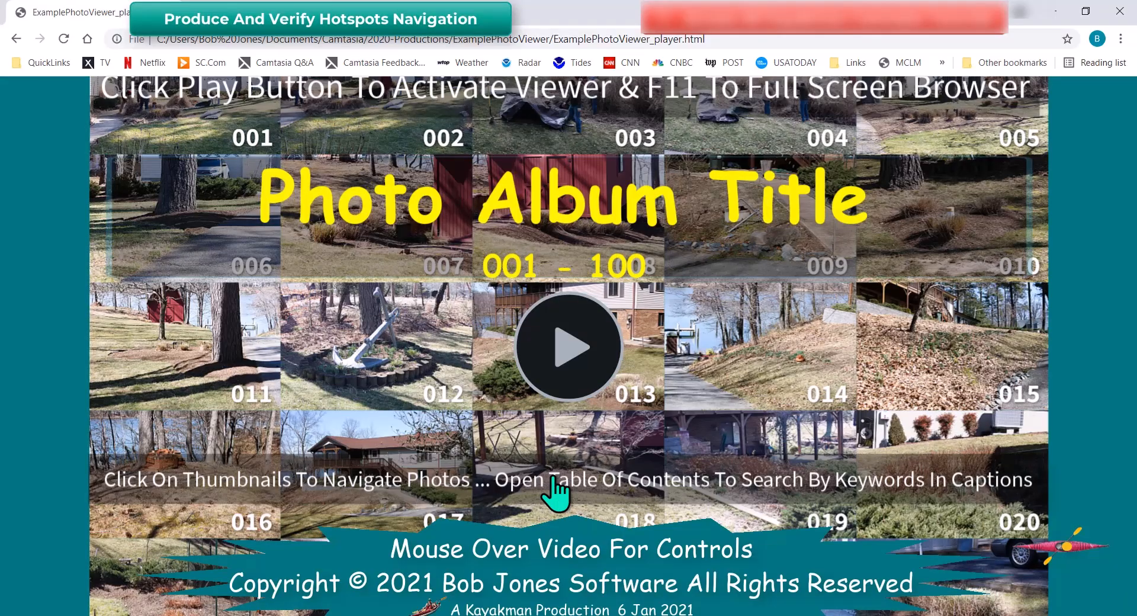
# Play the viewer, open photo 036 from Thumbnails 2, and advance three photos with the forward arrow
pyautogui.click(573, 349)
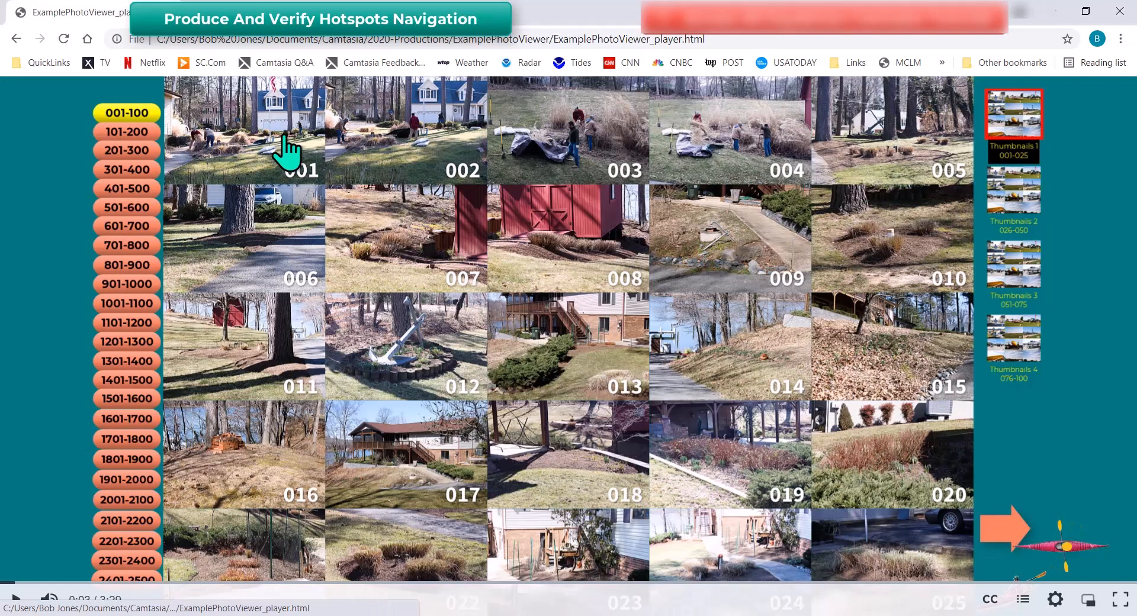
pyautogui.click(1013, 192)
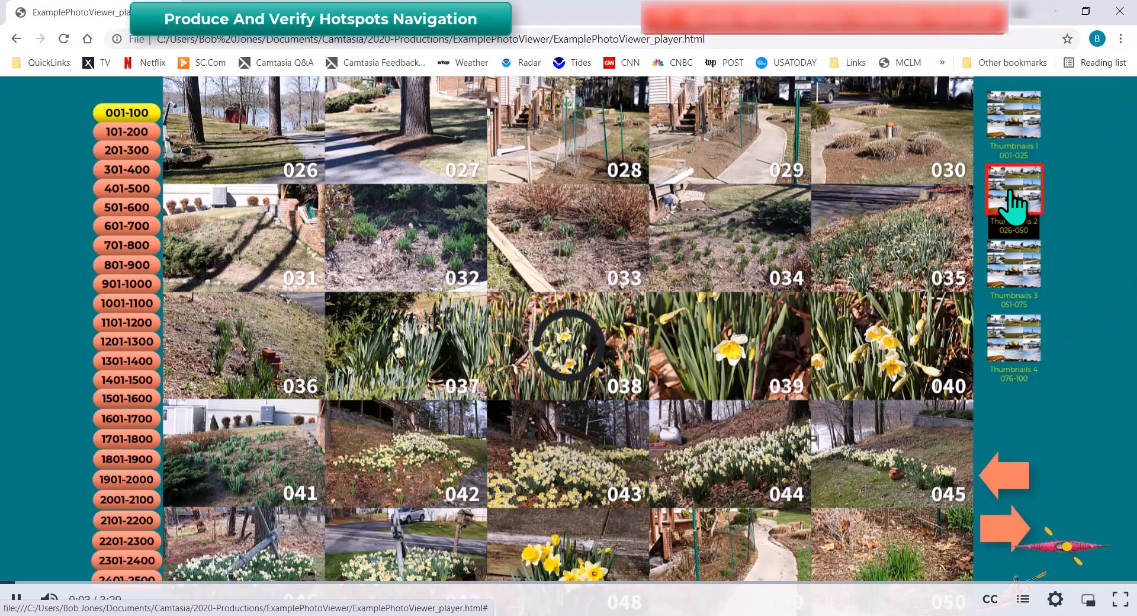
pyautogui.click(244, 353)
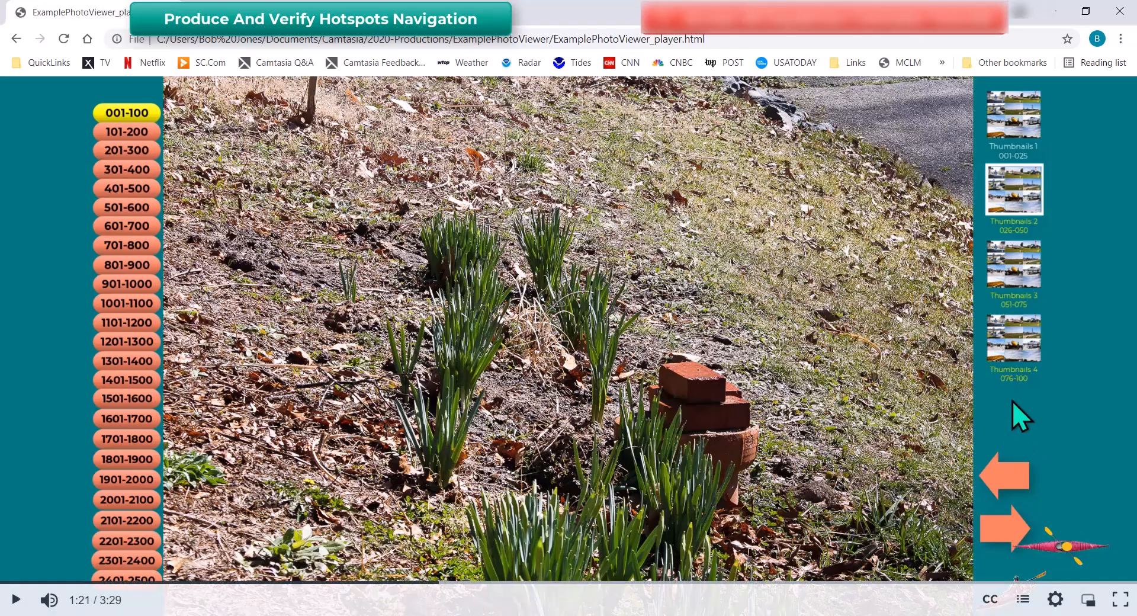
pyautogui.click(1001, 530)
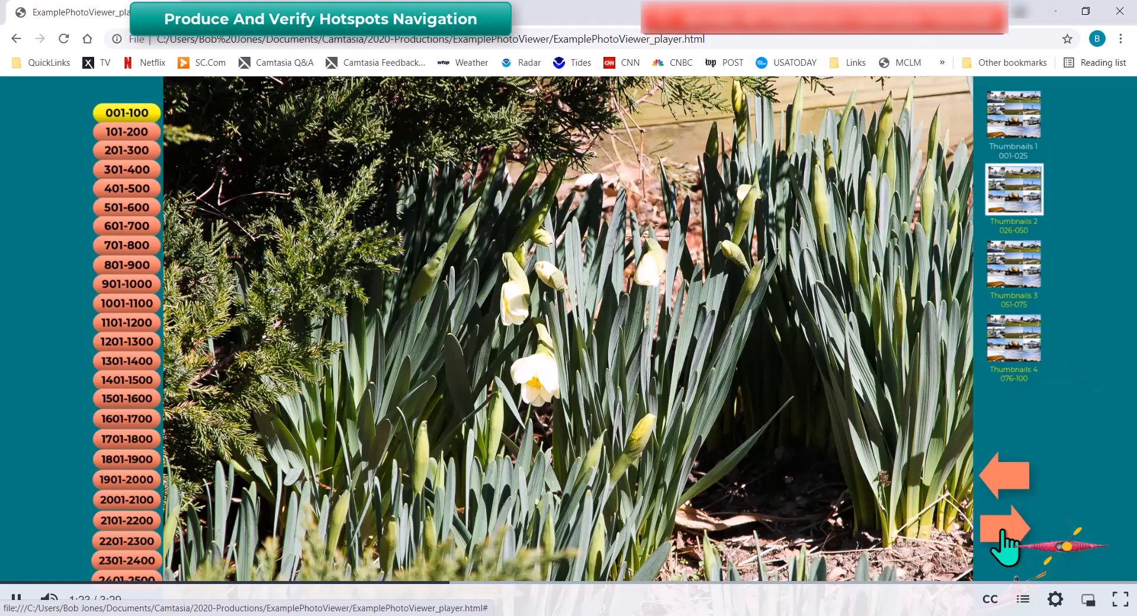
pyautogui.click(1001, 530)
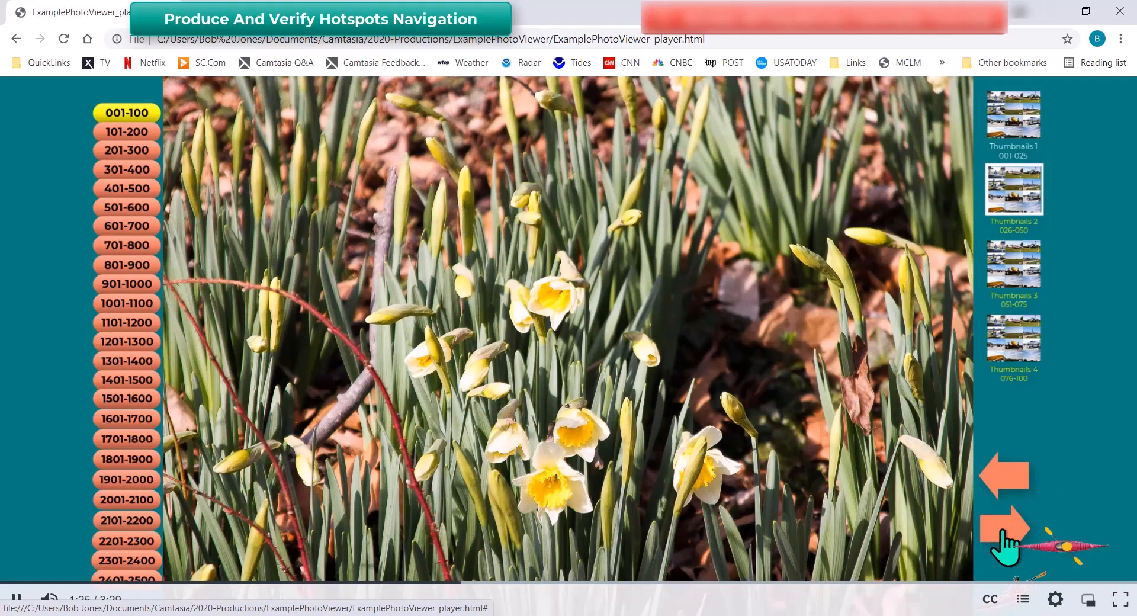
pyautogui.click(1001, 533)
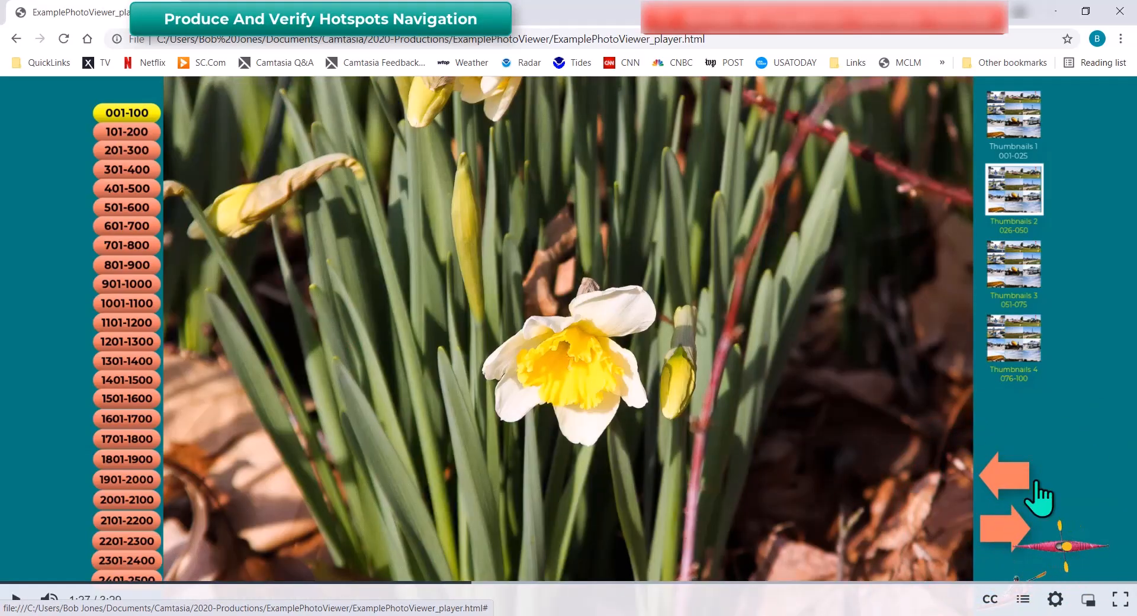
# Reopen photo 036 from Thumbnails 2, then close Chrome
pyautogui.click(1028, 189)
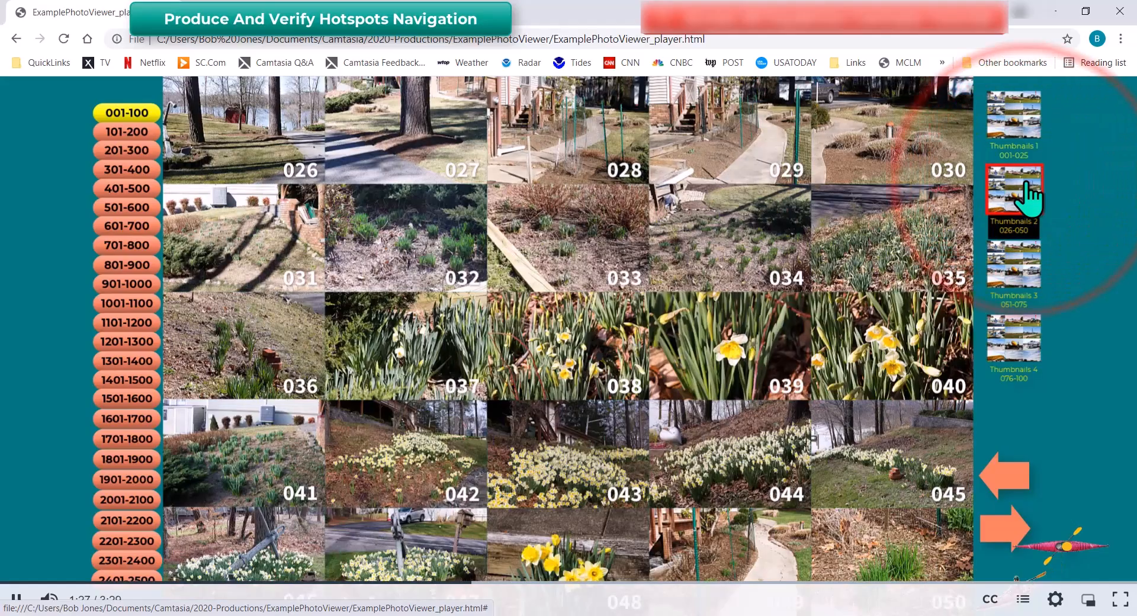
pyautogui.click(272, 355)
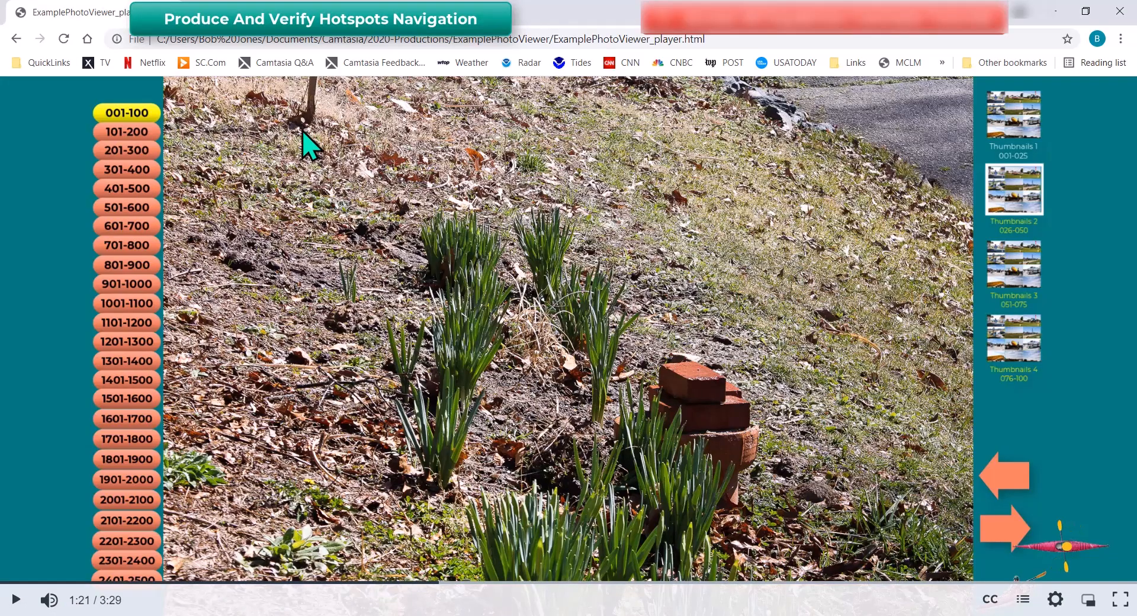
pyautogui.hotkey('ctrl', 'w')
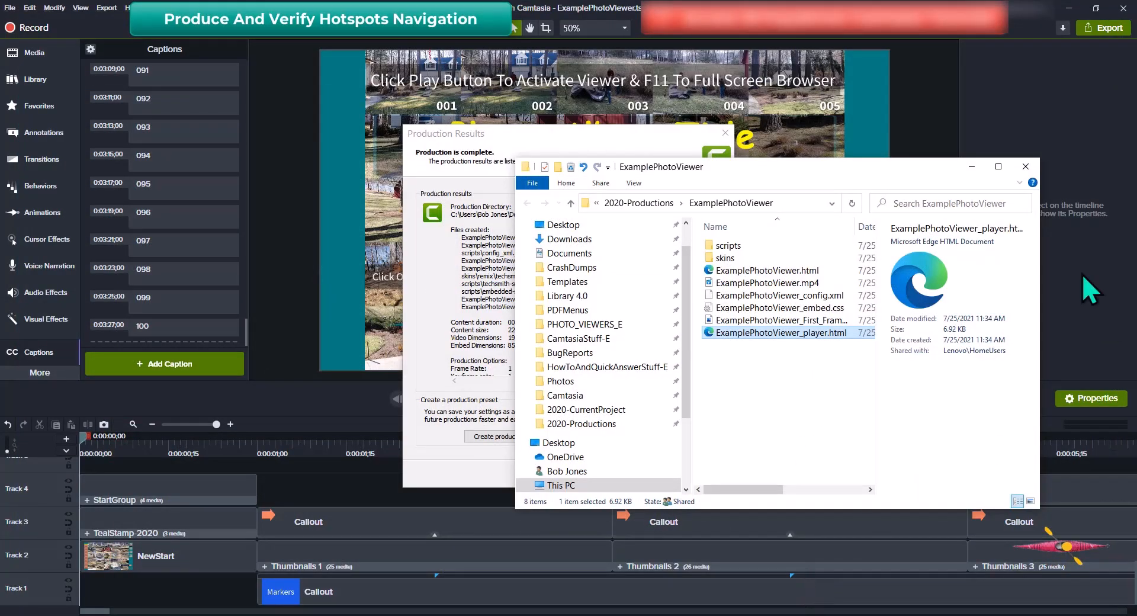
# Close the output folder and Production Results, save ExamplePhotoViewer, and zoom the timeline to fit
pyautogui.click(1026, 167)
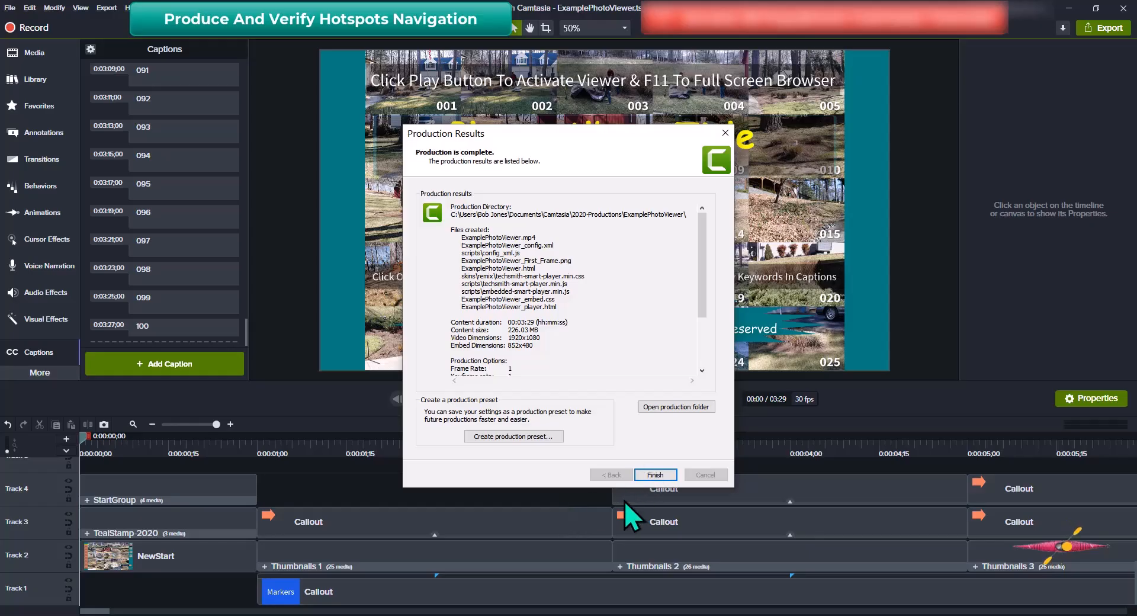
pyautogui.click(655, 475)
pyautogui.hotkey('ctrl', 's')
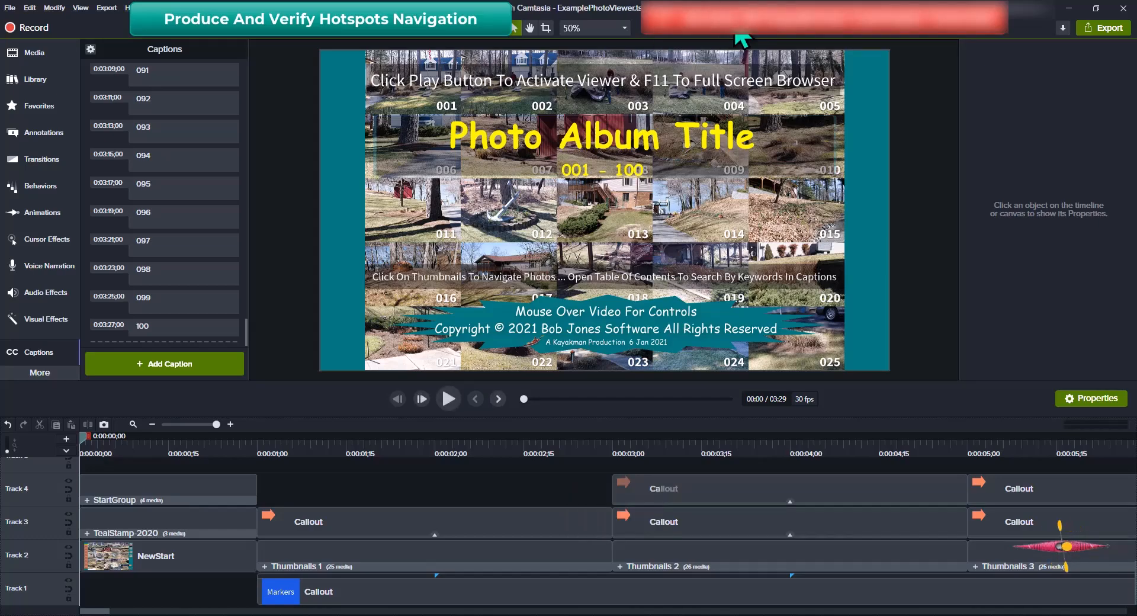
pyautogui.hotkey('ctrl', 'shift', '7')
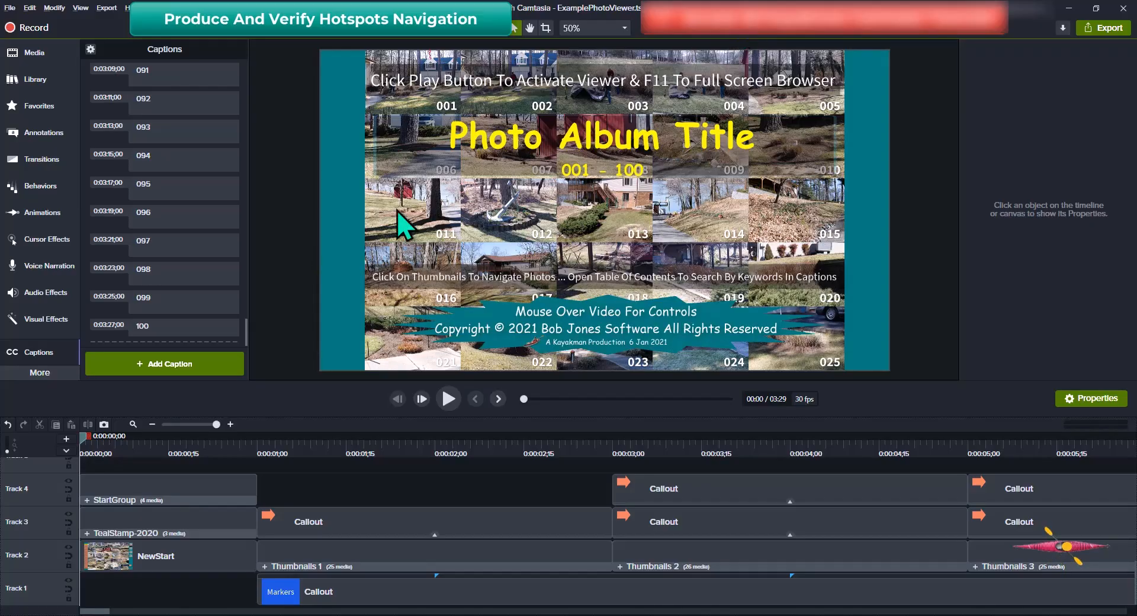
pyautogui.hotkey('ctrl', 'shift', '7')
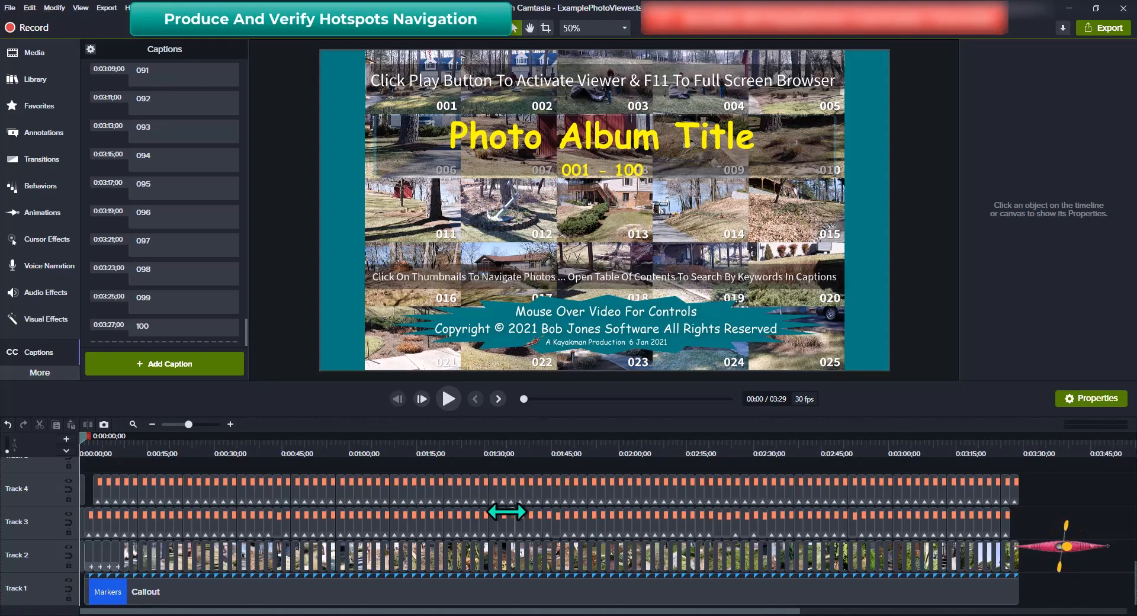